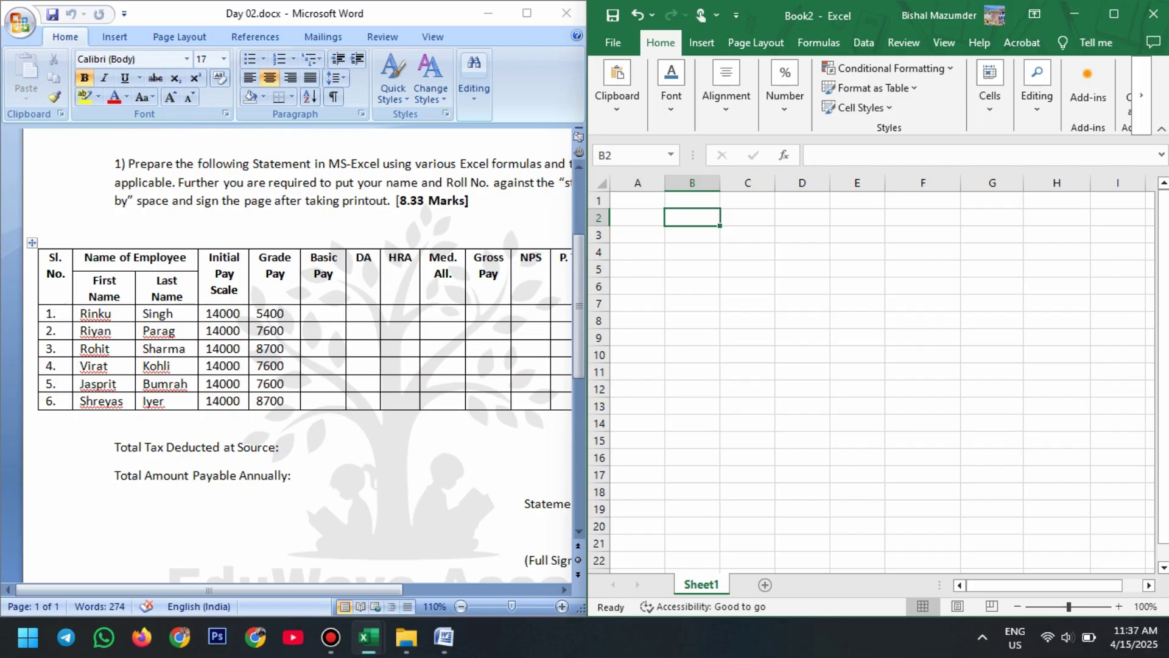
Step: Examine the statement table and the numbered calculation instructions in the maximized Word document
scroll(298, 353, "down", 1)
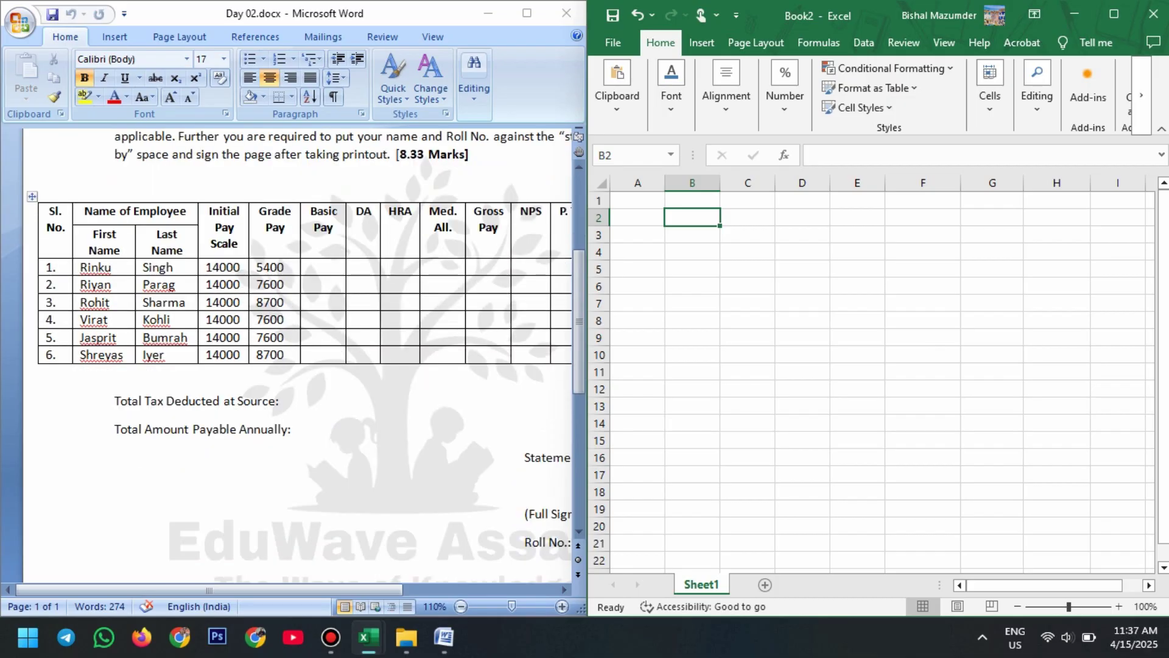
left_click(527, 13)
scroll(581, 360, "up", 3)
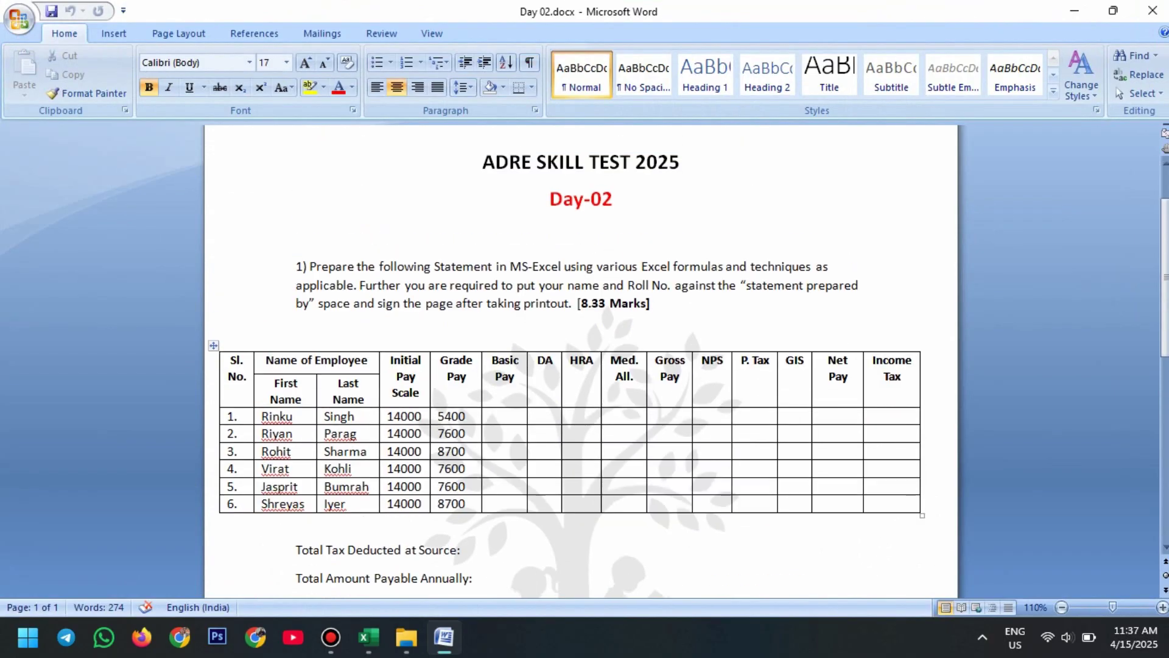
scroll(581, 360, "down", 1)
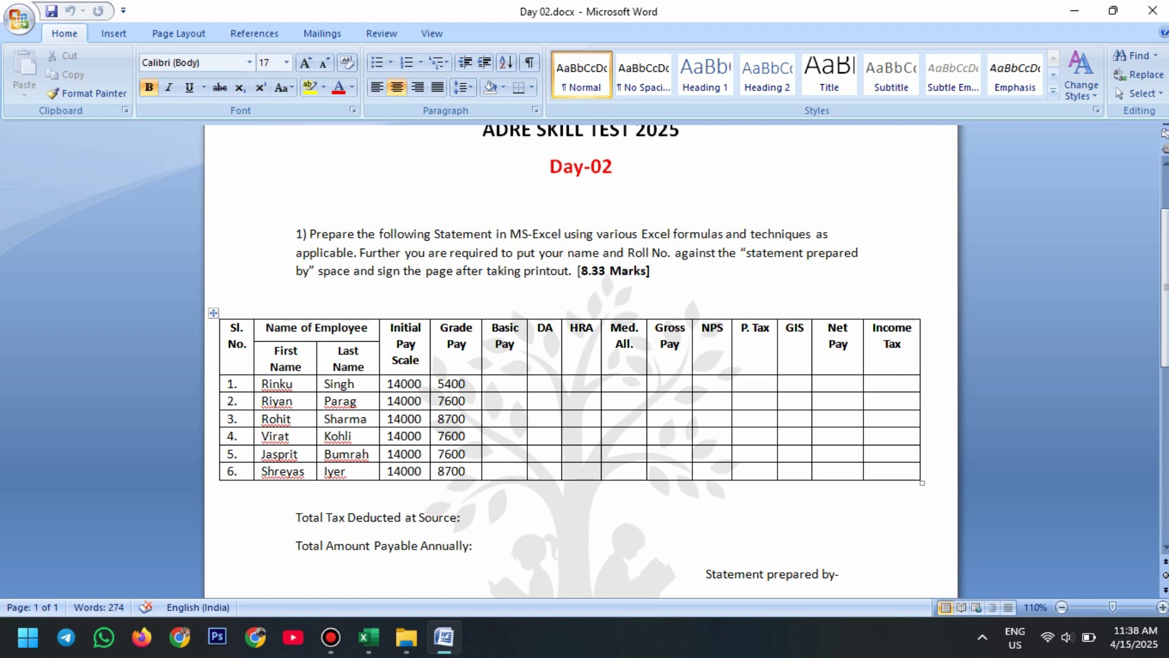
scroll(581, 359, "down", 6)
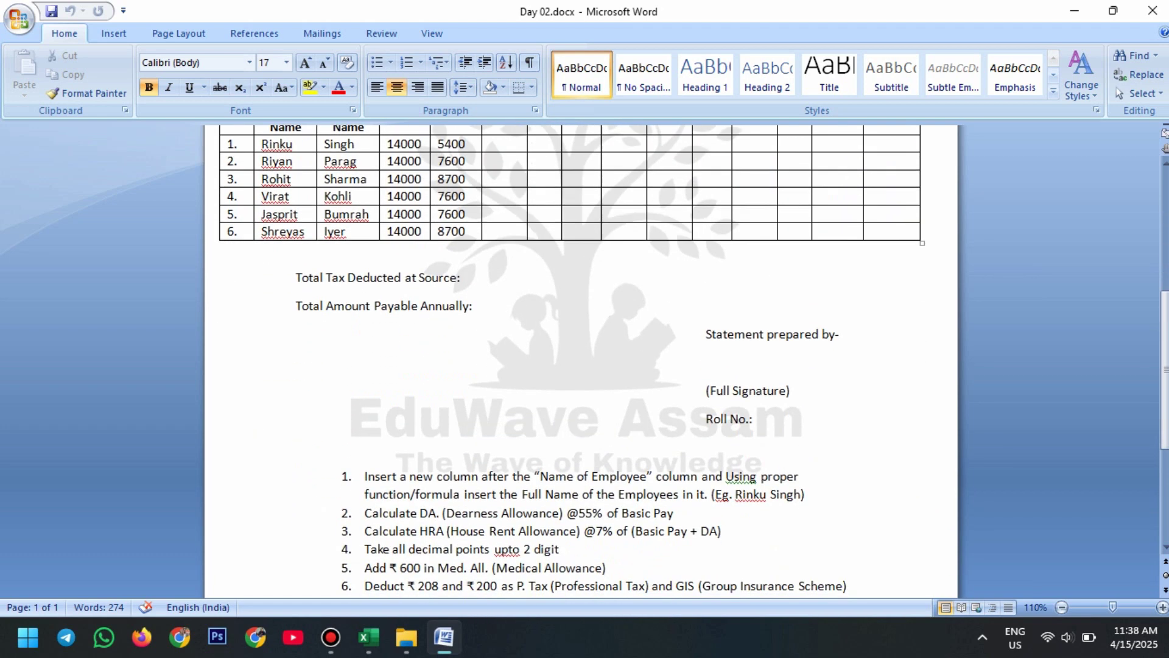
scroll(581, 359, "down", 2)
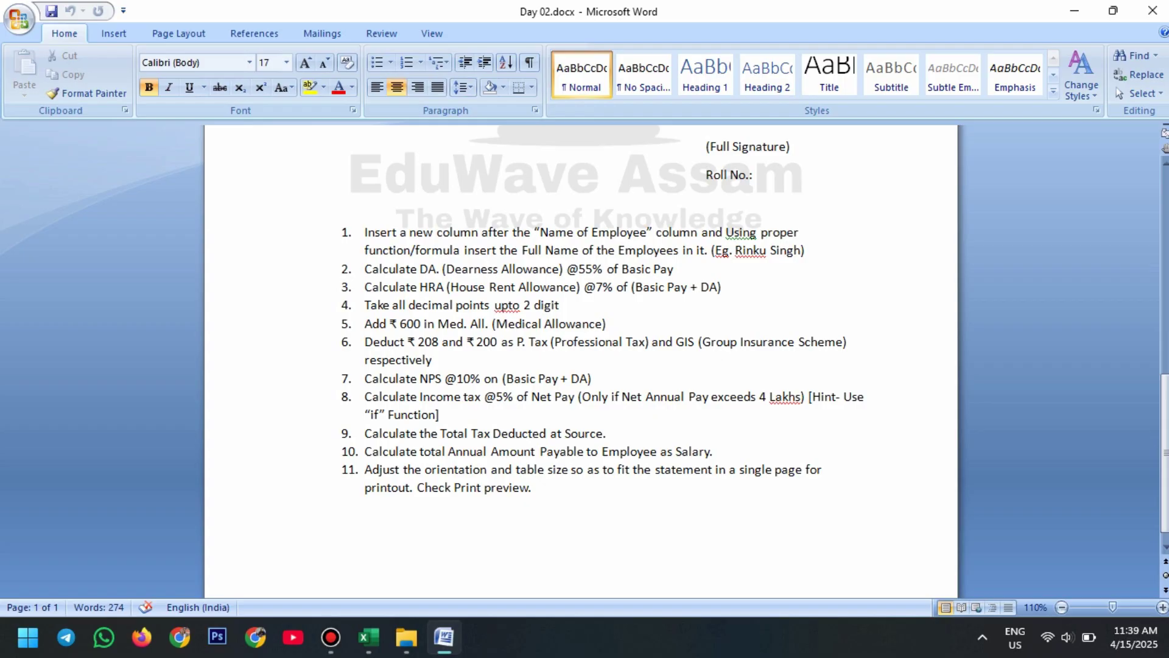
Step: Capitalize the first letter of "If" in the function hint of instruction 8
left_click(374, 415)
key("BackSpace")
type("I")
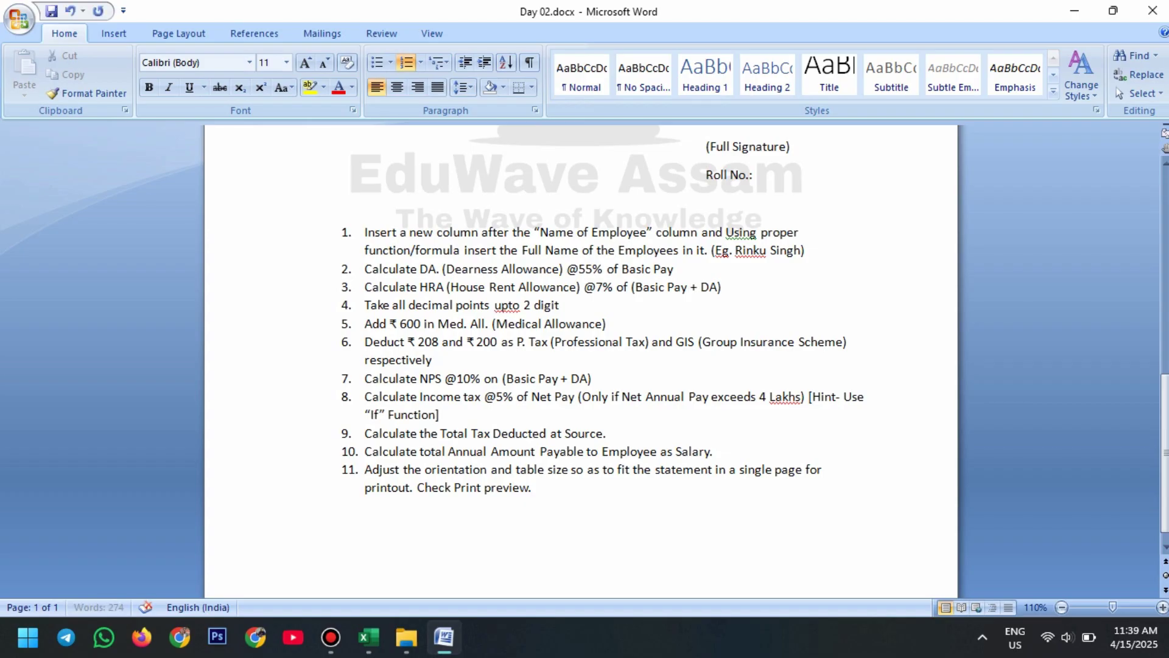
left_click(478, 433)
Step: Return to the statement table and arrange the Word document side by side with the Excel workbook
scroll(479, 433, "up", 6)
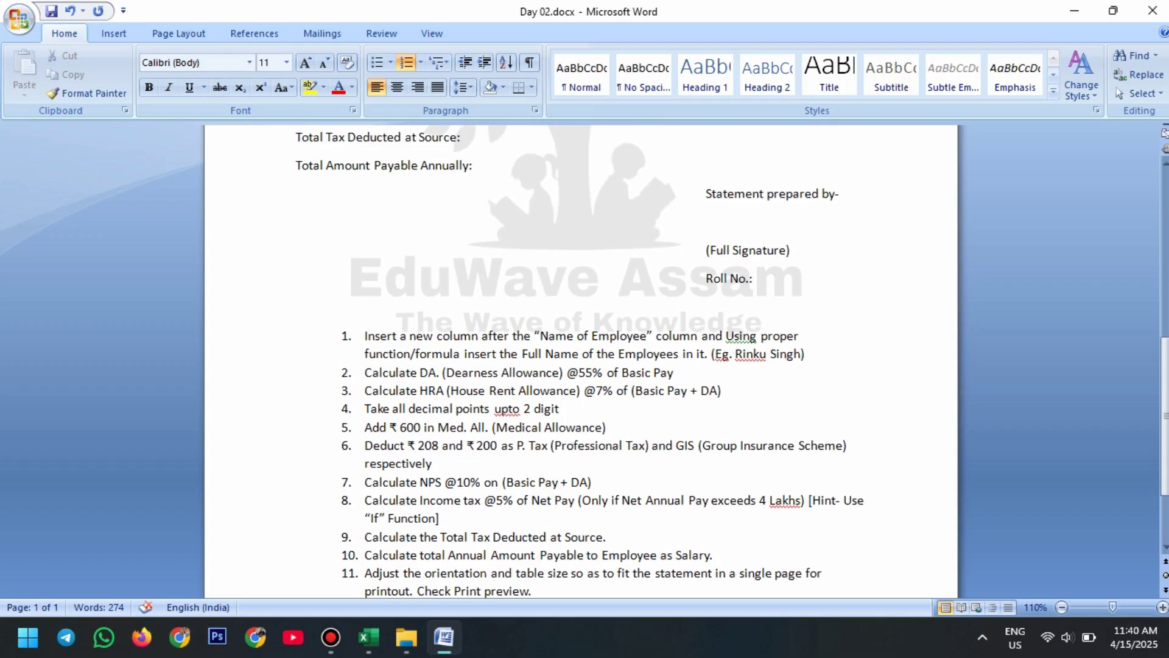
scroll(479, 433, "up", 1)
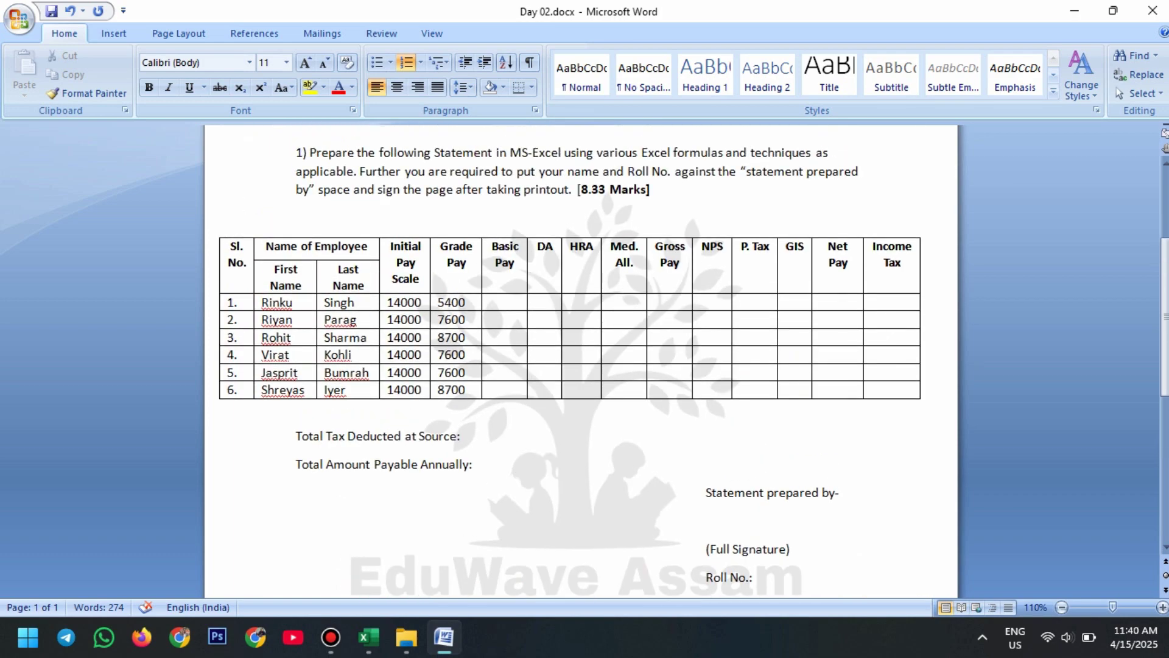
key("super+Left")
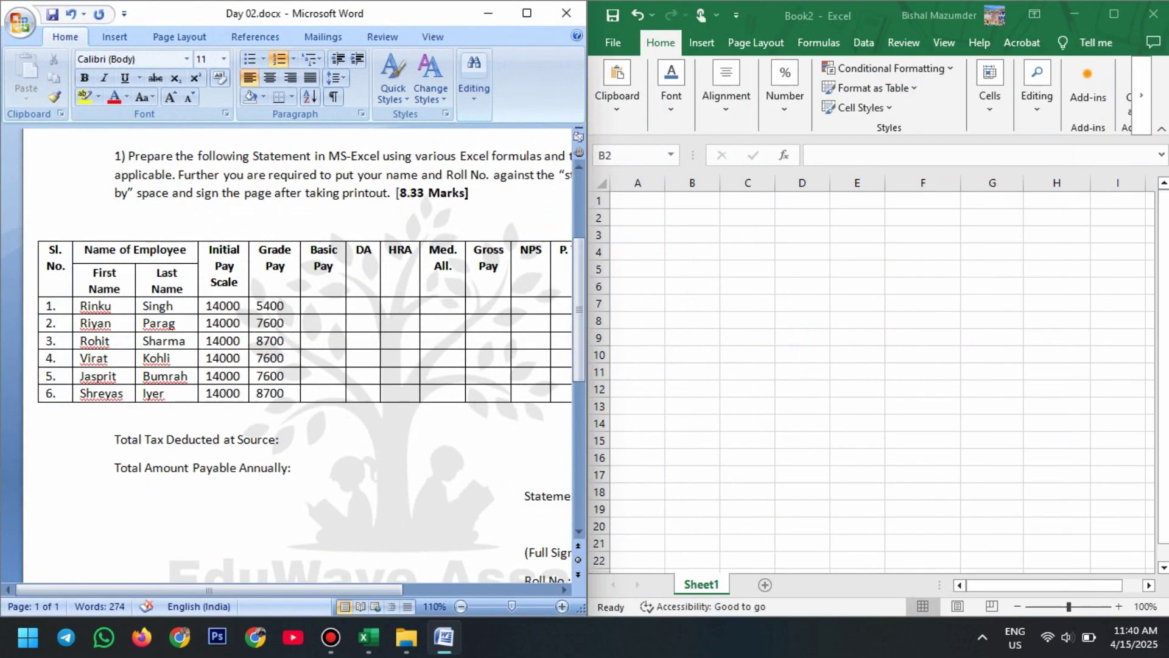
Step: Switch to Excel and enter the headings "Sl. No." in B2, "Name of Employee" in C2 and "Full Name" in E2
key("alt+Tab")
type("Sl.")
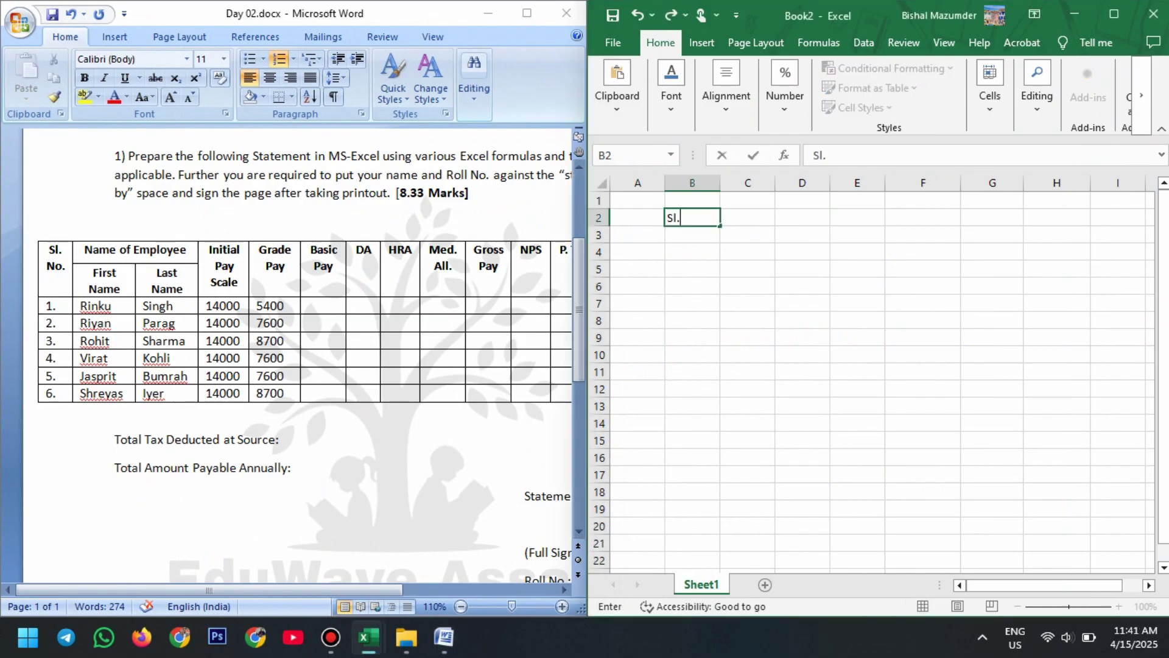
type(" No.")
key("Tab")
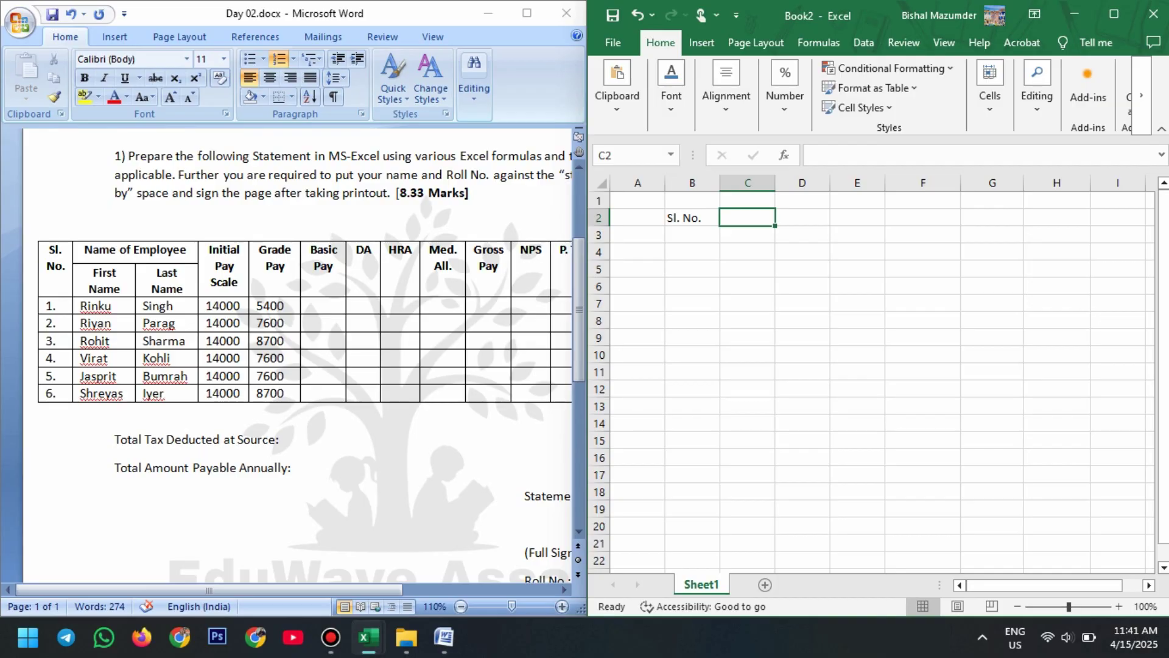
type("Name ")
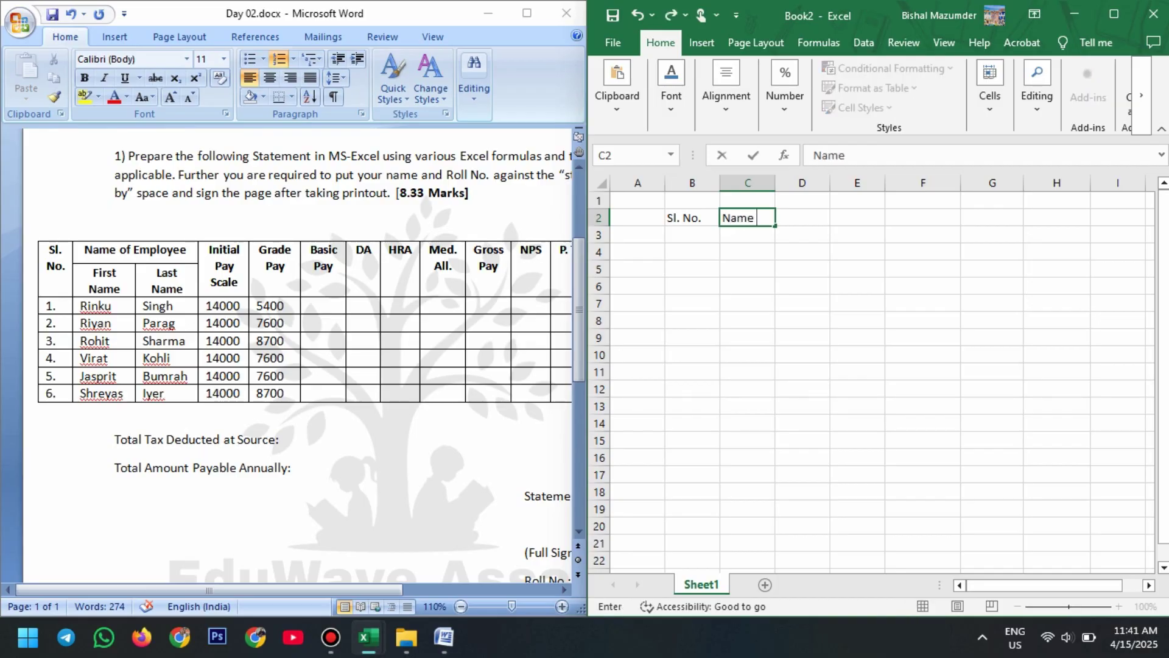
type("of Employee")
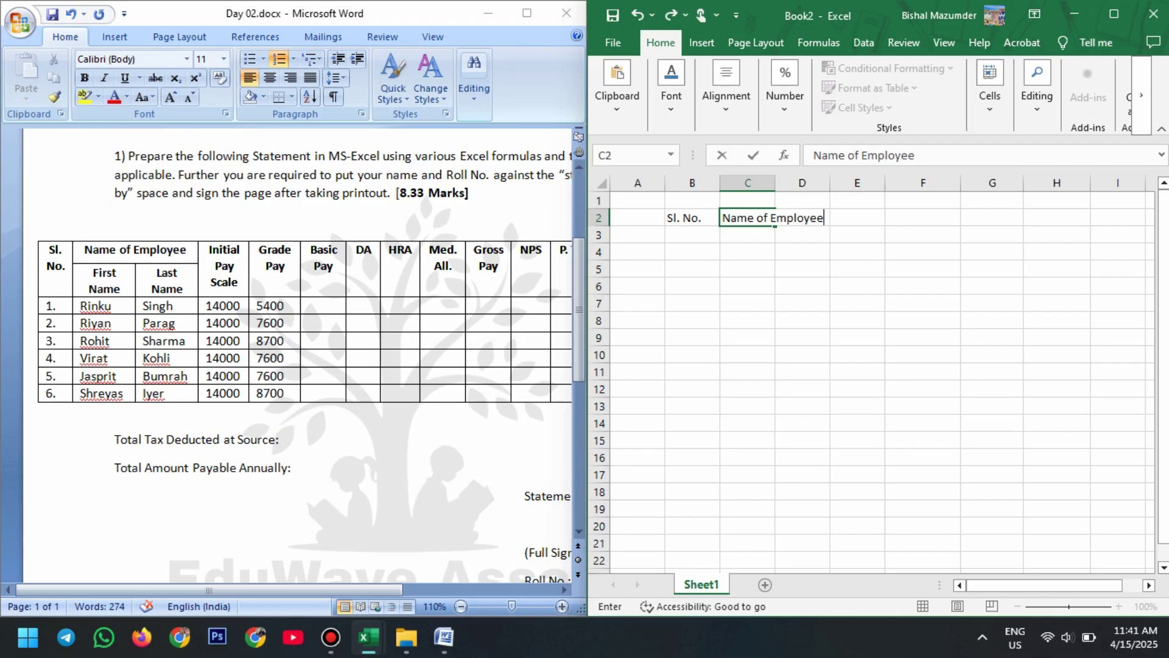
key("Tab")
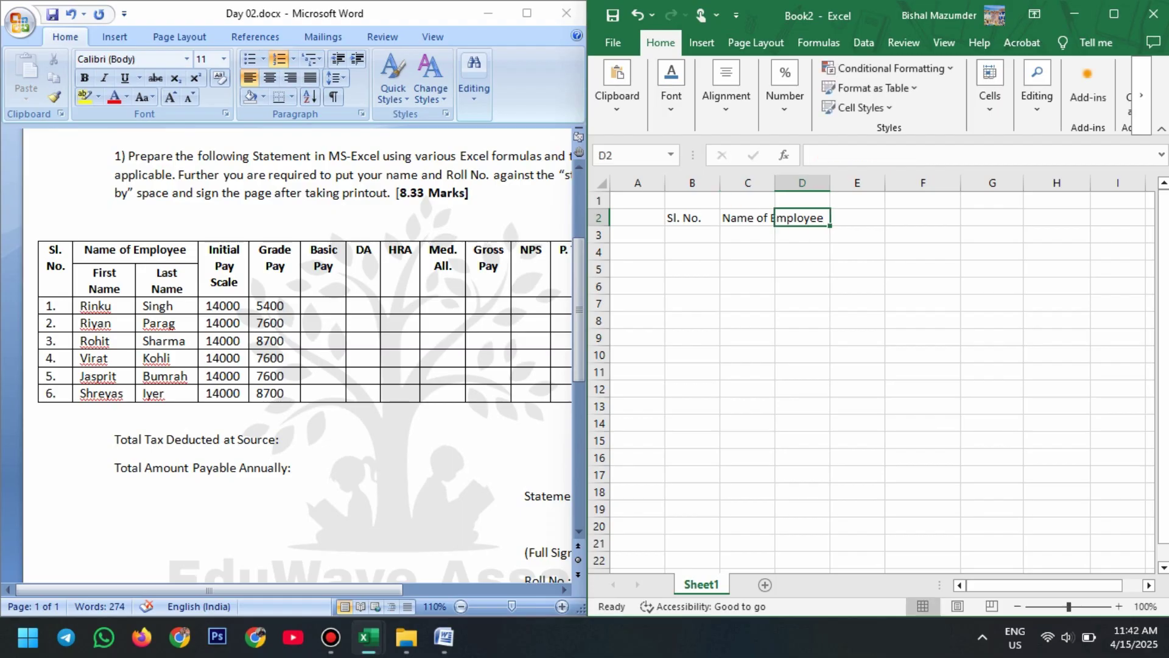
key("Tab")
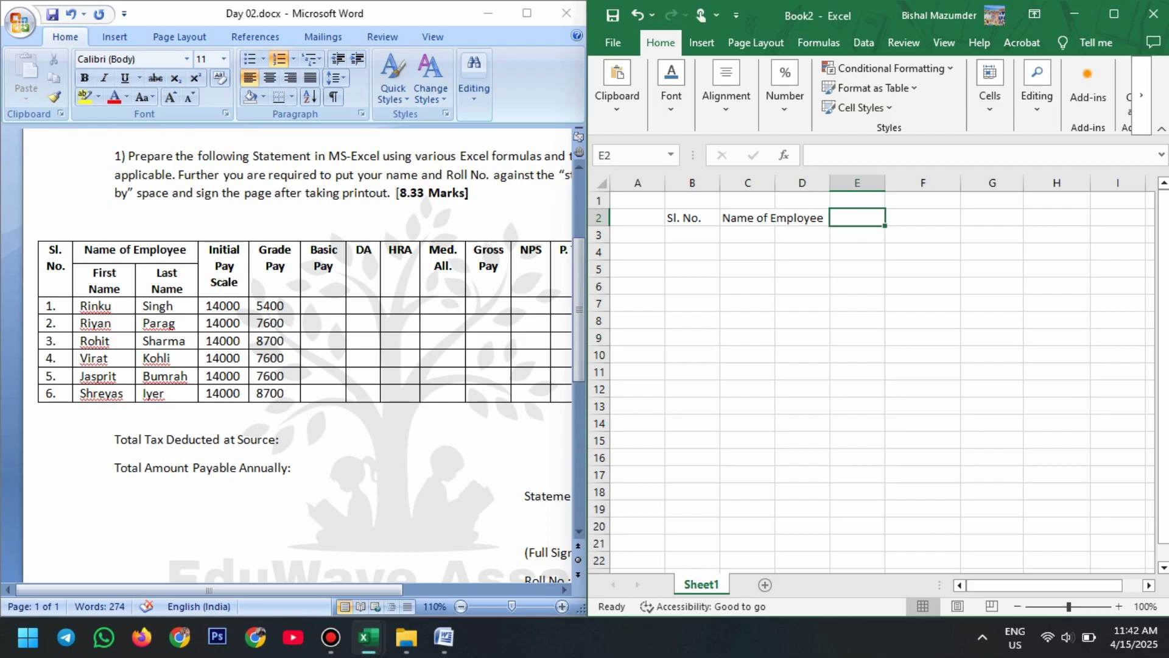
type("Full")
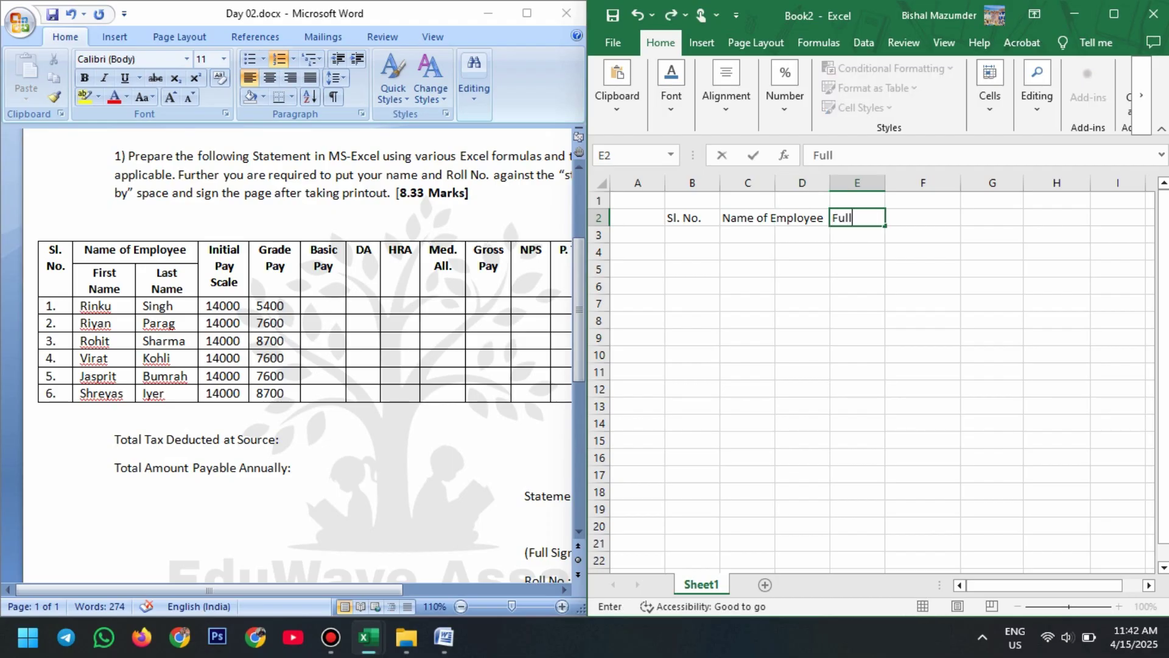
type(" Name")
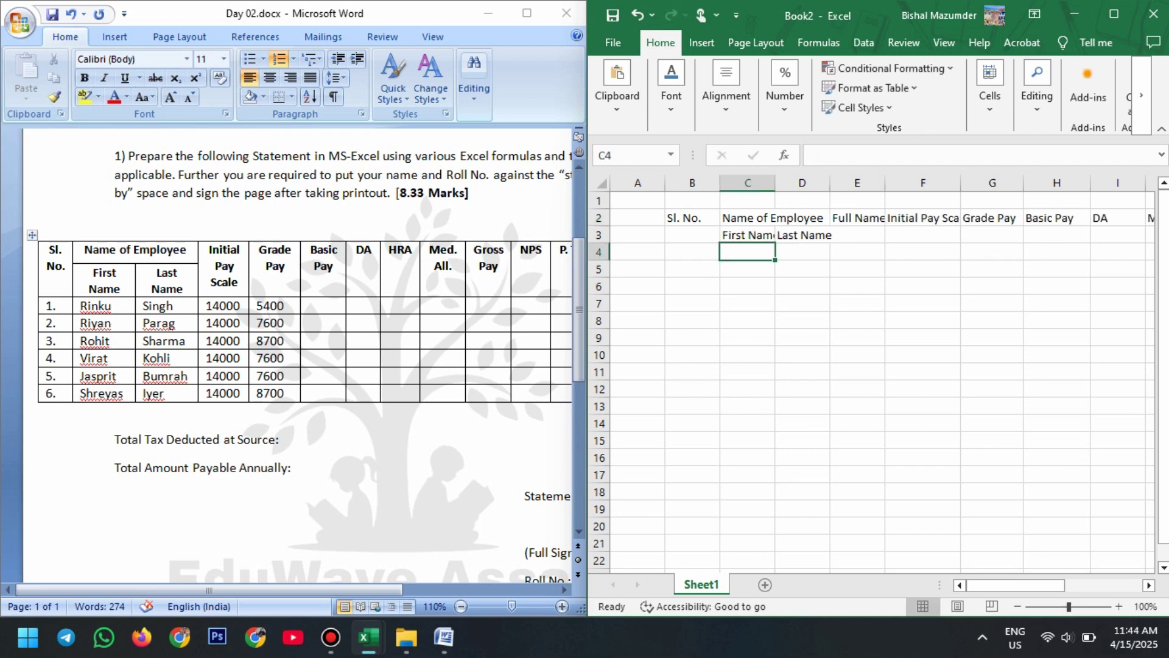
Step: Enter the first employee's first name in C4 and last name in D4
type("Rin")
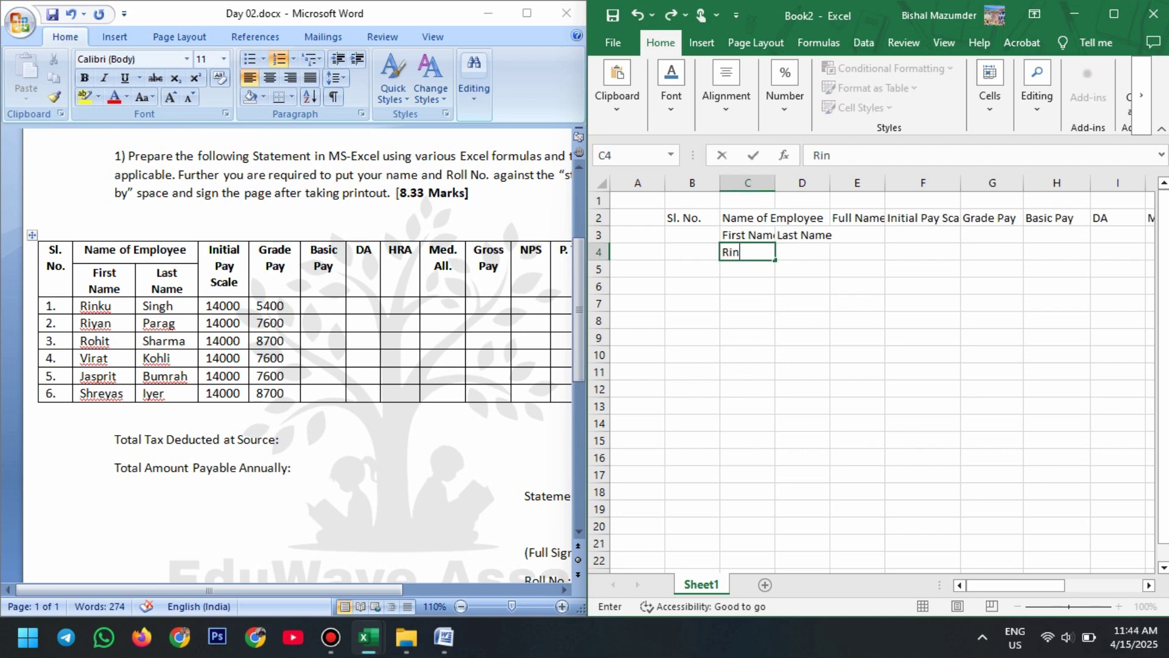
type("ku")
key("Tab")
type("Singh")
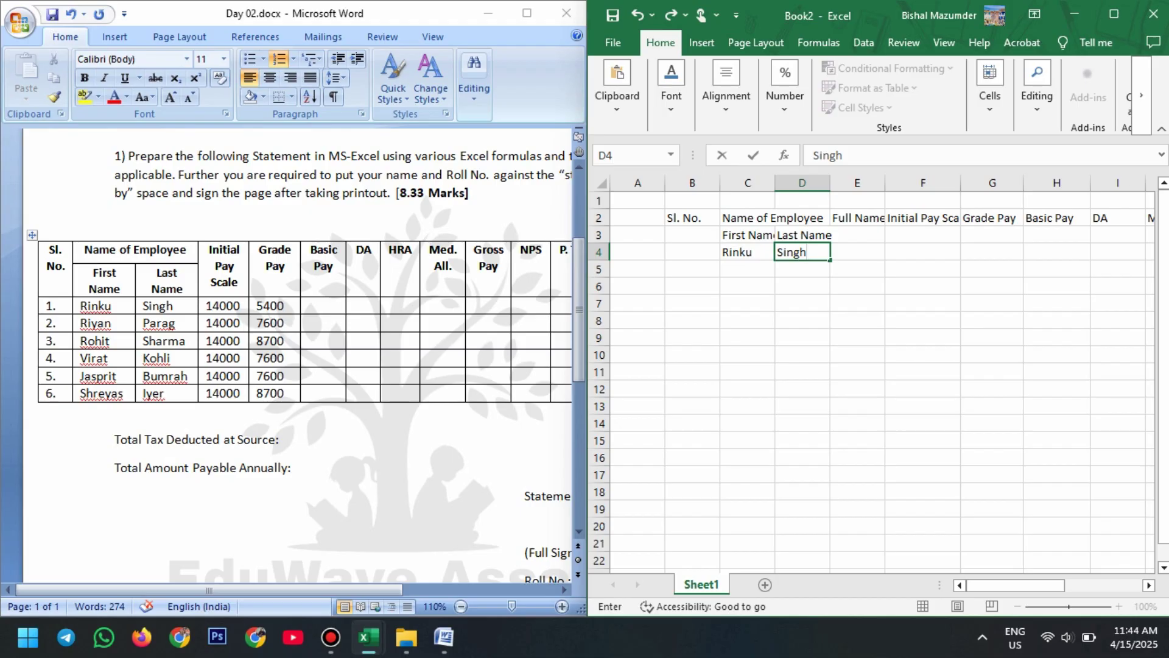
key("Return")
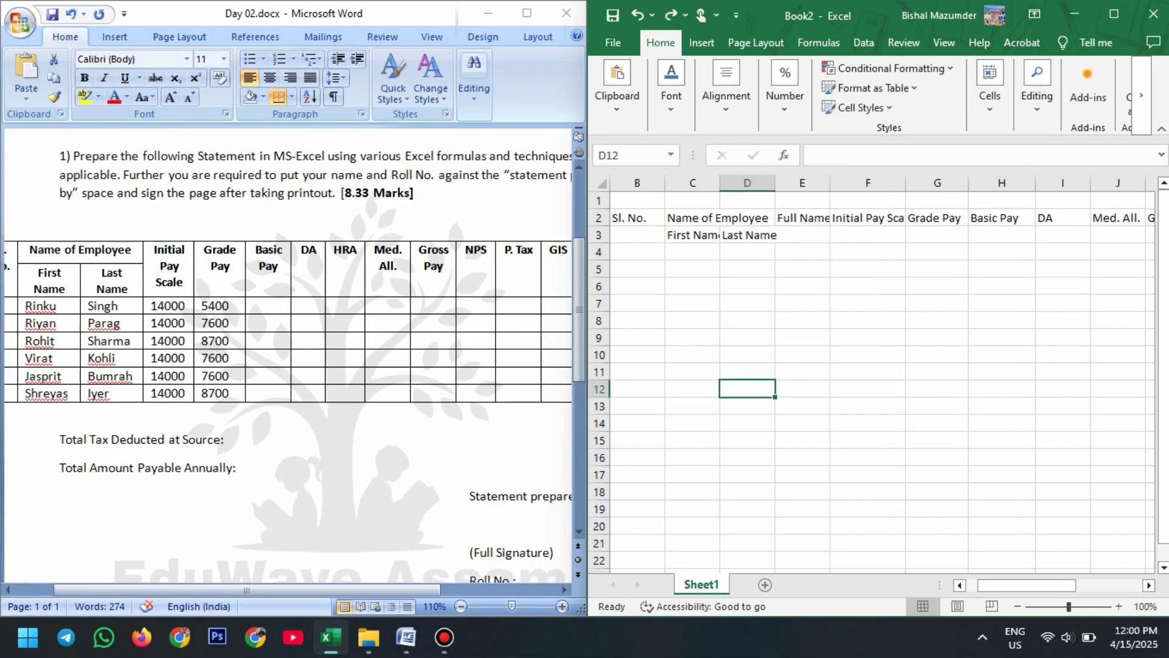
Step: Copy the six employees' last names from the Word table into D4:D9 of the Excel sheet
key("alt+Tab")
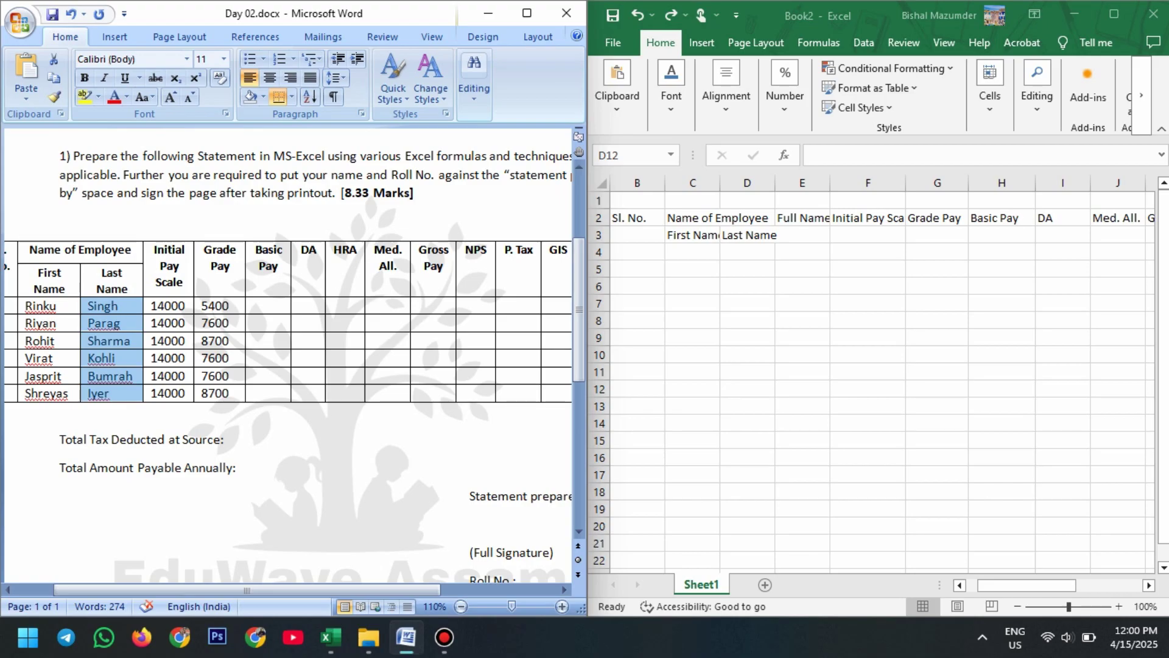
key("alt+Tab")
left_click(747, 252)
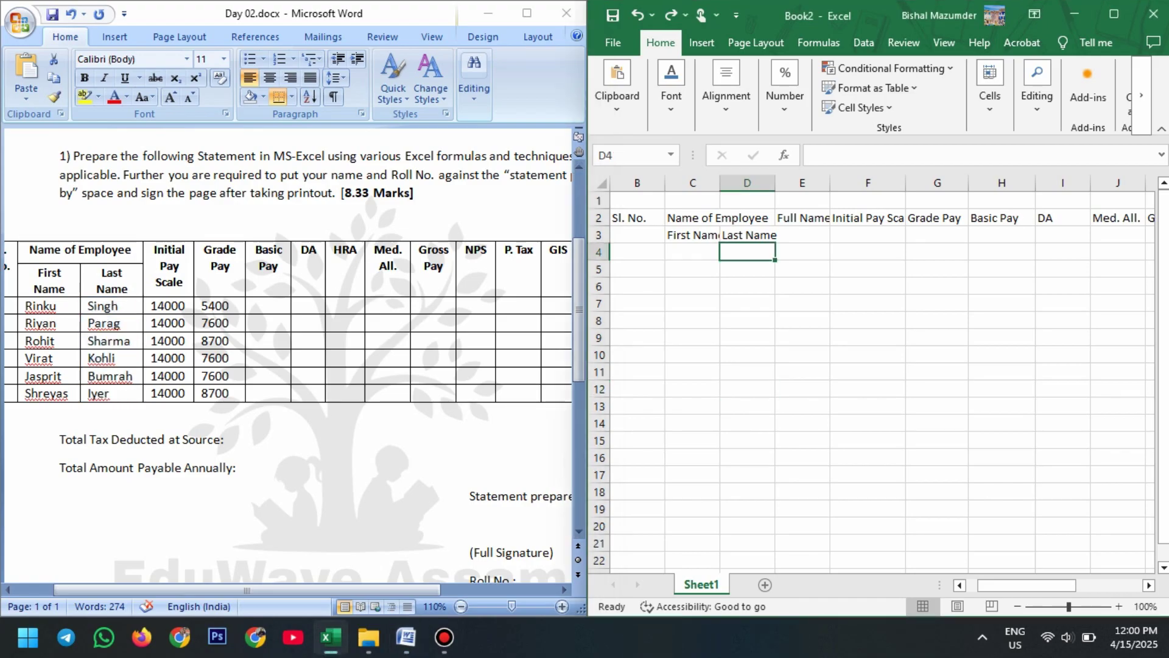
type("Singh Parag Sharma Kohli Bumrah Iyer")
Step: Copy the six employees' first names from the Word table and paste them into C4:C9 in Excel
key("alt+Tab")
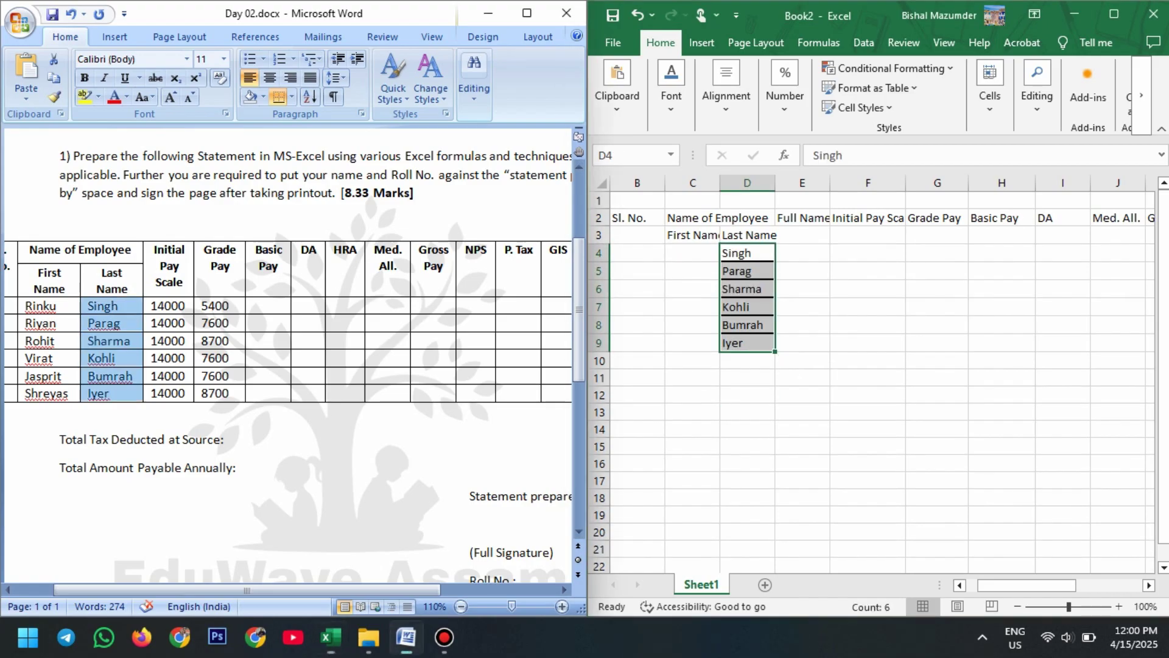
left_click_drag(37, 306, 59, 393)
key("ctrl+c")
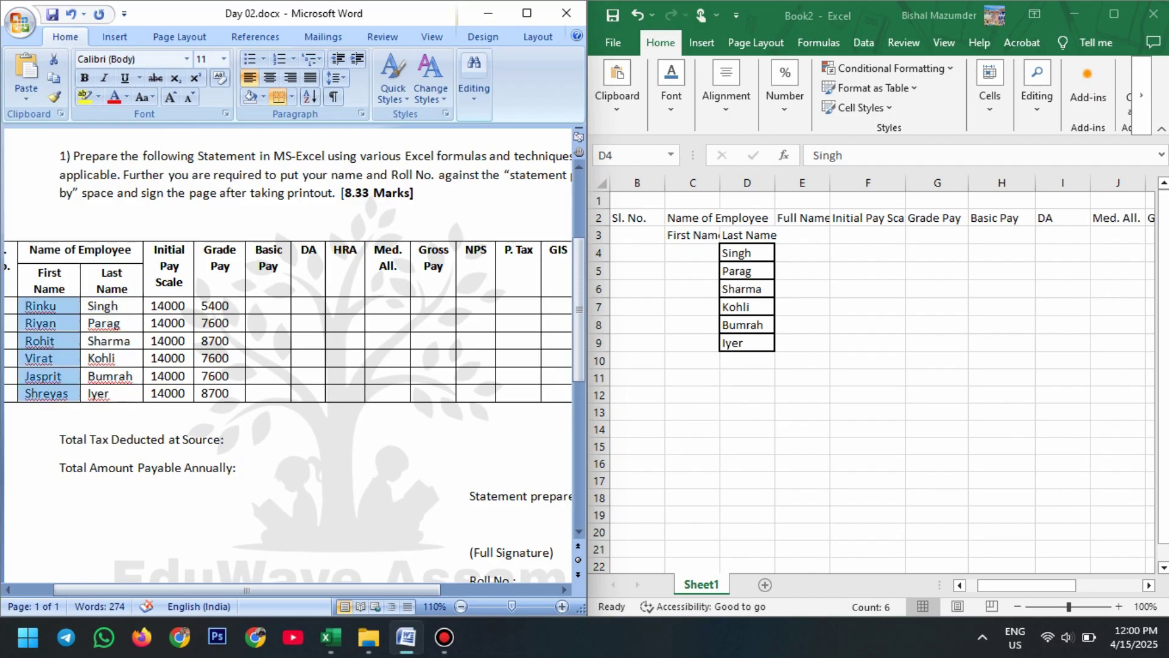
key("alt+Tab")
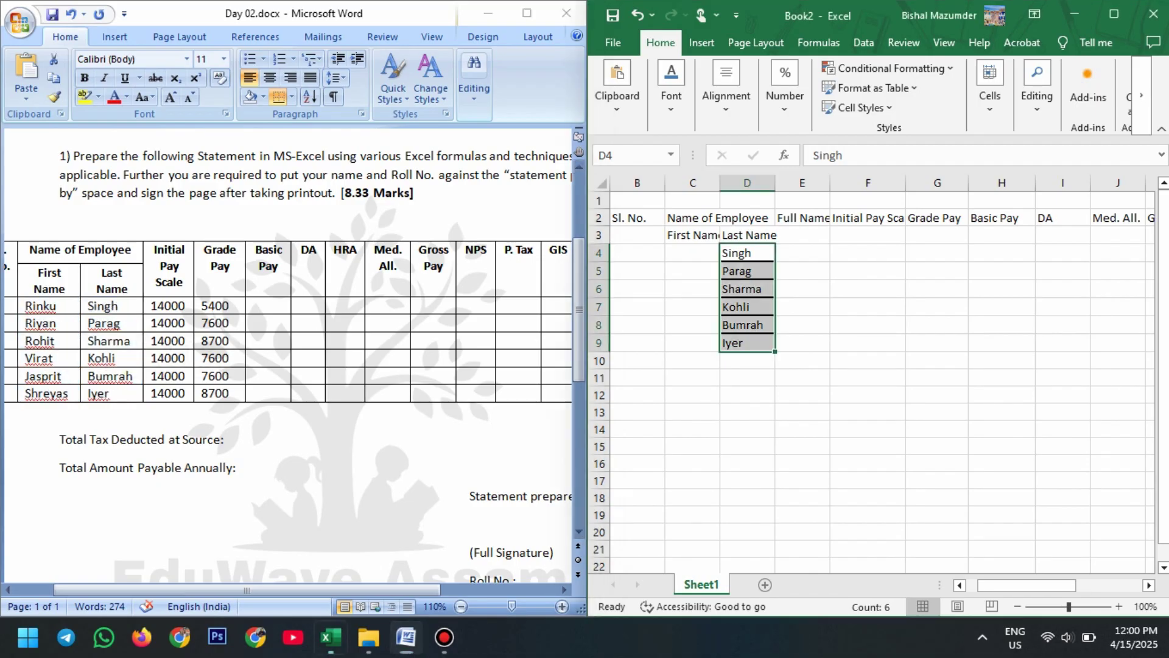
left_click(692, 252)
key("ctrl+v")
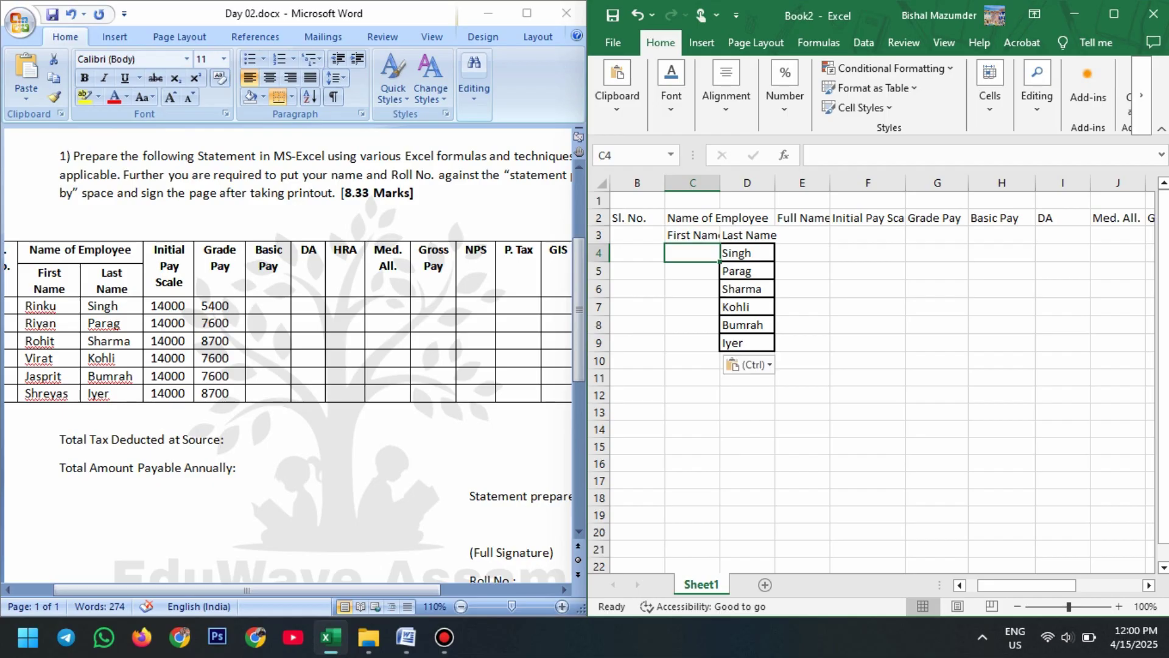
left_click(692, 412)
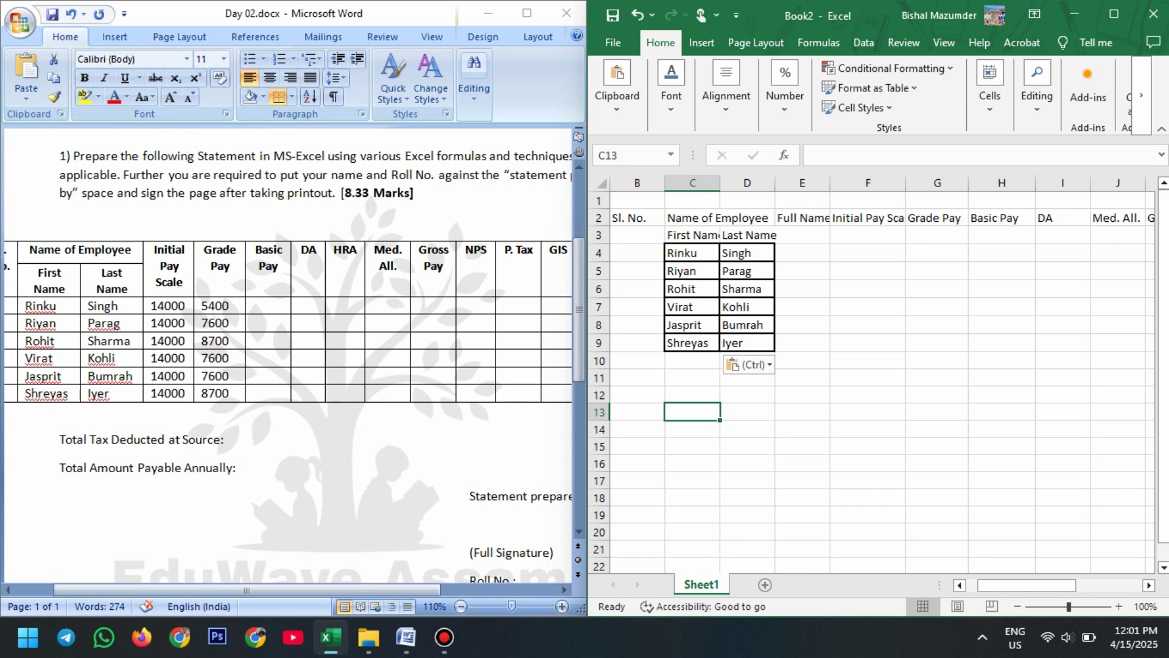
Step: Widen column E and enter =CONCATENATE(C4,D4) in E4 to join the first employee's first and last names
left_click_drag(830, 183, 869, 182)
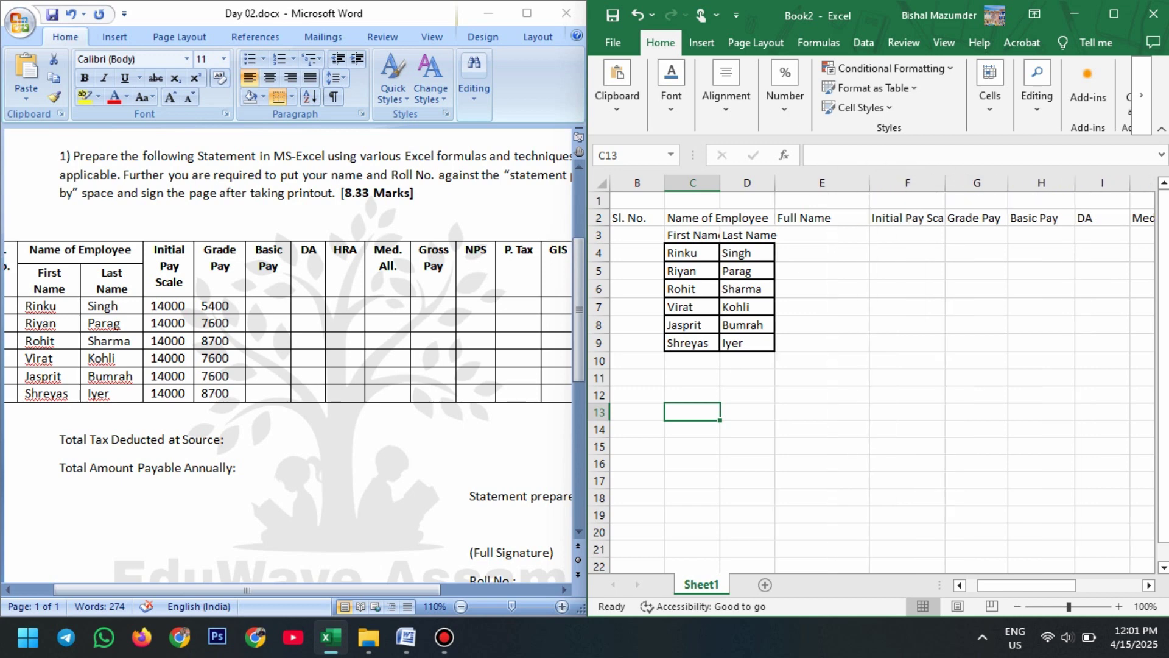
left_click(822, 253)
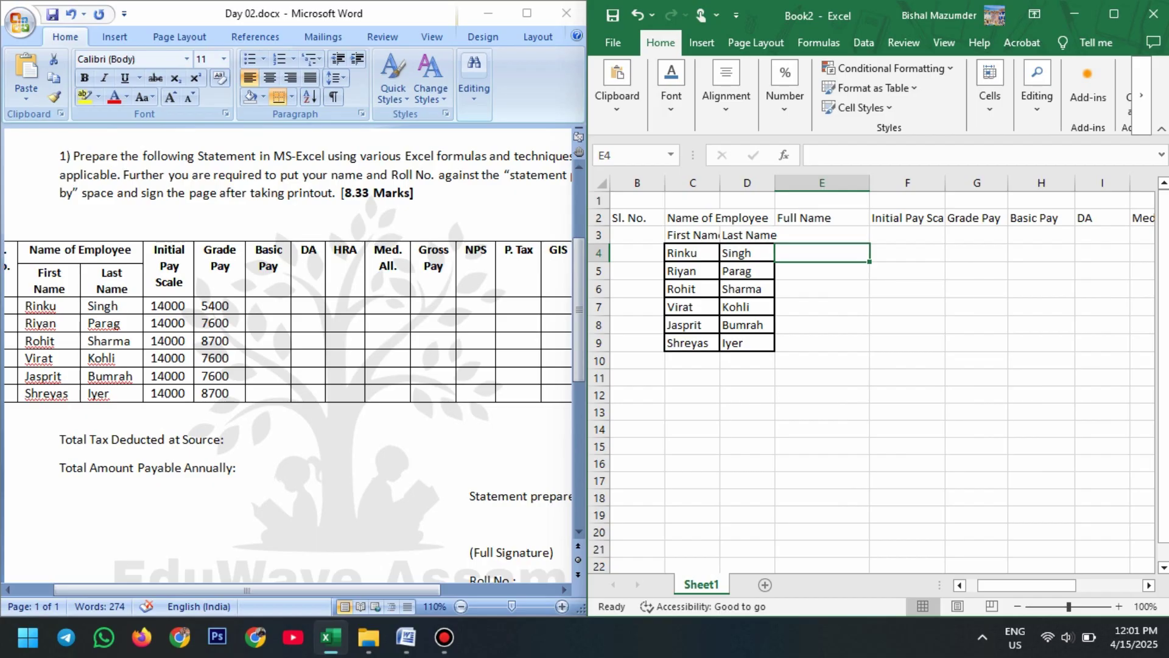
type("=c")
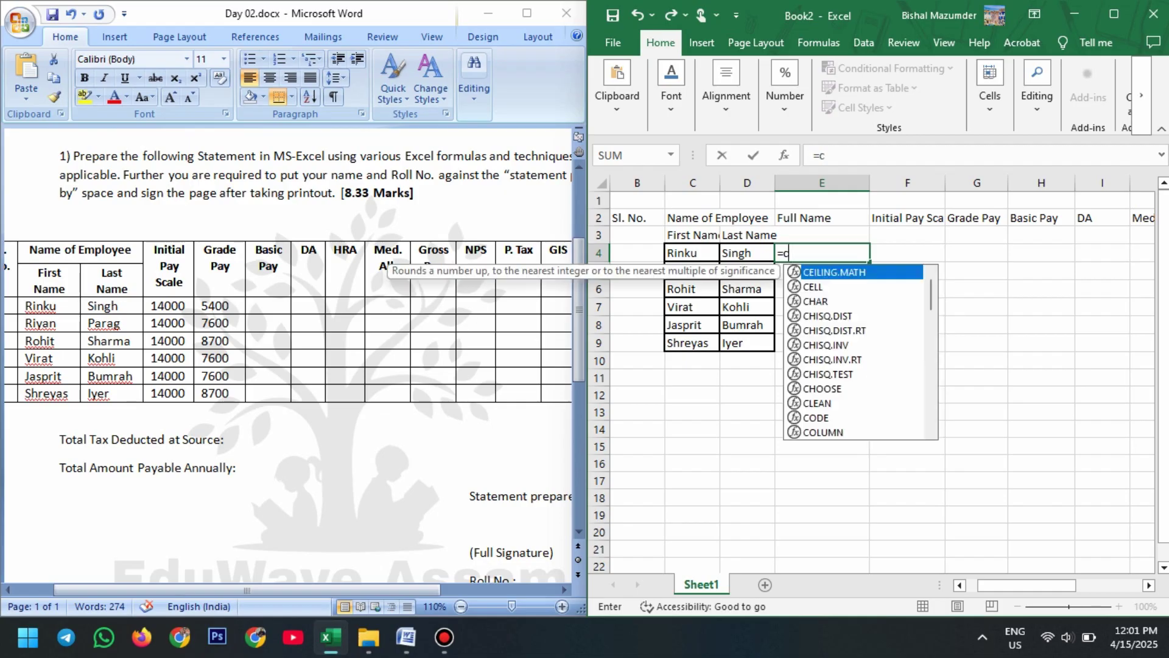
type("on")
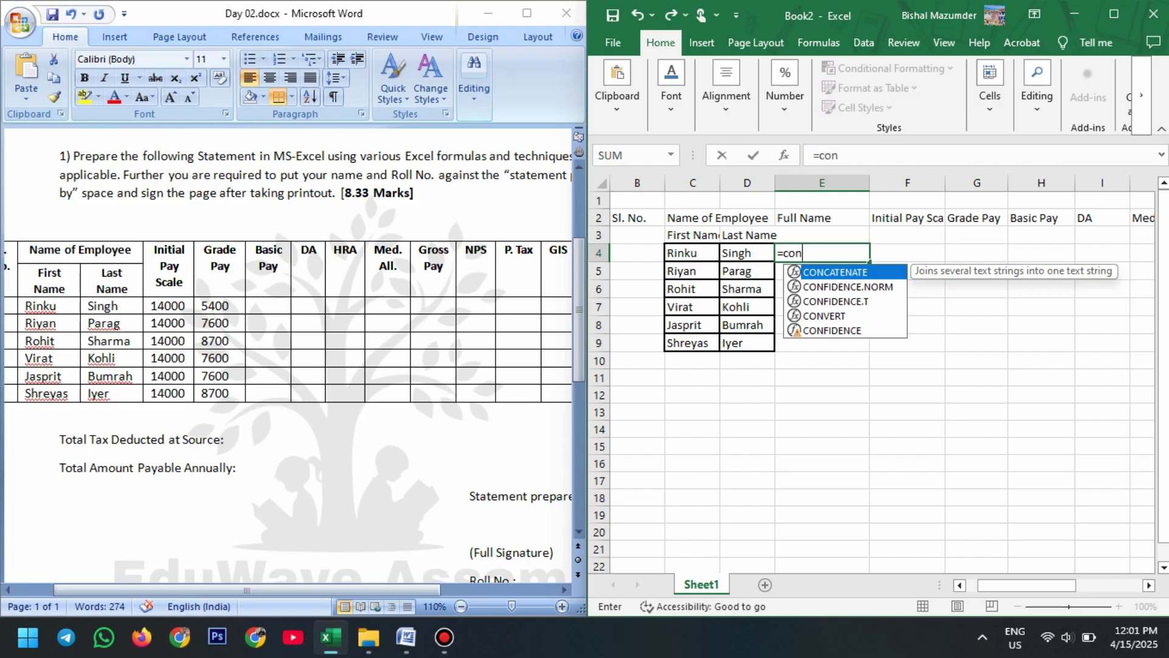
key("Tab")
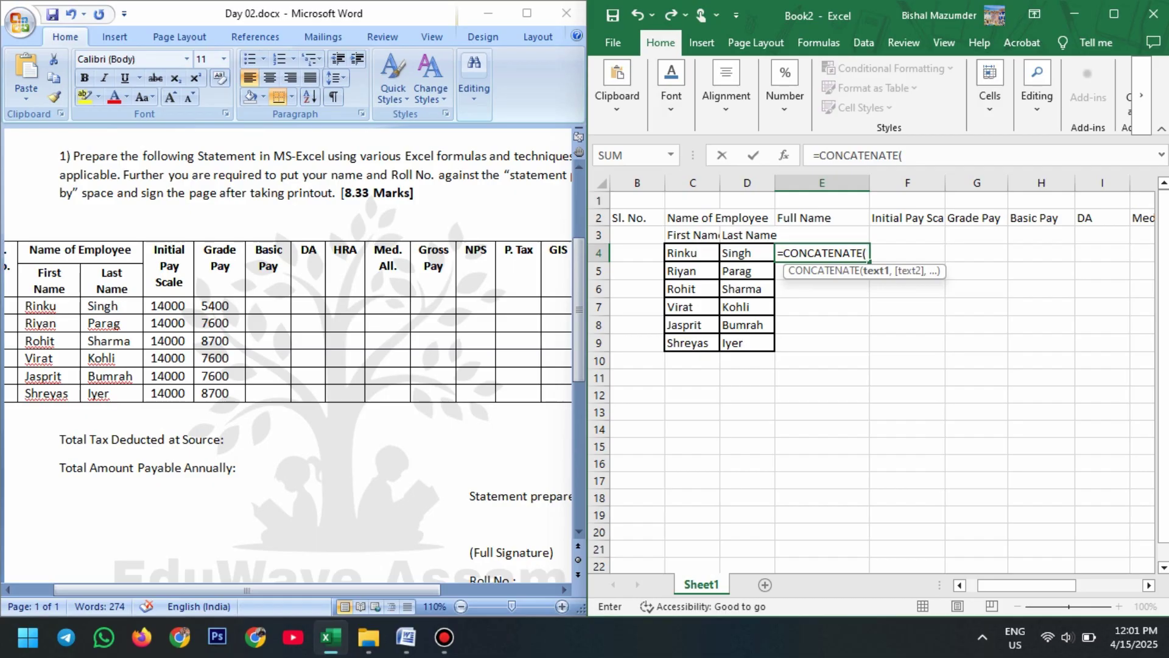
type("C4")
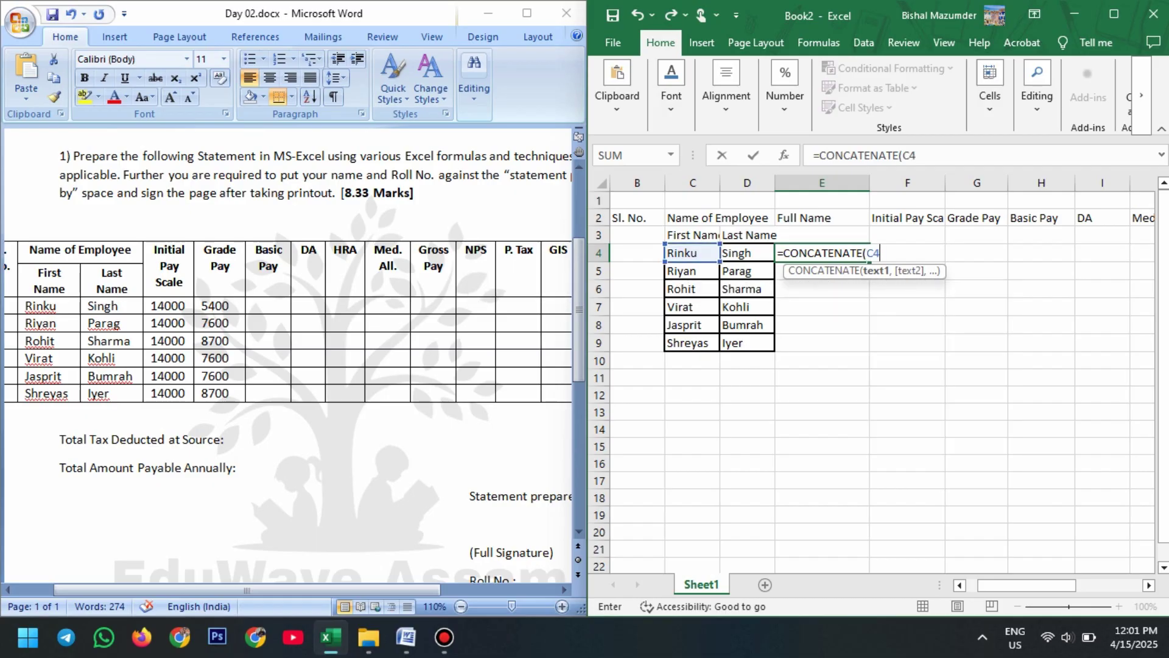
type(",")
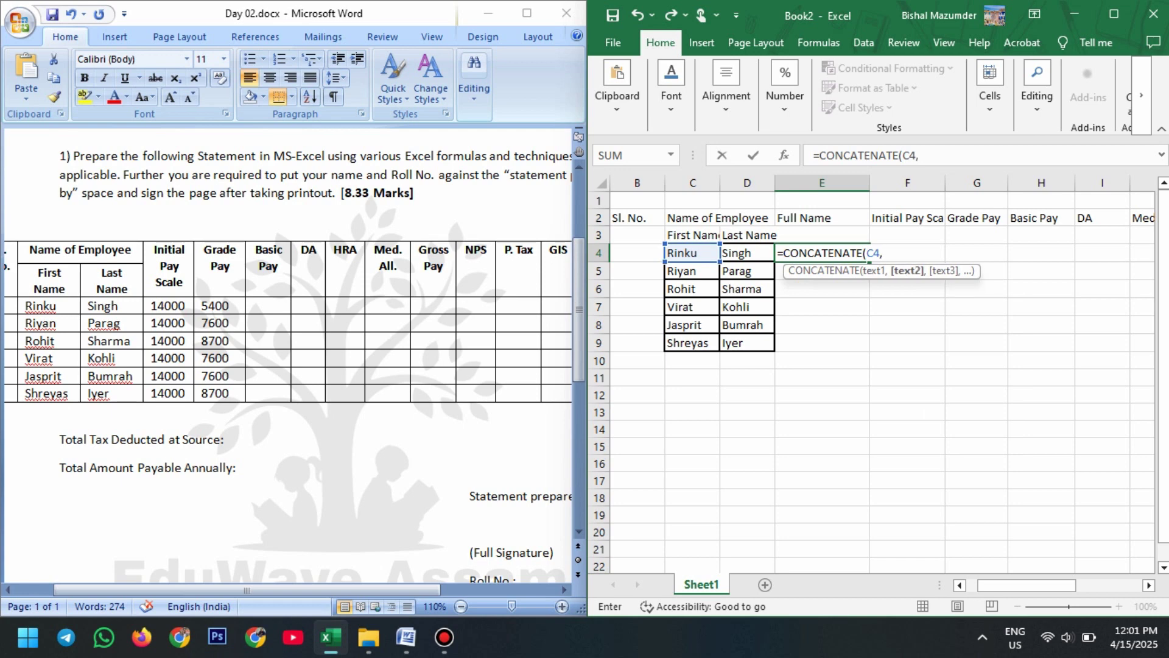
type("D4")
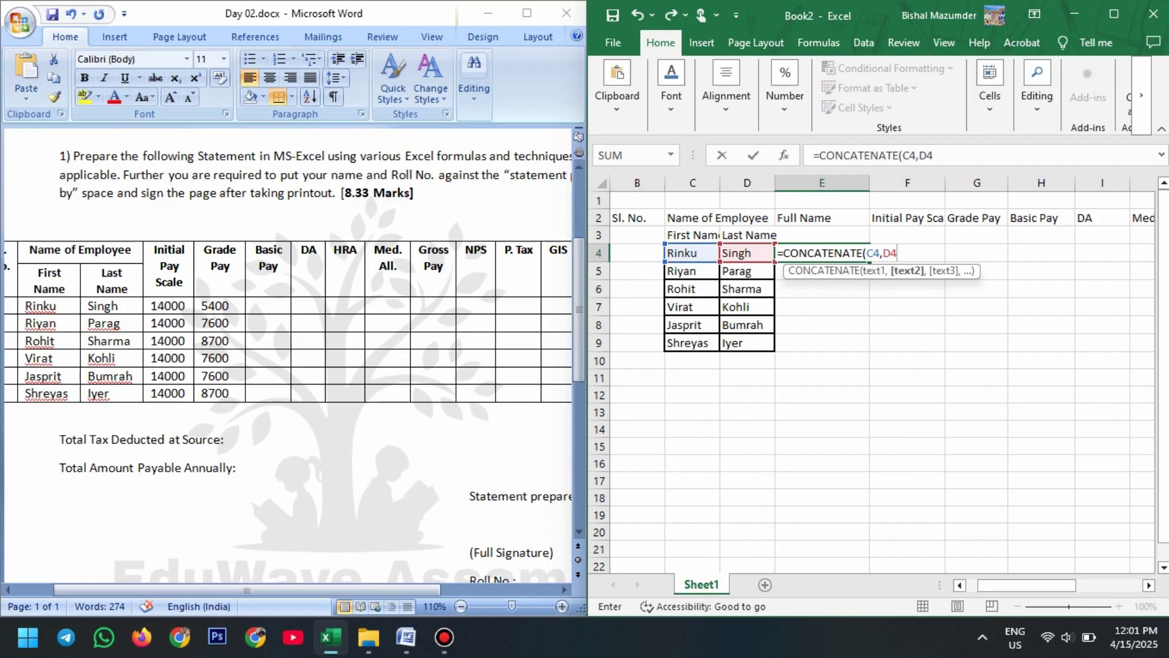
type(")")
key("Return")
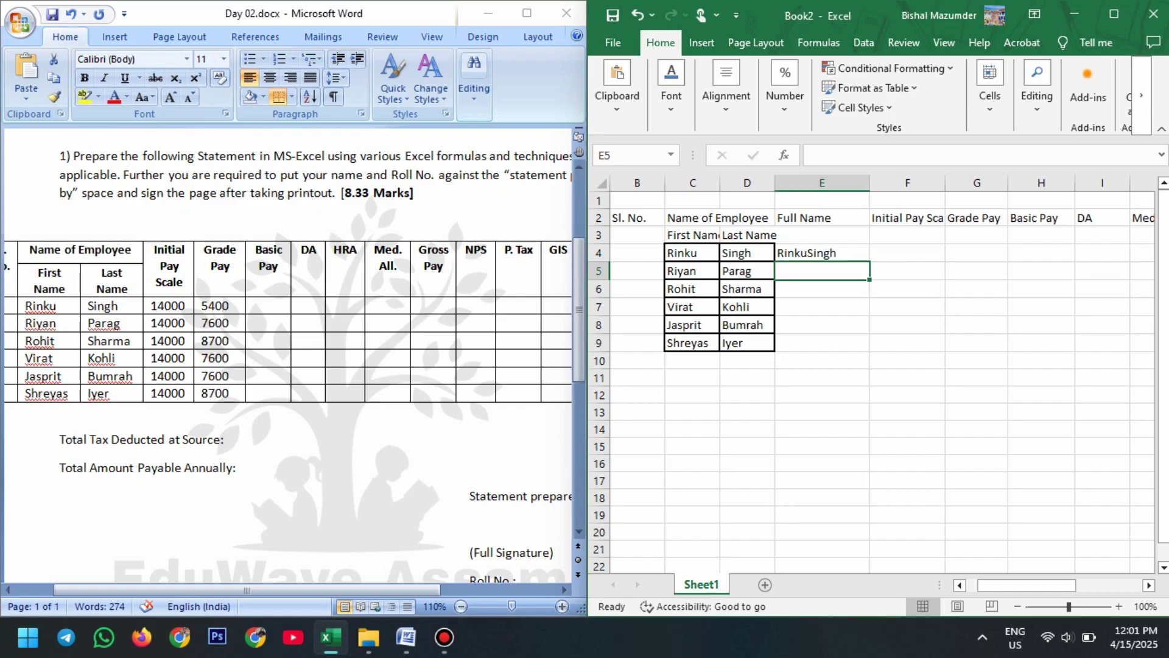
Step: Edit the E4 formula to =CONCATENATE(C4,"",D4), adding an empty text argument between the two names
left_click(822, 253)
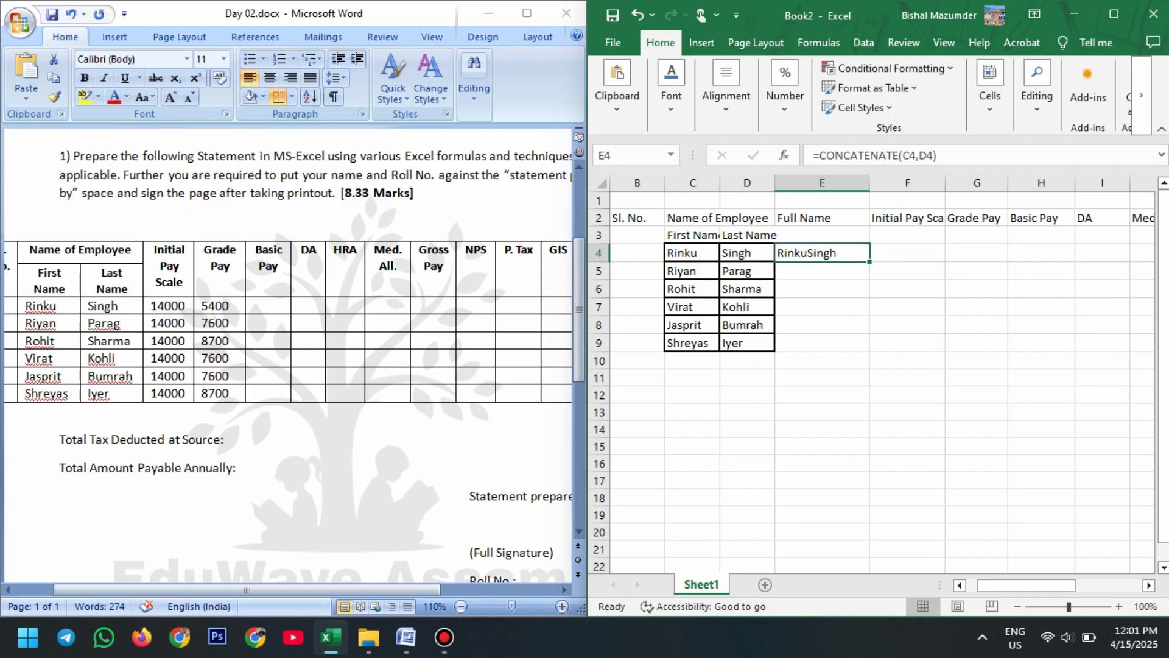
left_click(919, 156)
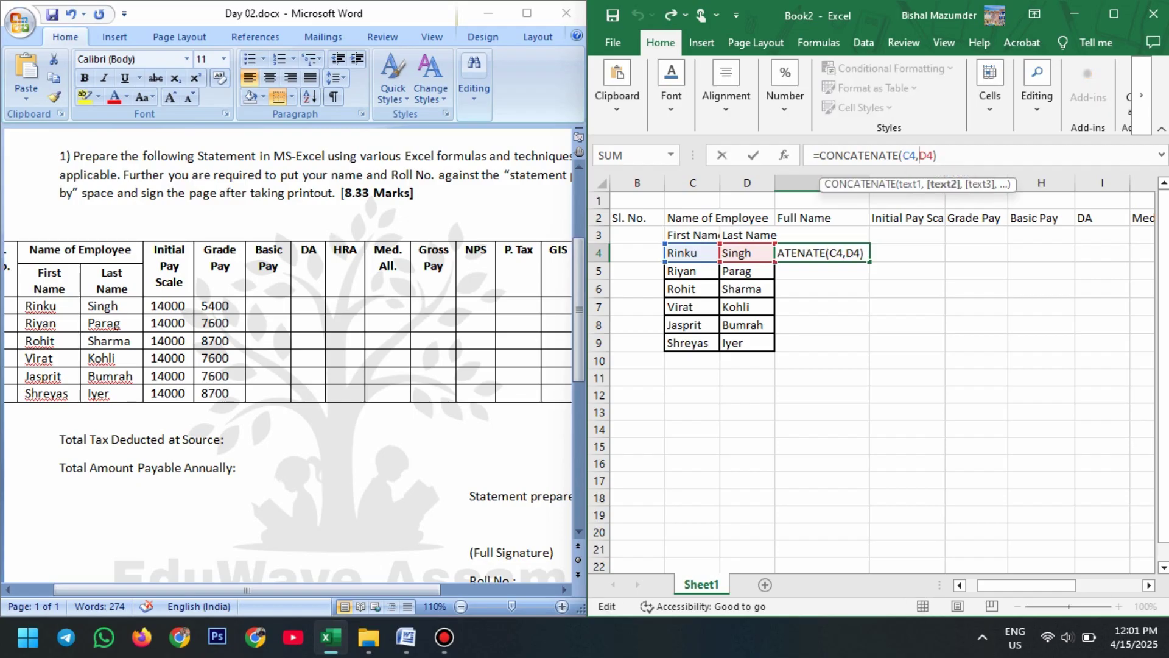
type("\"\"")
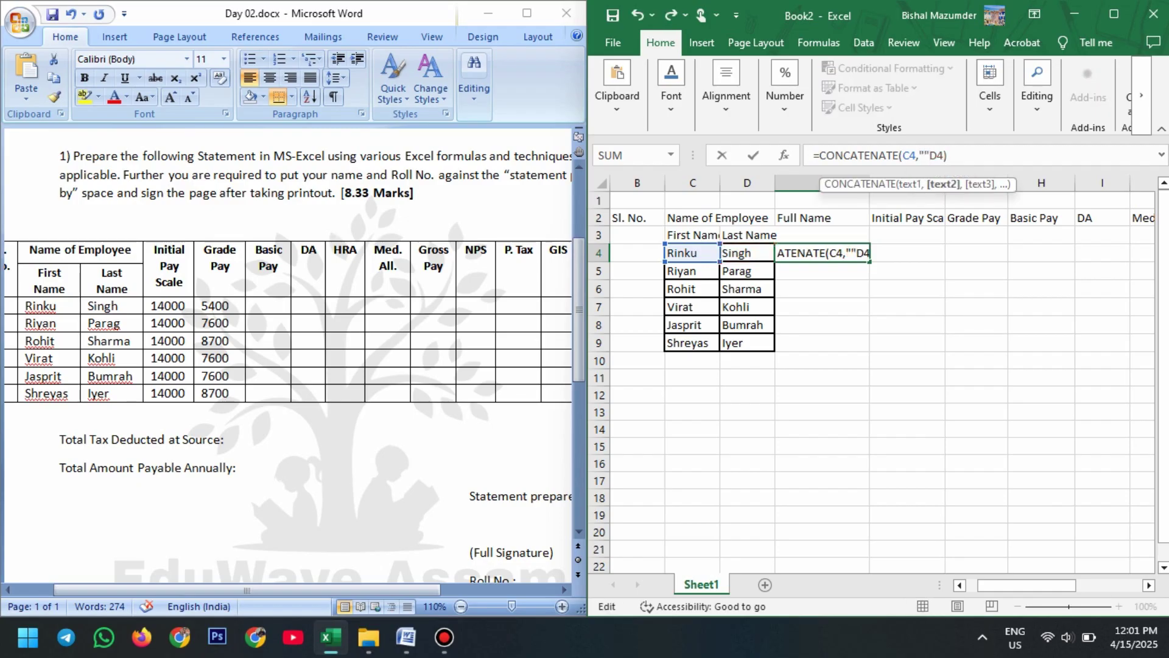
type(",")
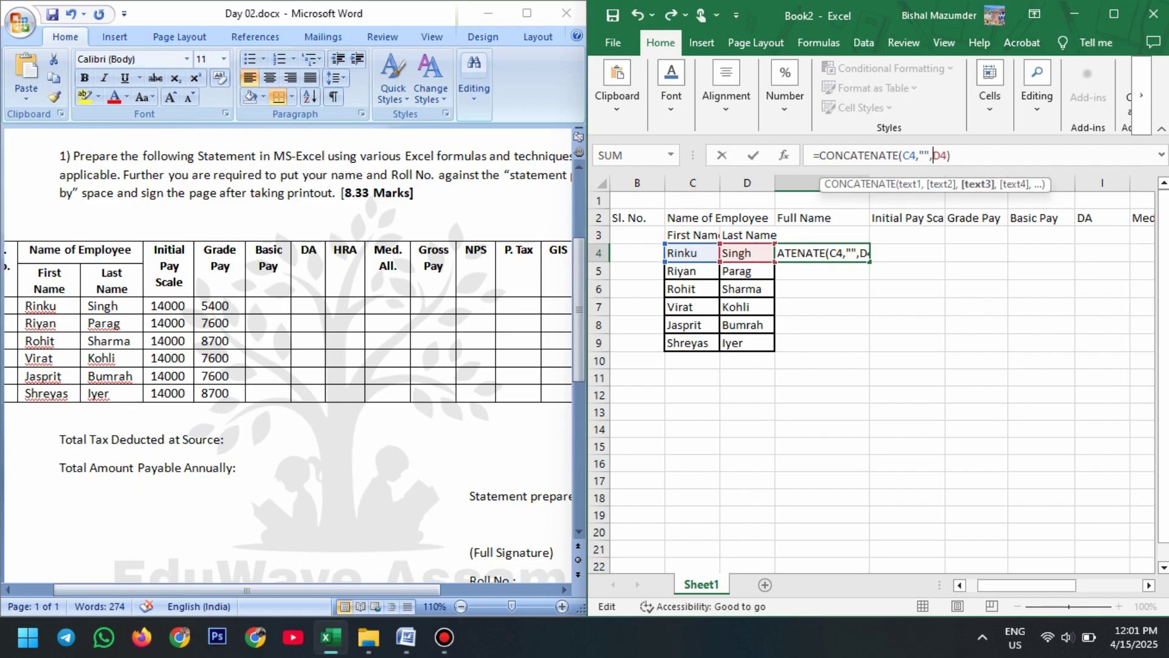
key("Return")
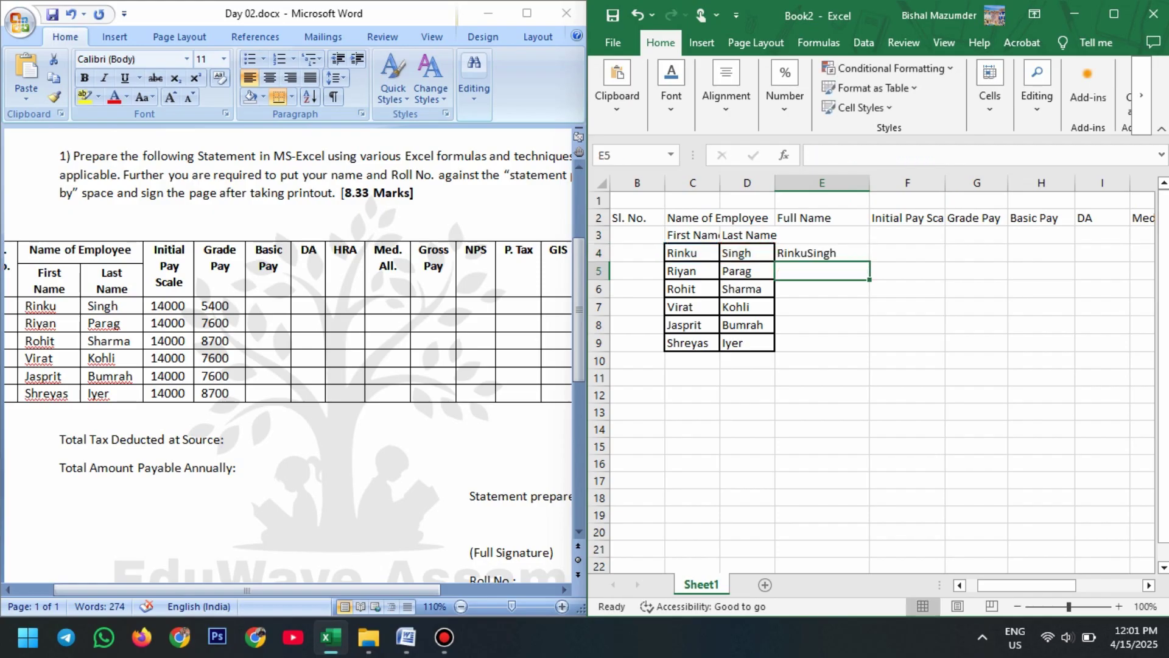
Step: Insert the employee's last name with a space on each side between the quotation marks of the E4 formula
left_click(822, 253)
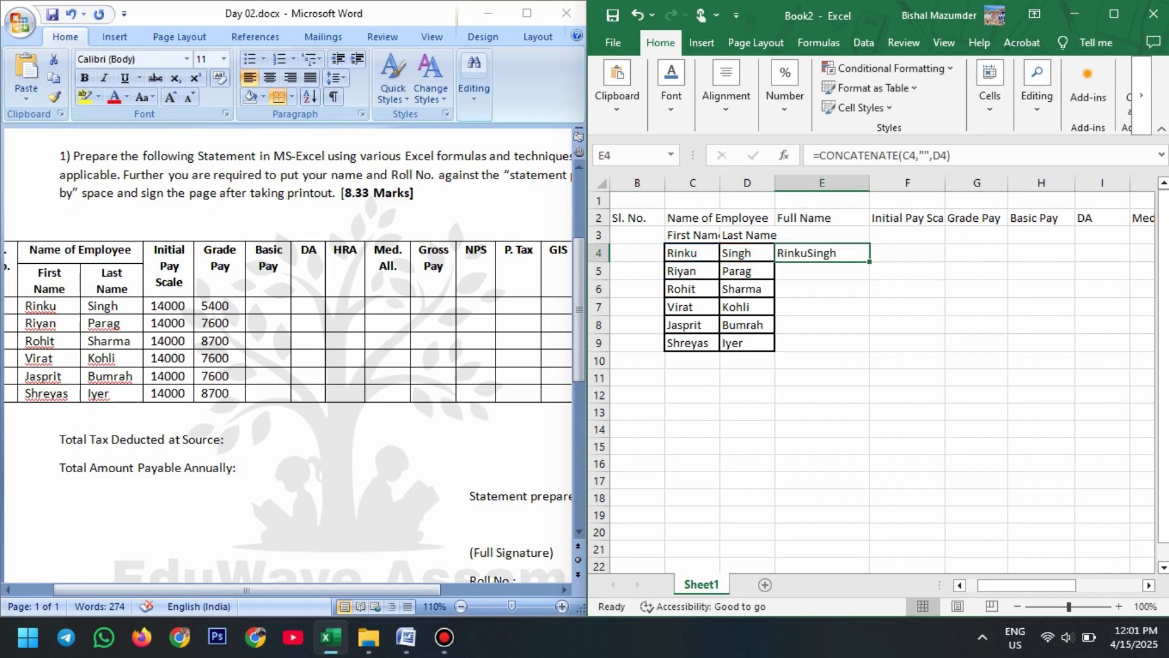
left_click(924, 156)
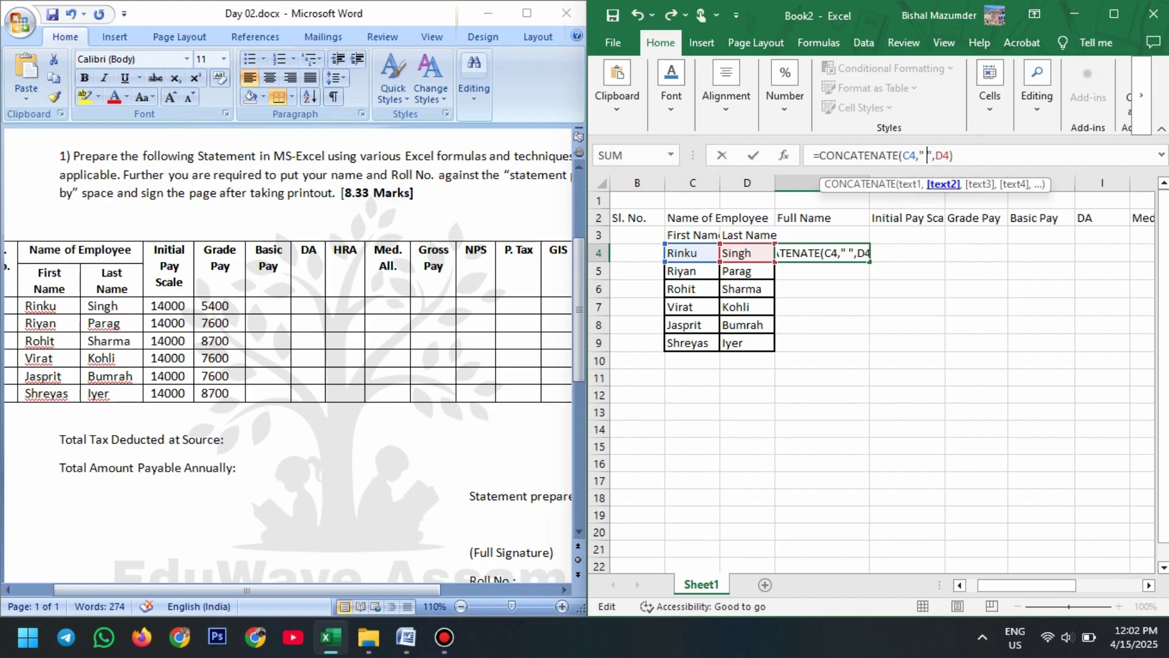
type("Singh")
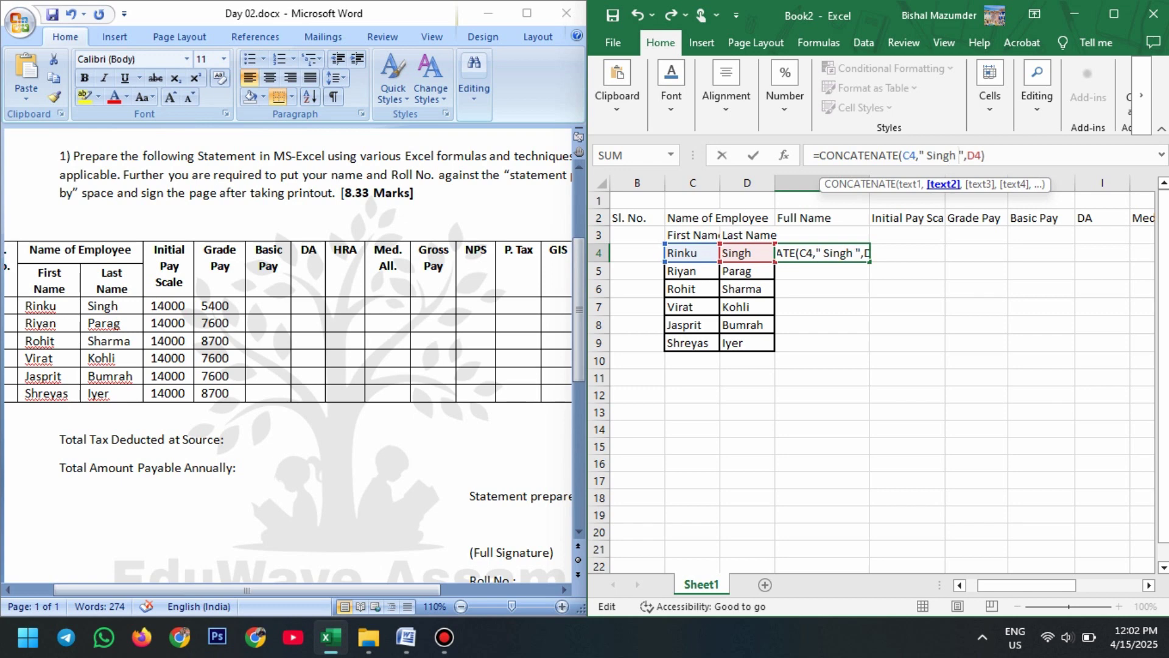
key("Return")
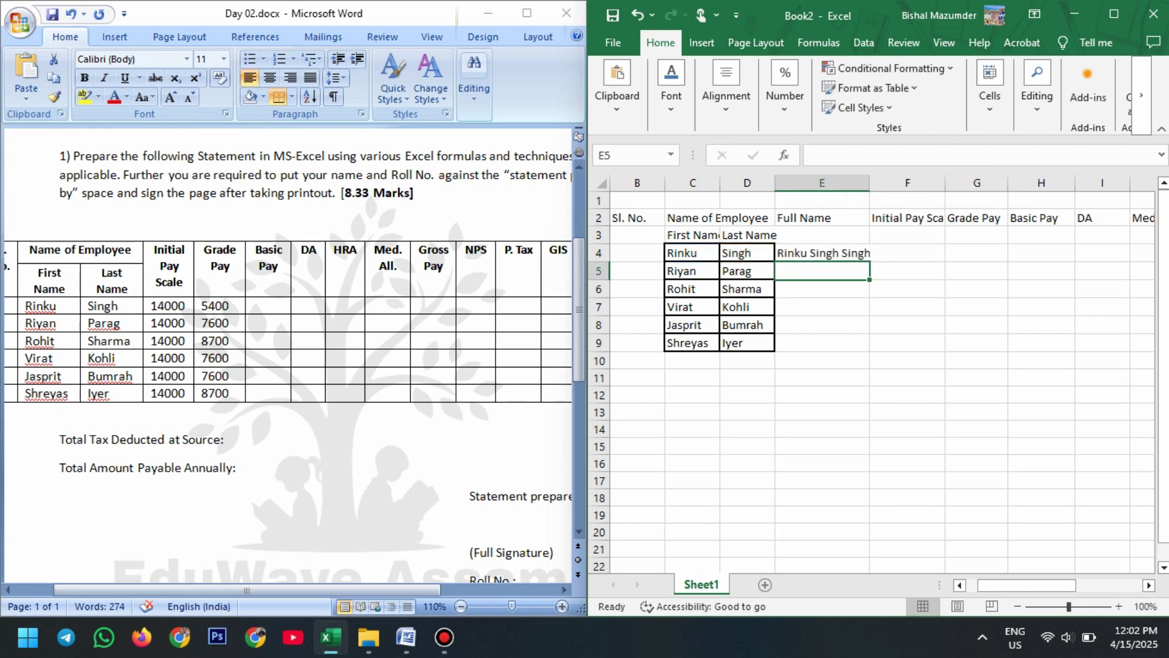
Step: Correct the E4 formula to =CONCATENATE(C4," ",D4) and copy it down through E9
key("Up")
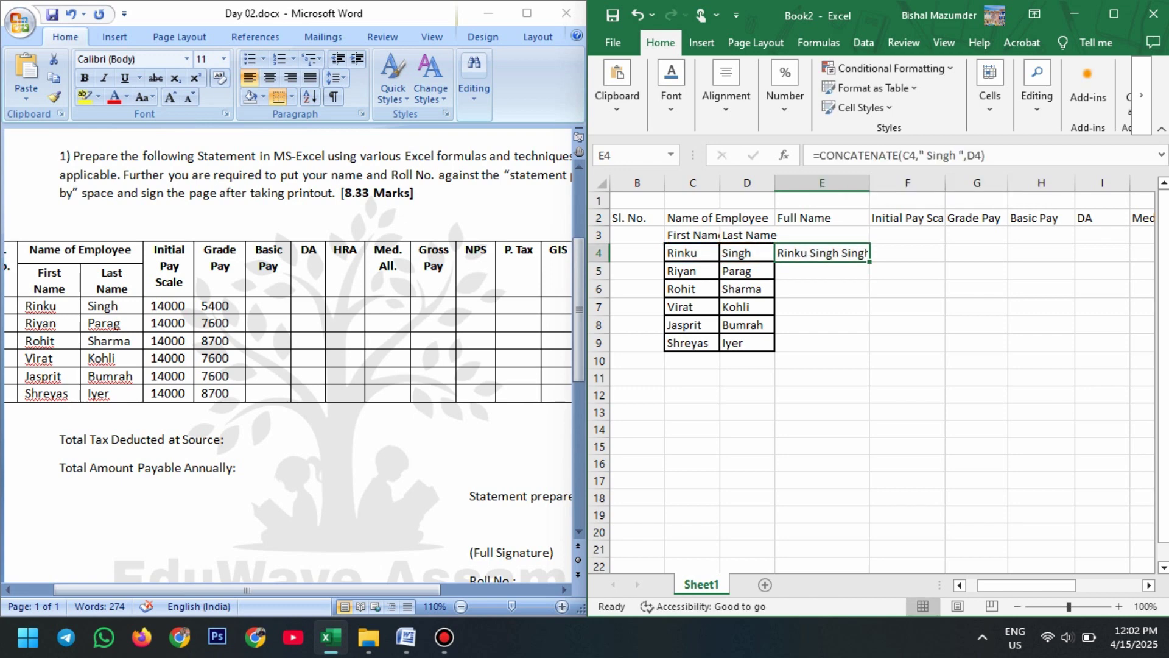
left_click(959, 155)
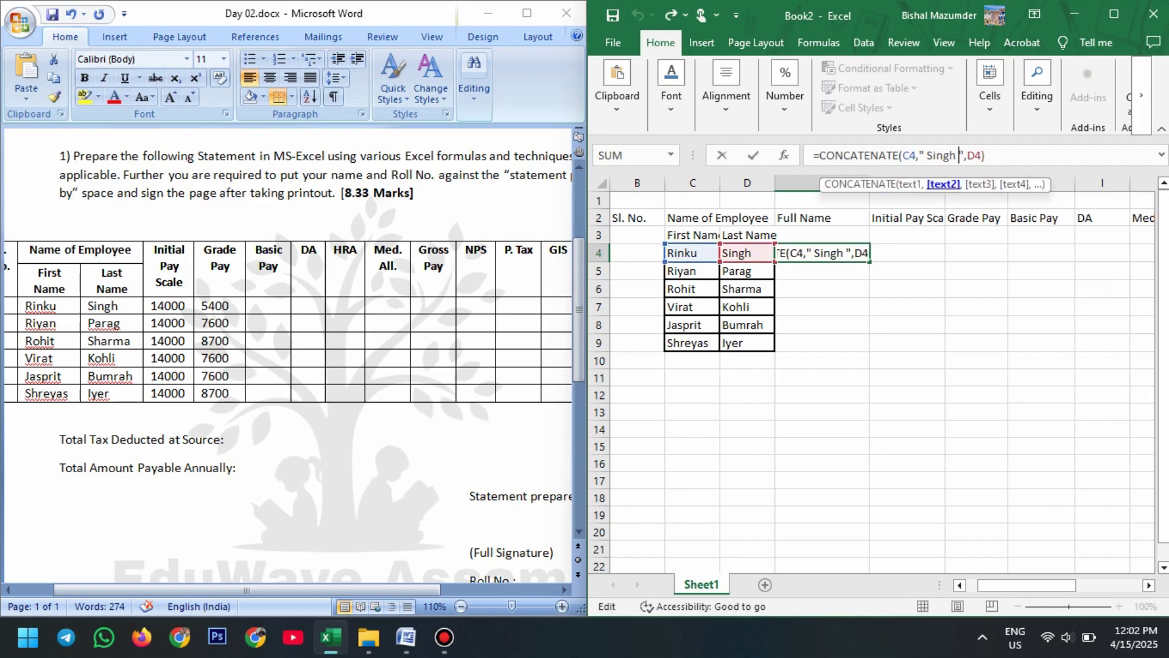
key("BackSpace")
key("BackSpace")
key("BackSpace")
key("BackSpace")
key("BackSpace")
key("BackSpace")
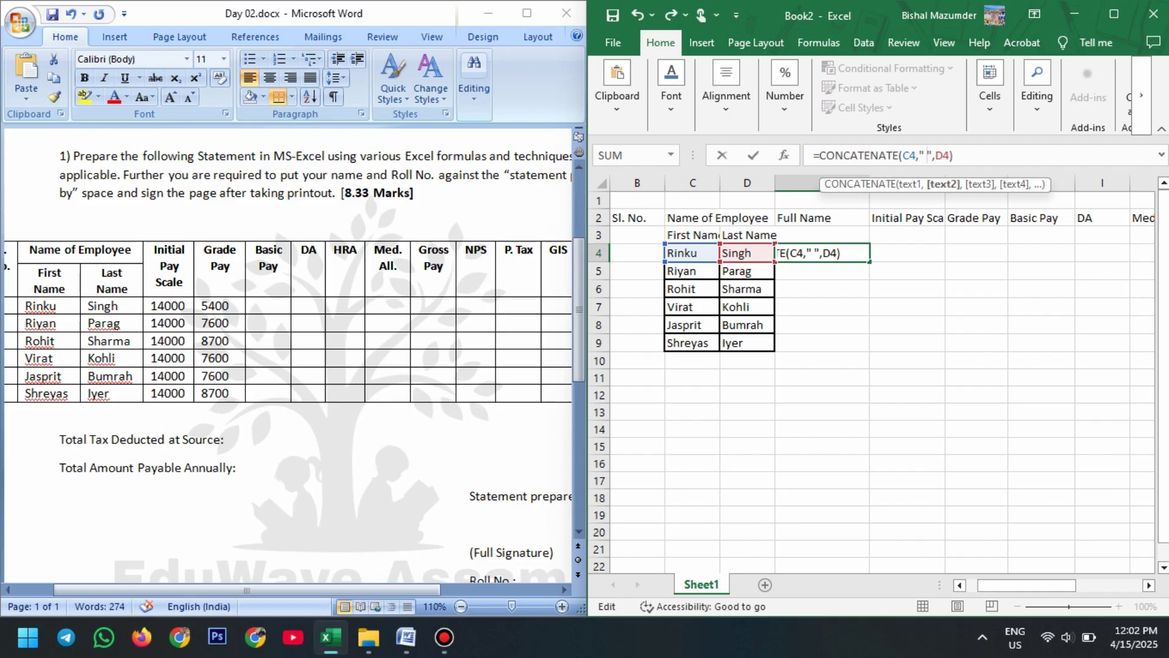
left_click(950, 155)
type(",")
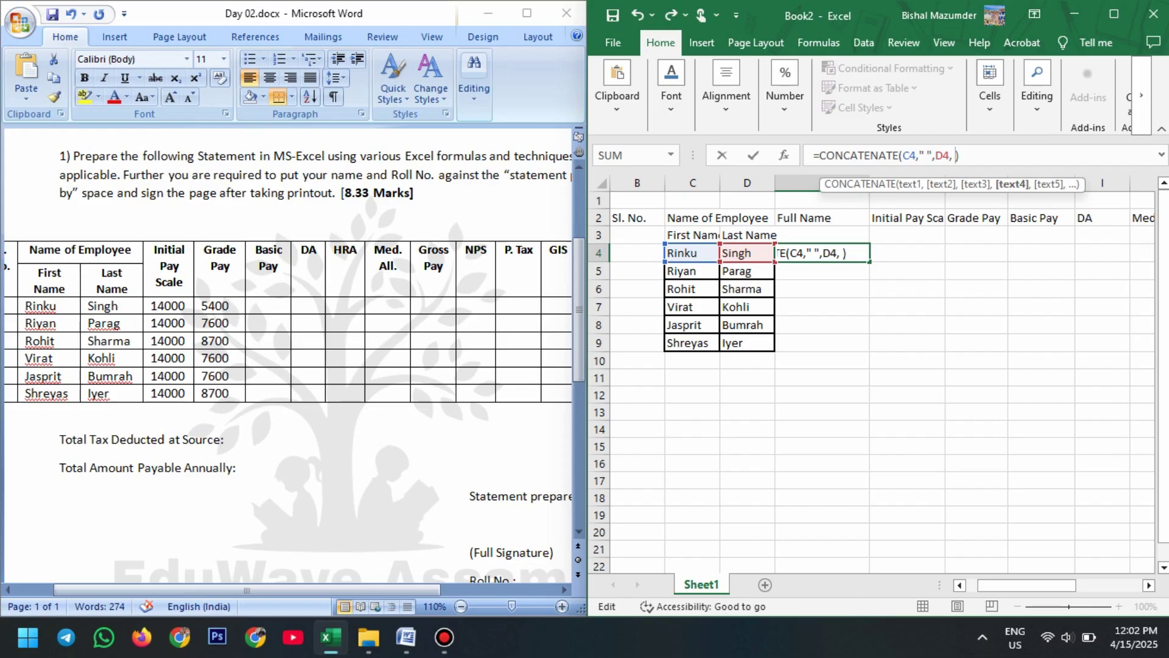
key("BackSpace")
key("BackSpace")
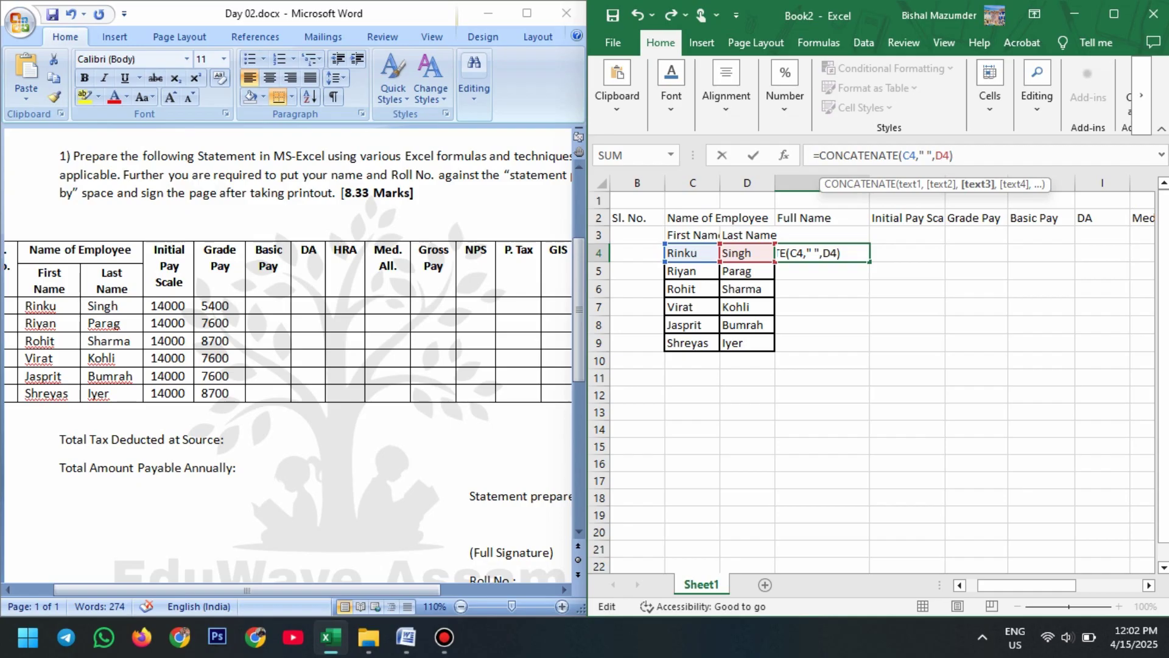
key("Return")
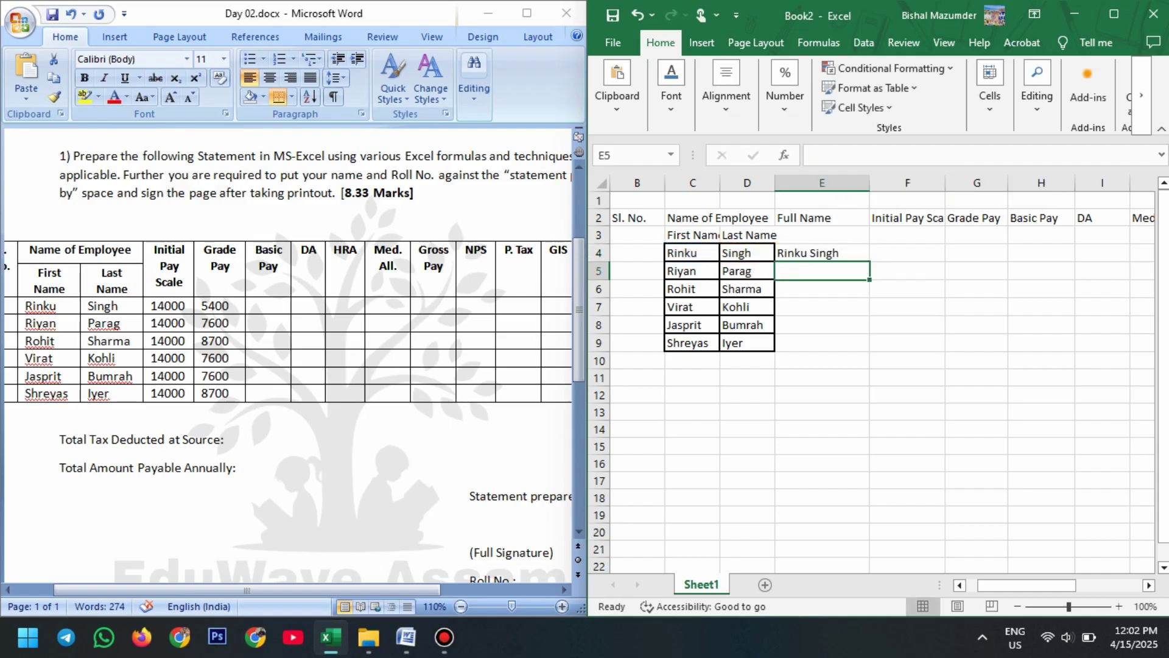
left_click(822, 252)
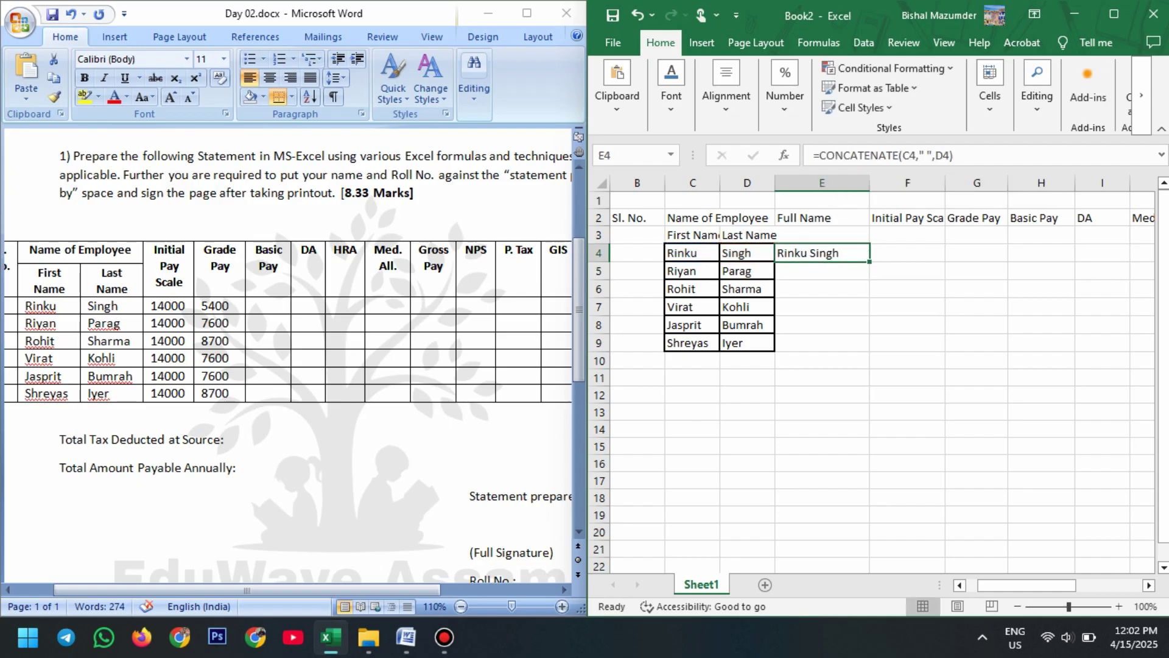
left_click_drag(870, 262, 862, 347)
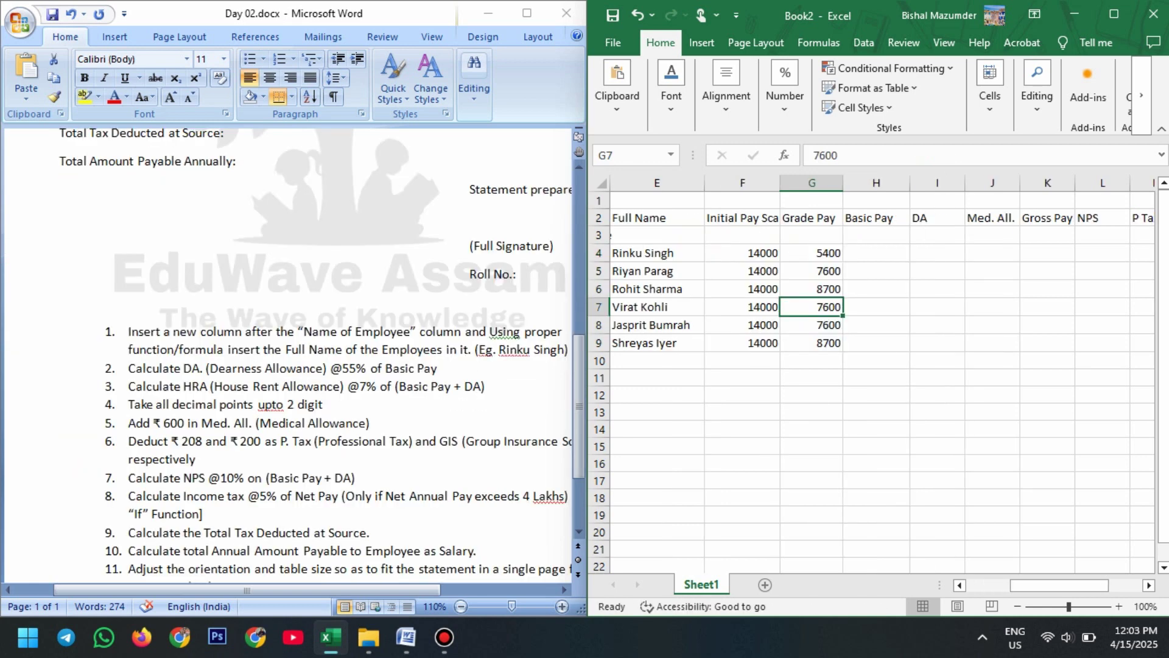
Step: Check the assignment's instructions in Word and enter =F4+G4 in H4 for the first employee's basic pay
scroll(286, 354, "down", 4)
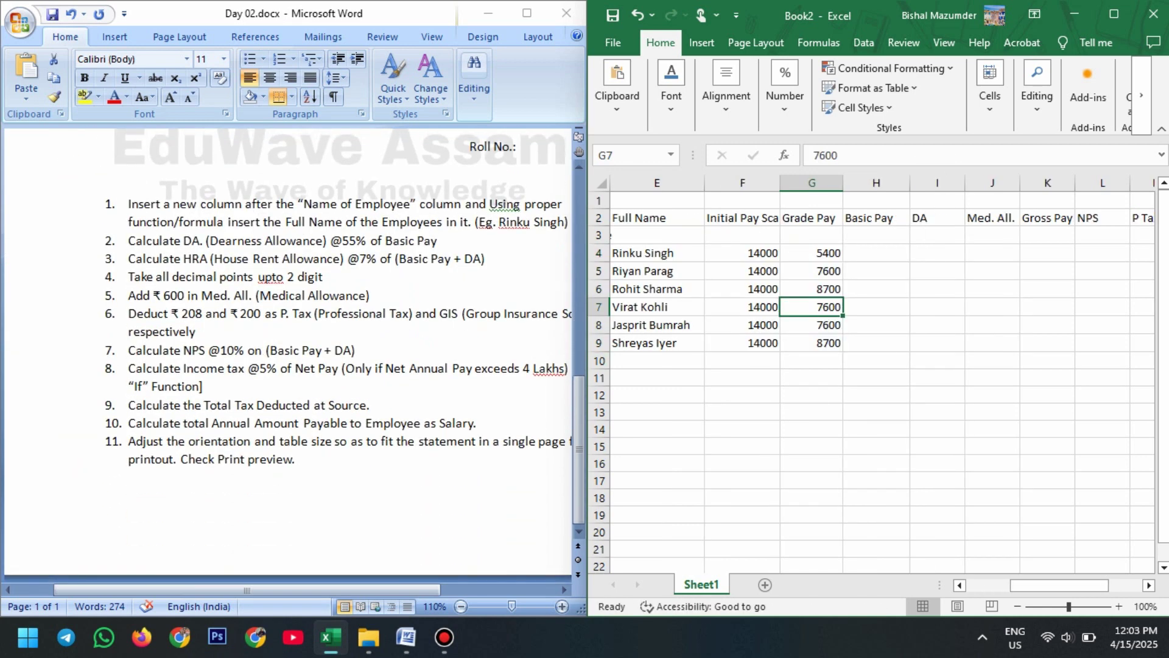
scroll(286, 354, "up", 4)
scroll(286, 353, "up", 12)
scroll(286, 353, "down", 5)
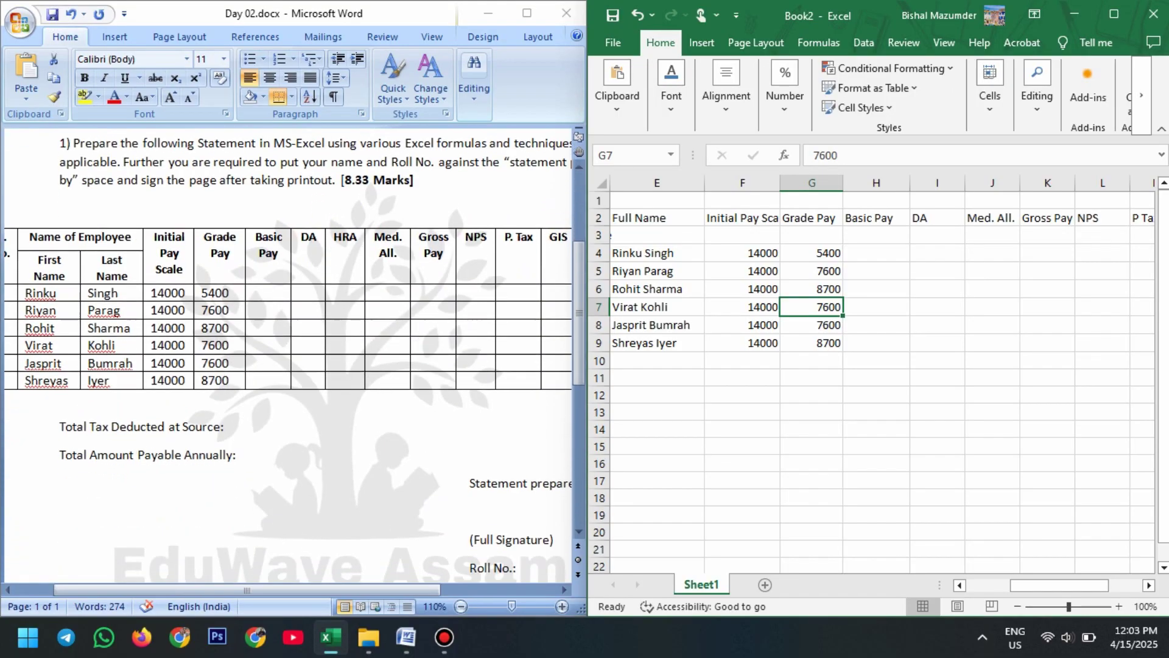
scroll(286, 353, "up", 1)
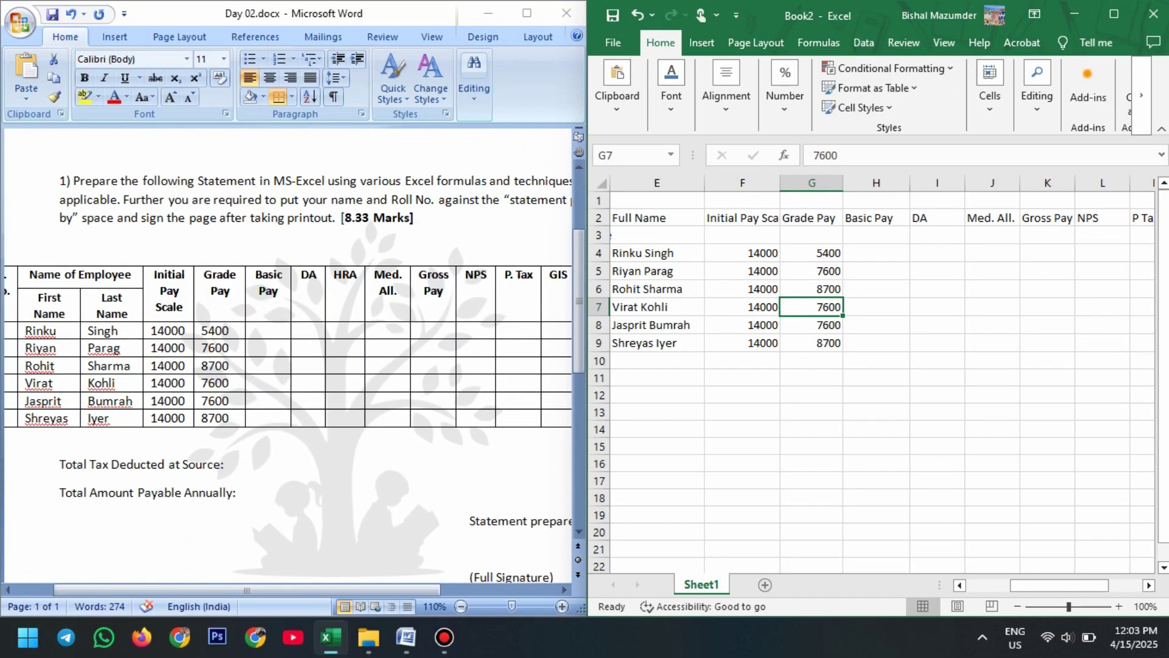
left_click(876, 253)
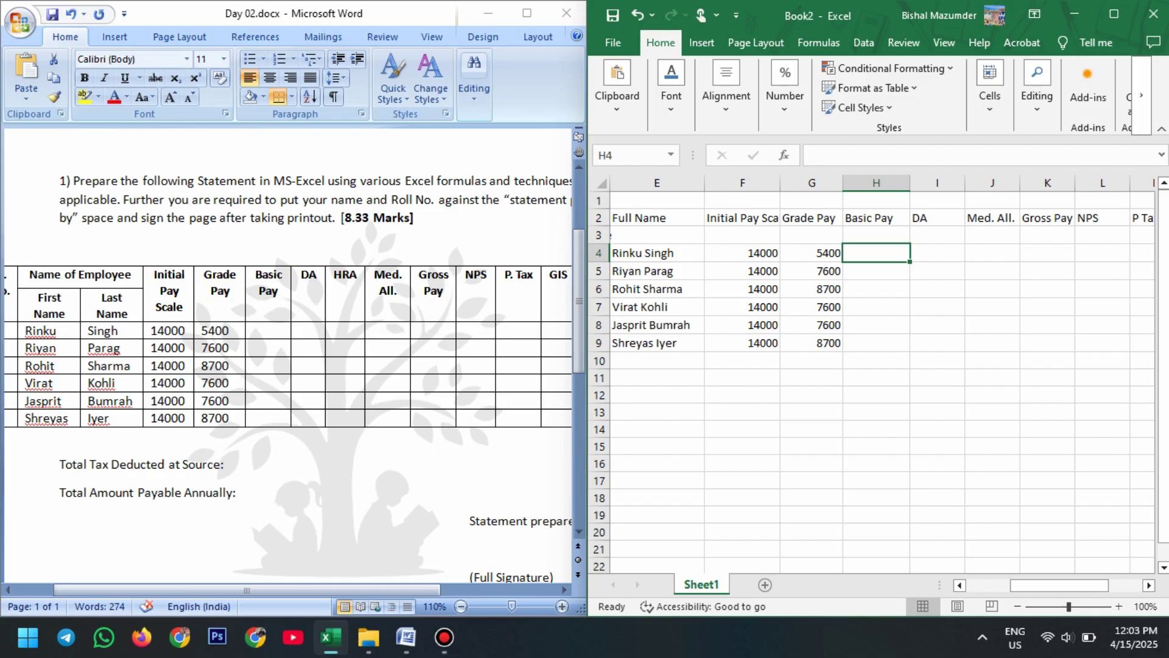
type("=")
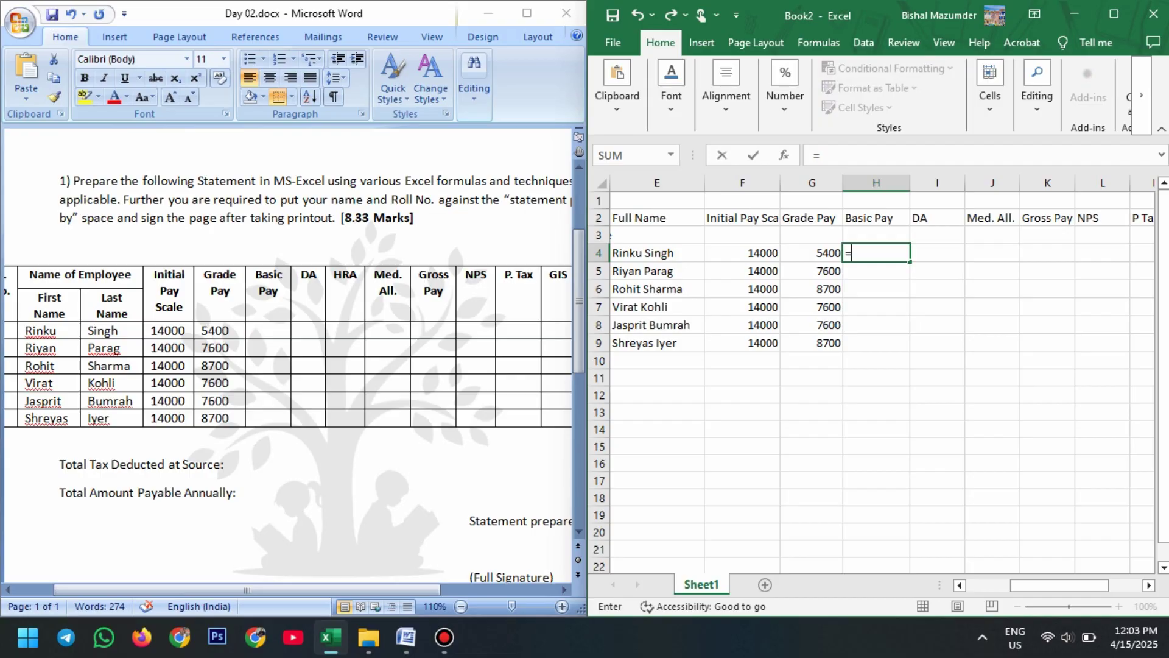
type("f4")
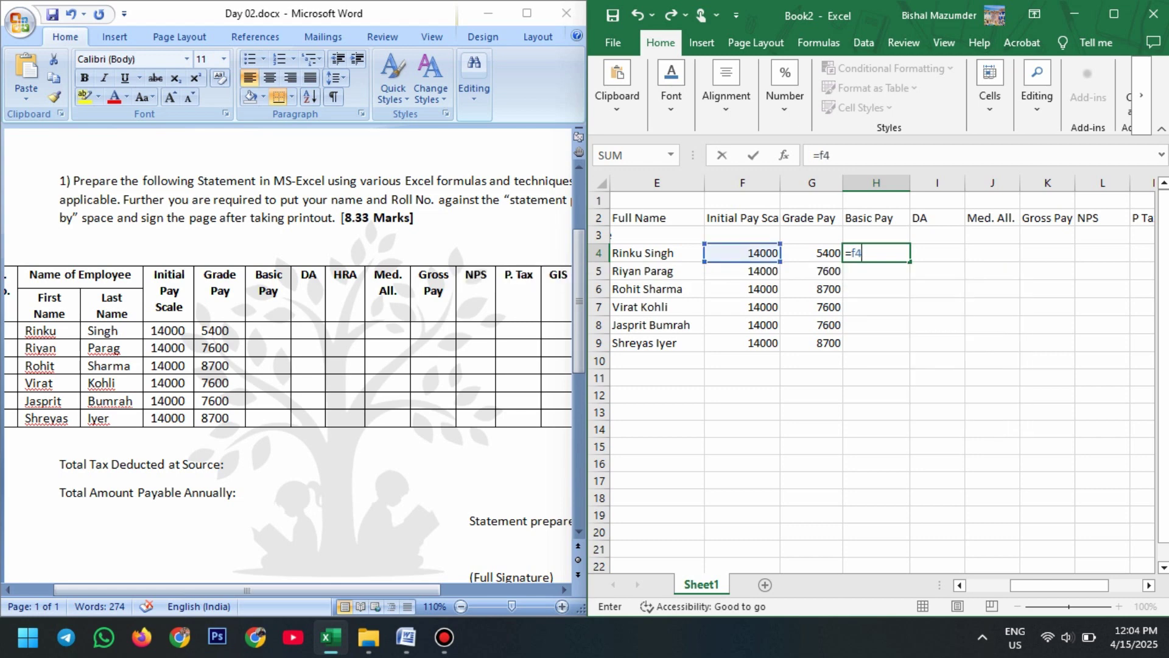
type("+g4")
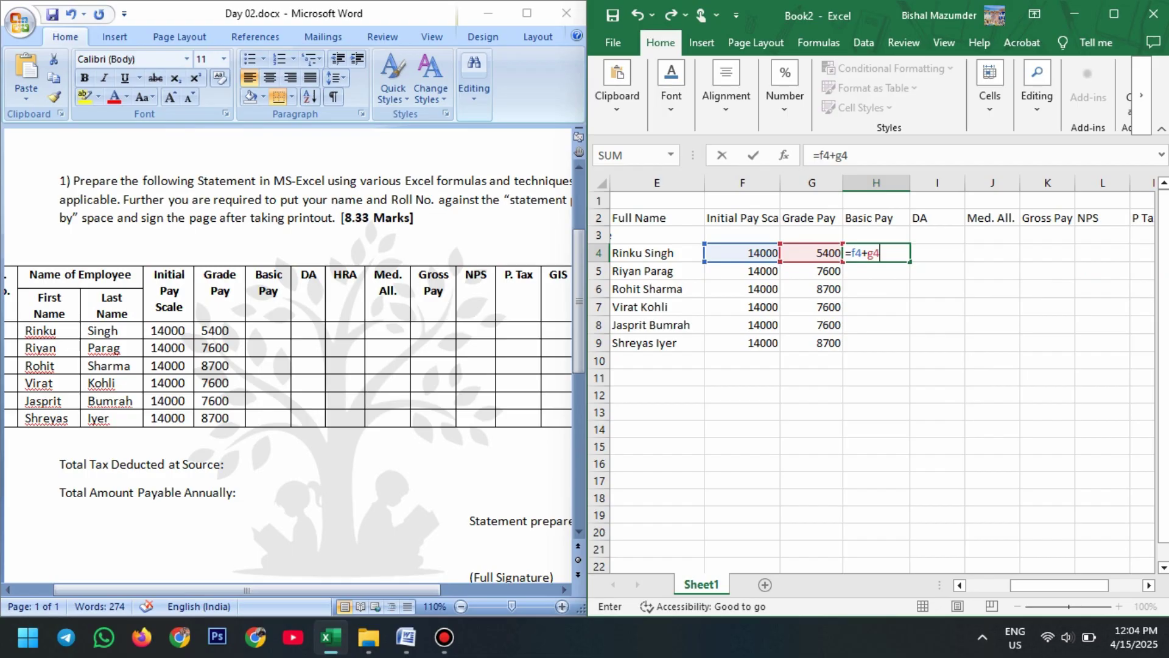
key("Return")
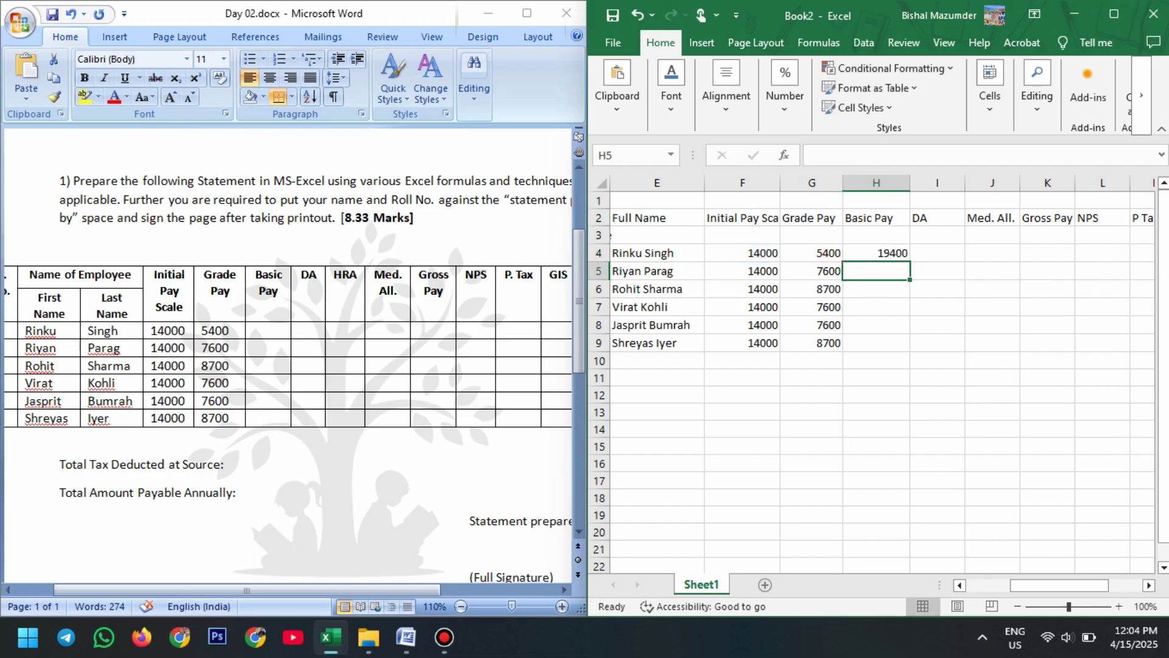
left_click(877, 252)
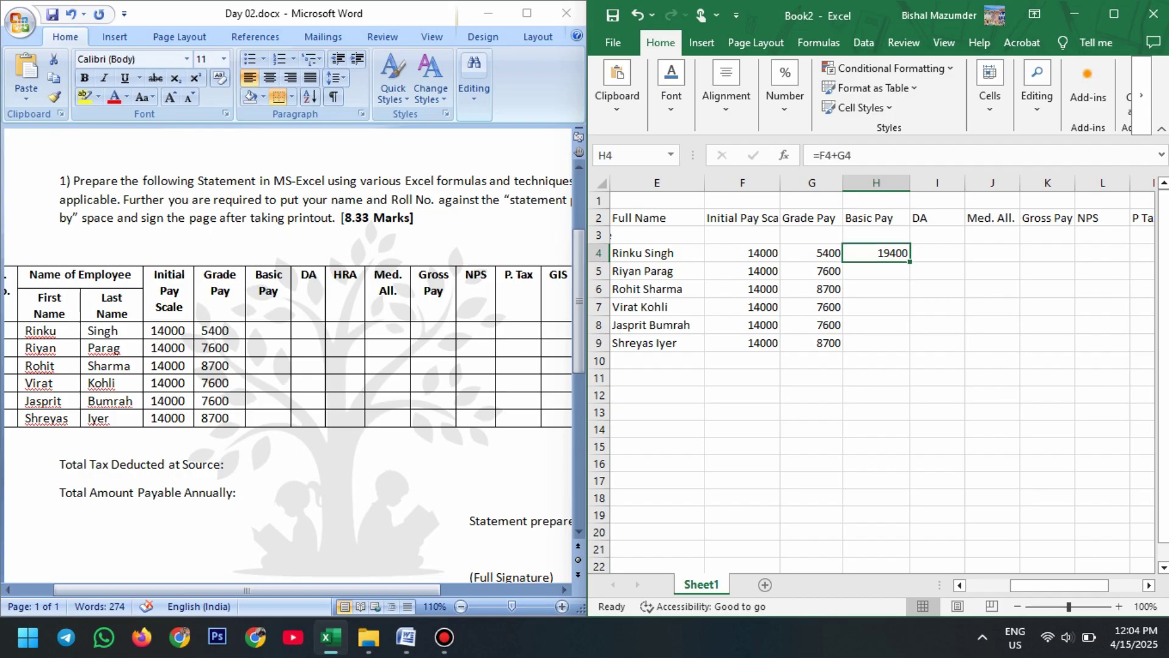
Step: Change the basic pay formula in H4 to =SUM(F4+G4) and copy it down through H9
key("F2")
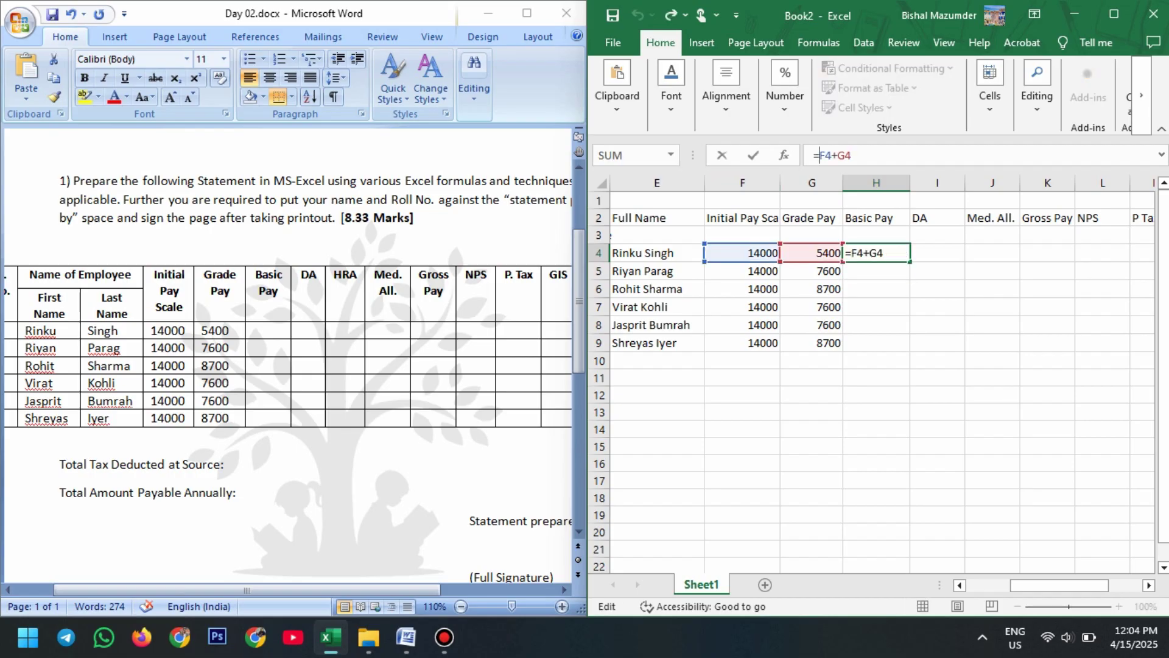
type("SUM(")
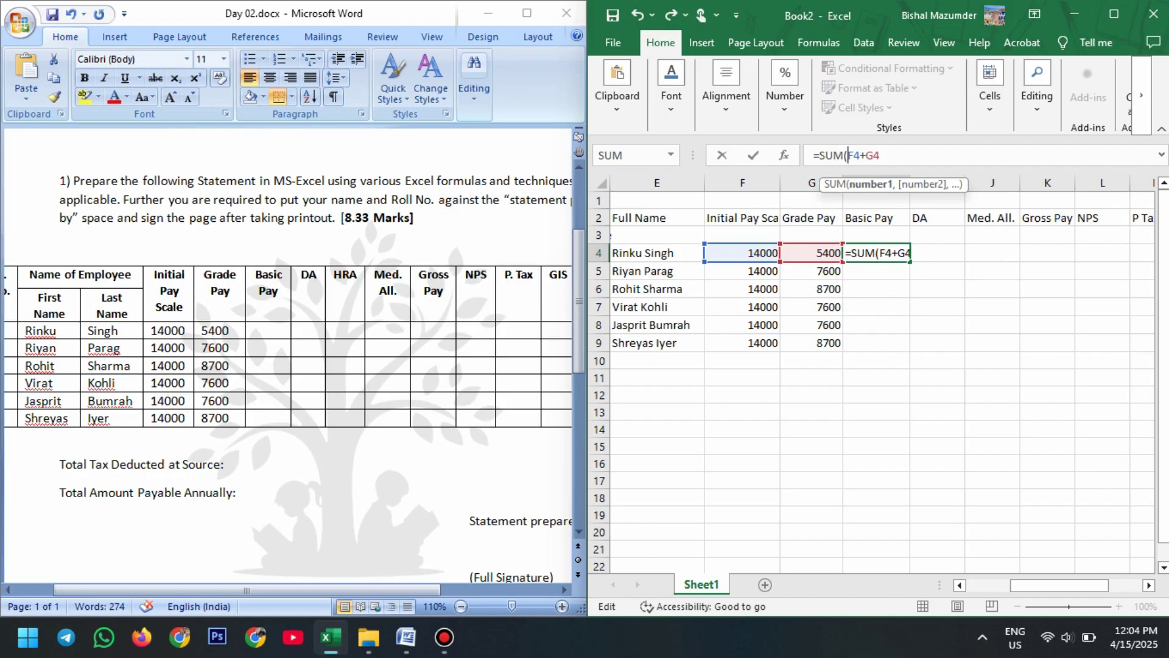
key("End")
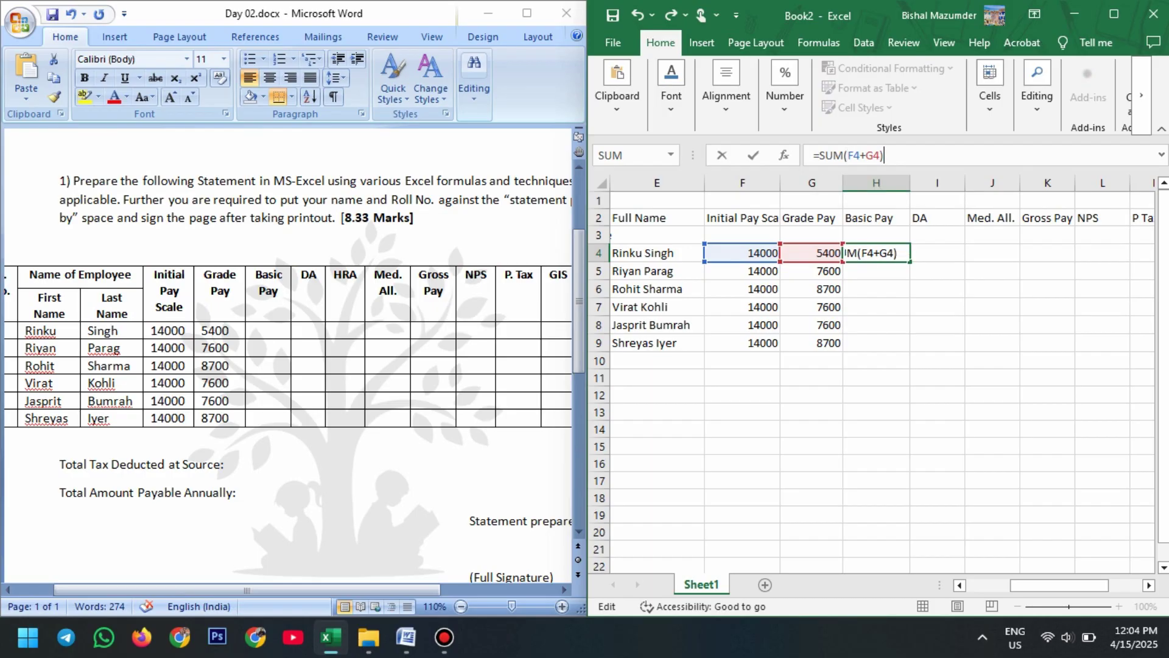
key("Return")
left_click(876, 253)
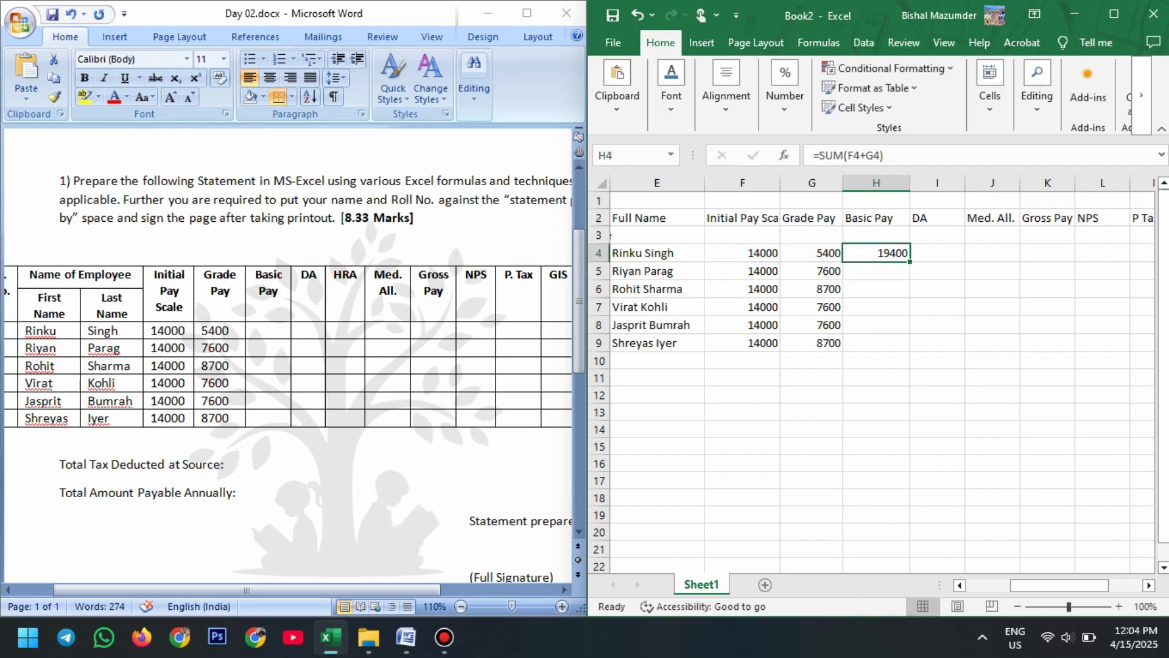
left_click_drag(910, 261, 907, 347)
Step: Check the DA rule in the Word assignment and enter =H4*55% in I4 for the first employee's DA
left_click(937, 253)
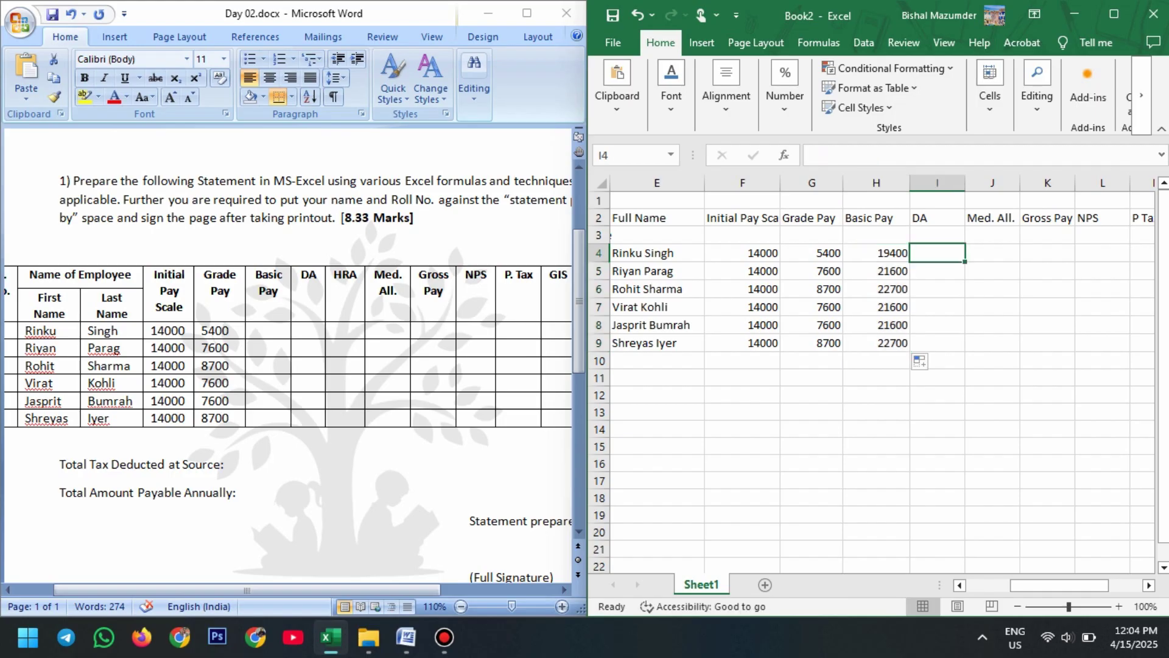
scroll(292, 353, "down", 10)
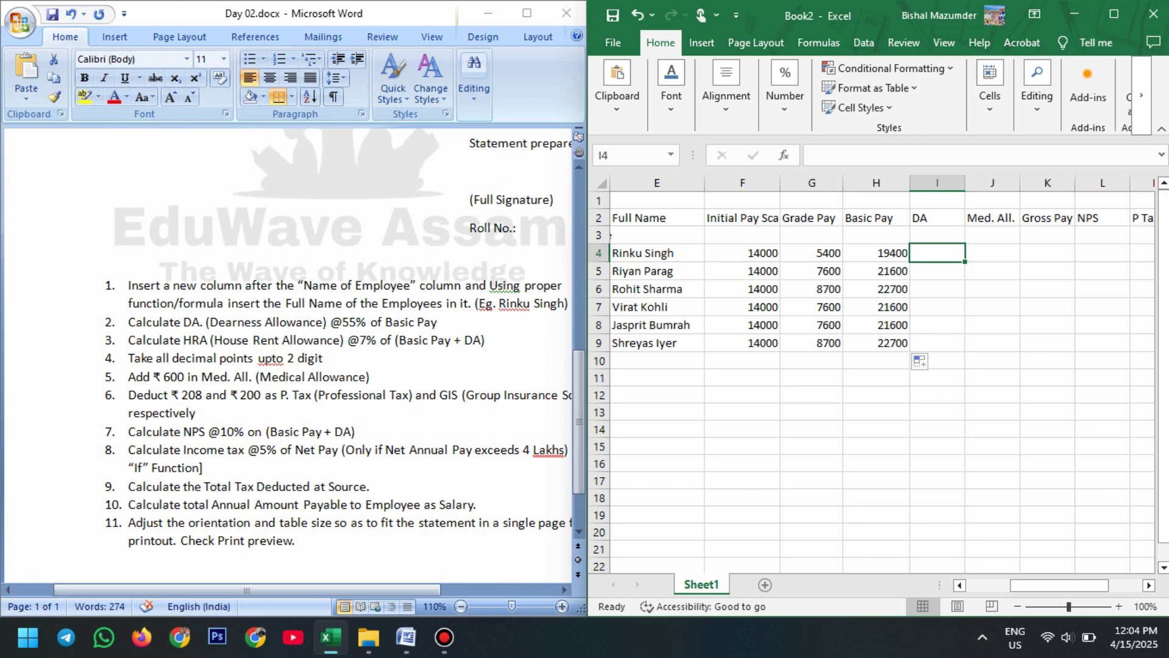
left_click(938, 271)
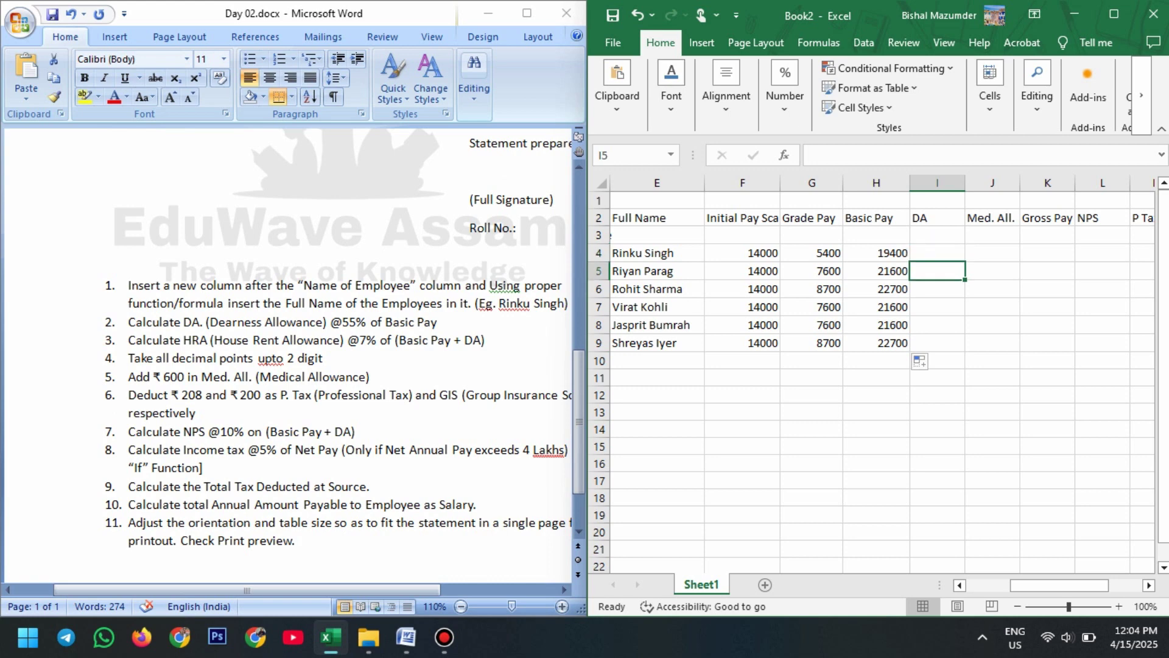
left_click(937, 252)
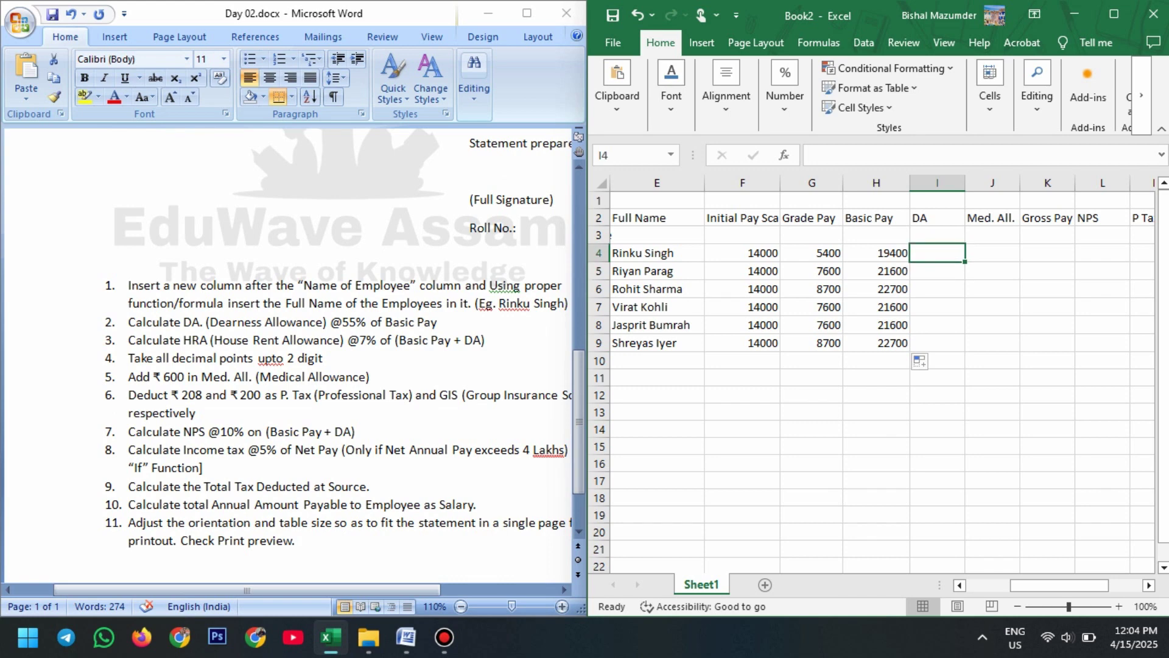
type("=")
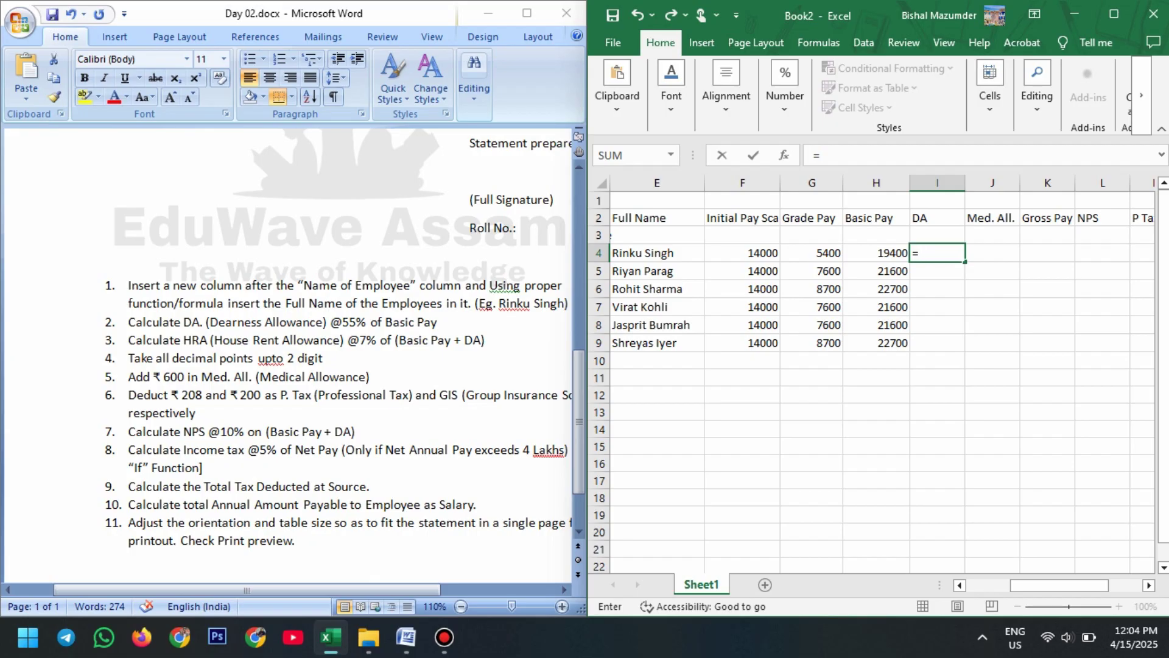
type("H4*")
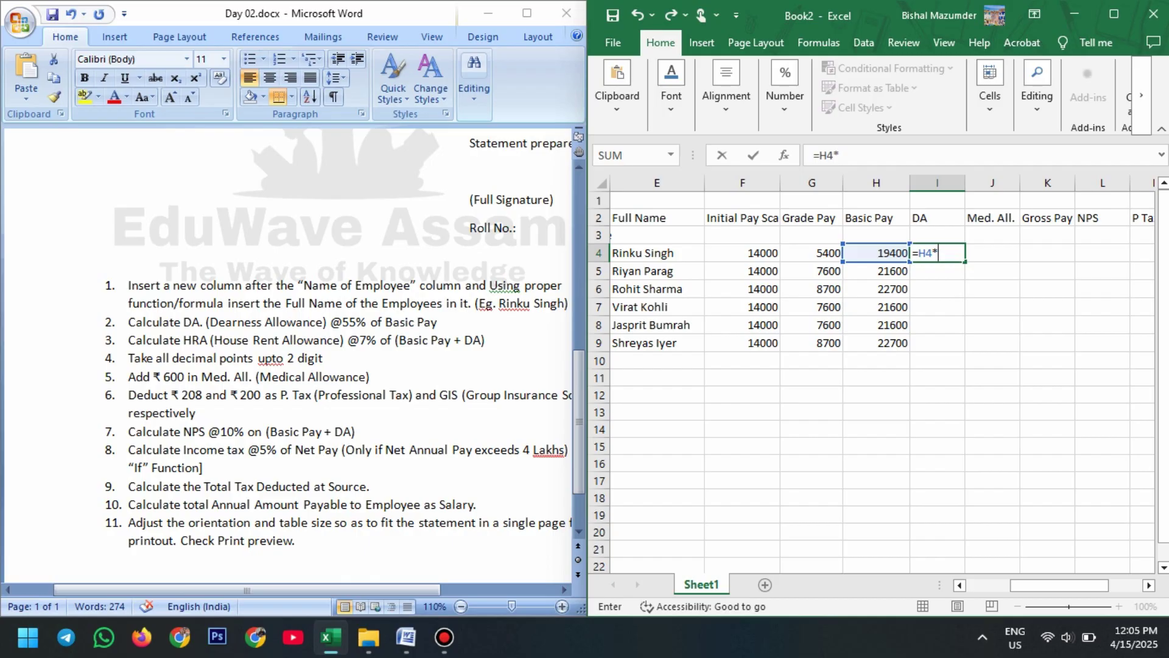
type("55%")
key("Return")
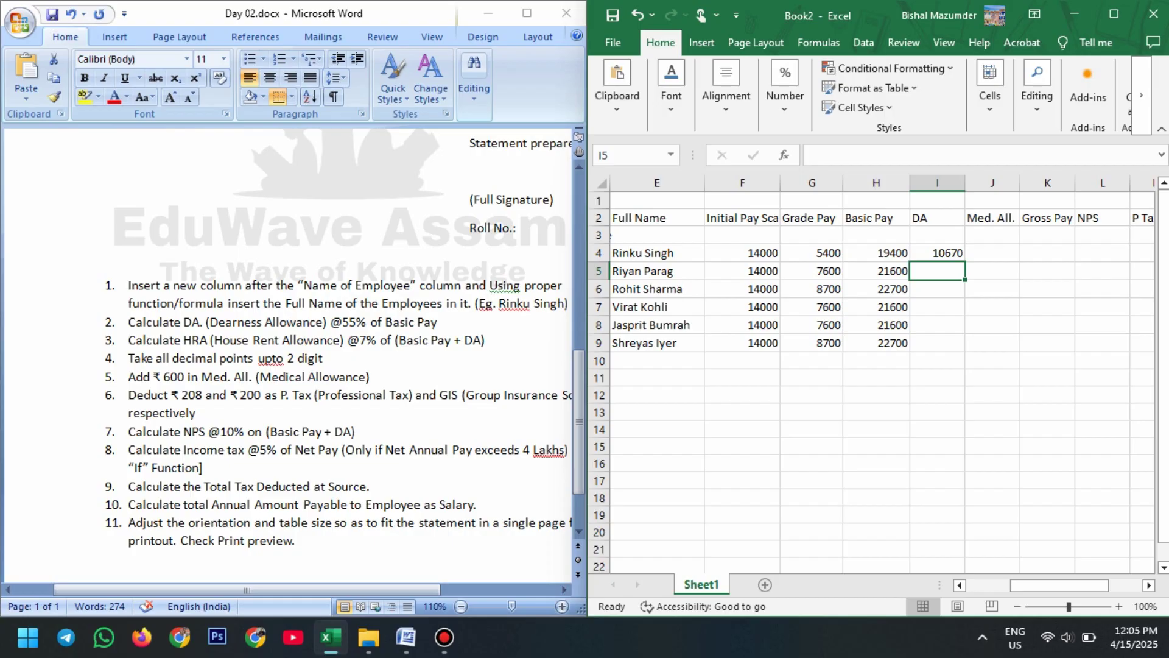
Step: Review the DA formula in I4 and copy it down through I9 for the remaining employees
left_click(938, 253)
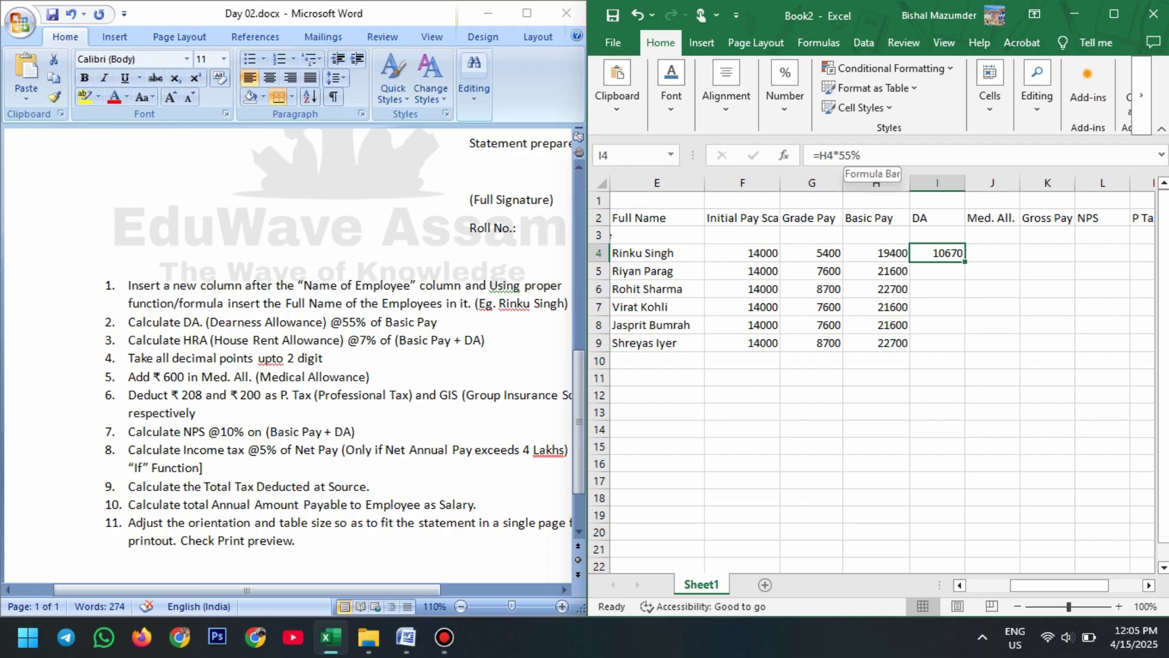
left_click(865, 155)
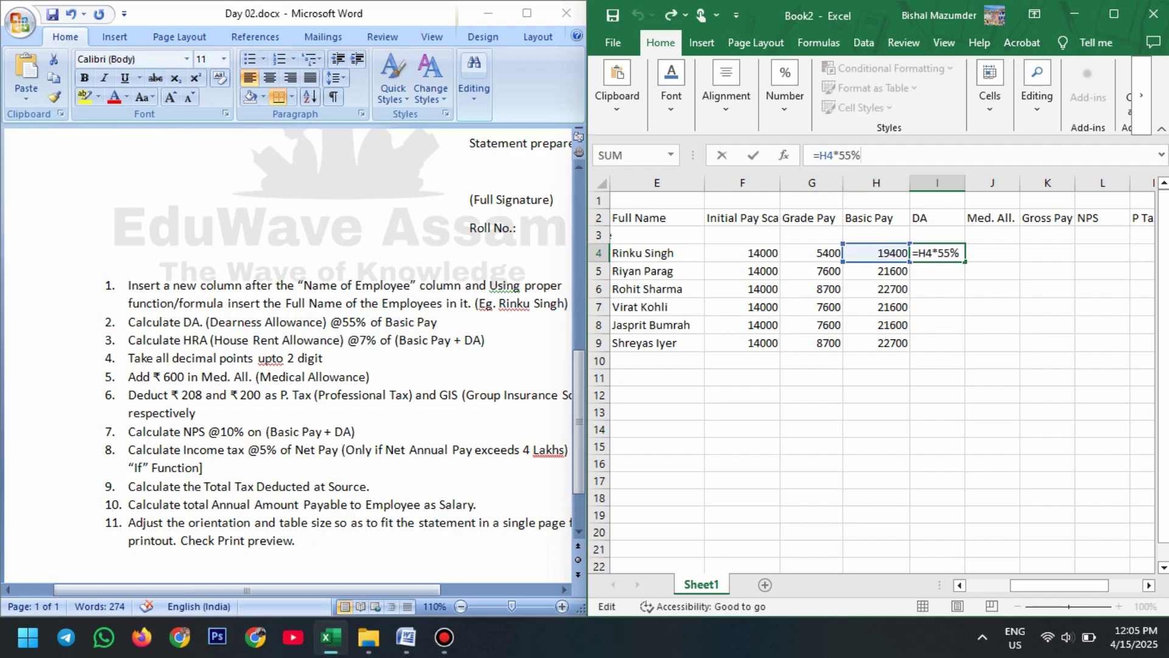
left_click(937, 288)
left_click(938, 253)
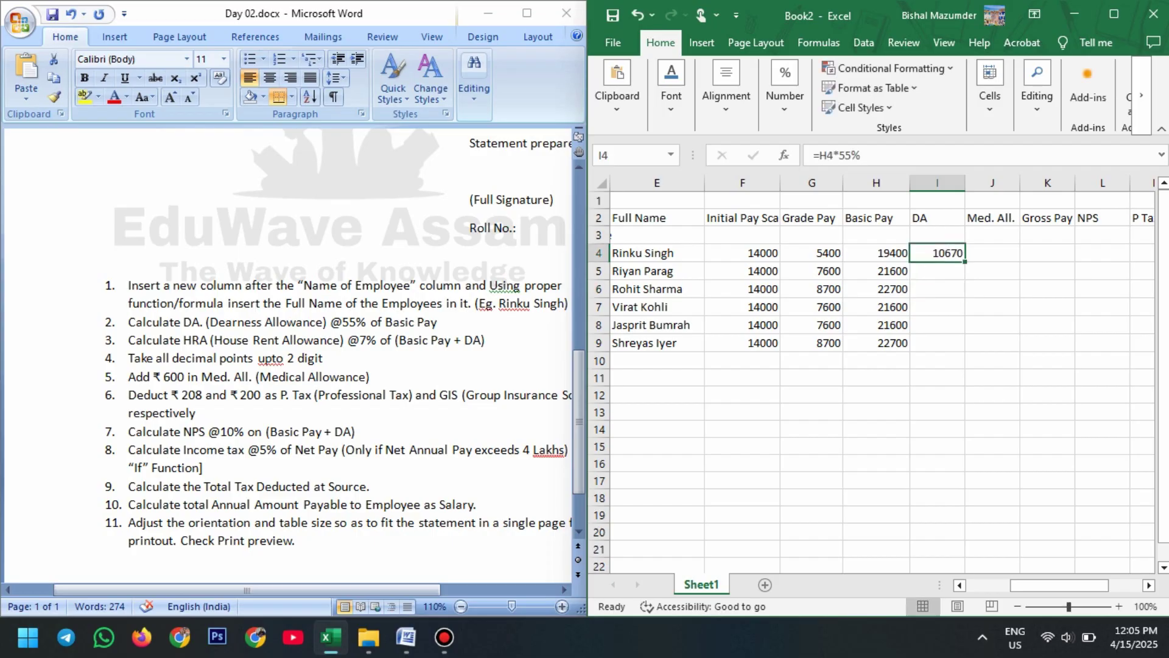
left_click_drag(965, 262, 966, 352)
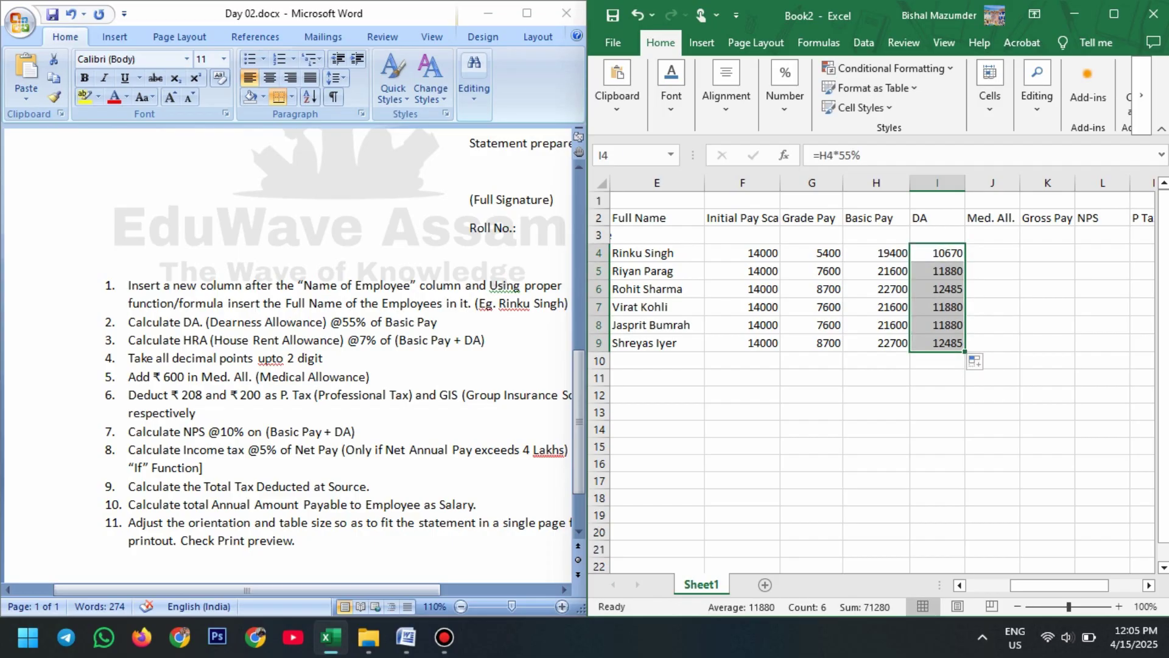
Step: Enter a medical allowance of 600 in J4 and copy it down through J9
scroll(883, 384, "right", 1)
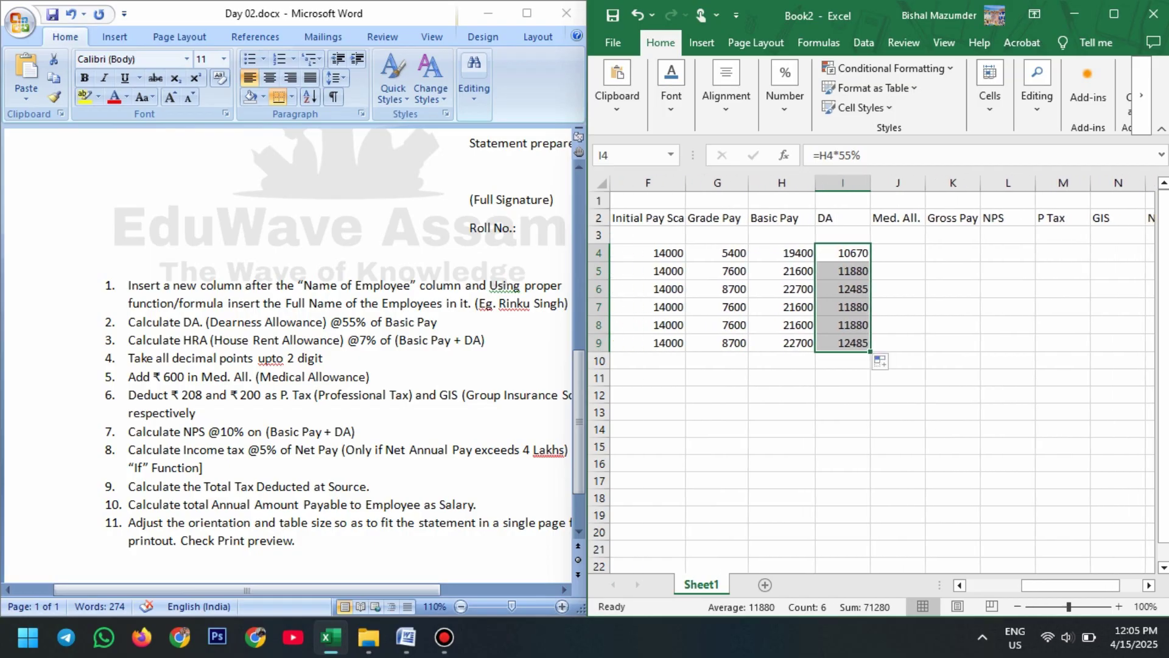
left_click(897, 253)
type("600")
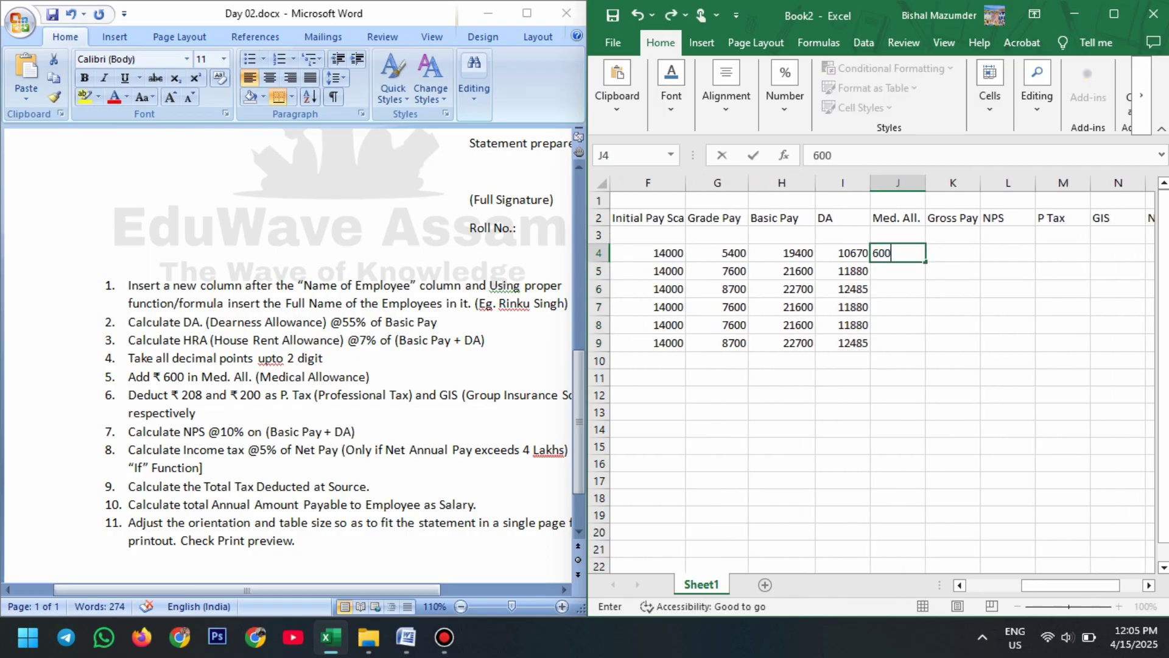
key("Return")
key("Return")
left_click(898, 253)
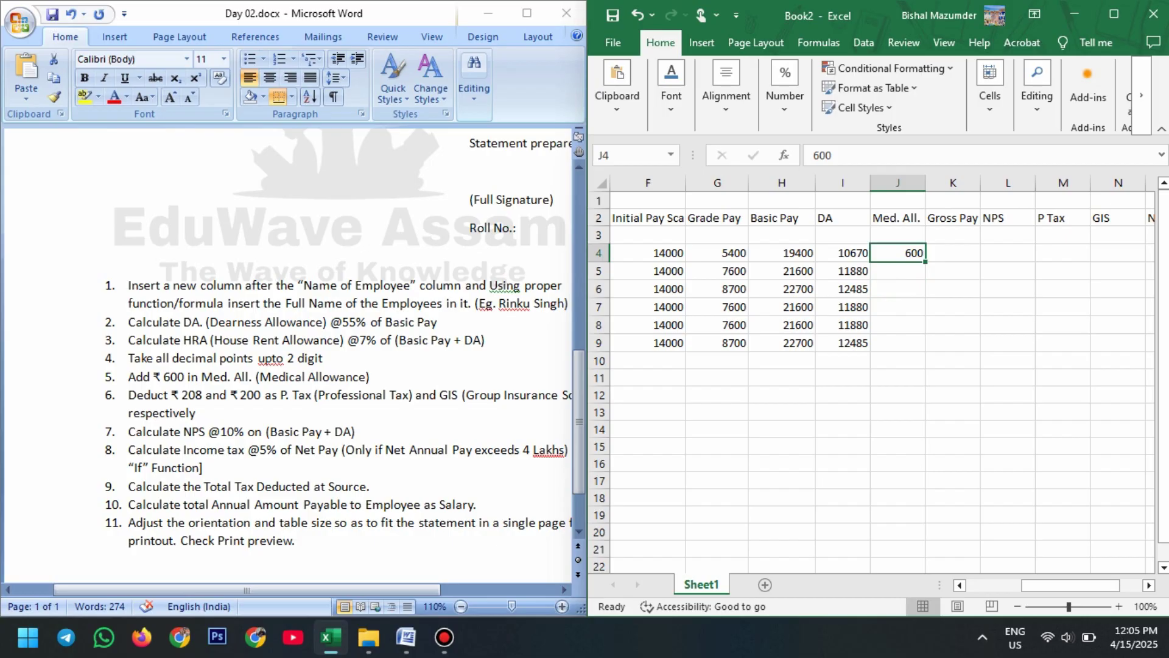
left_click_drag(926, 262, 926, 345)
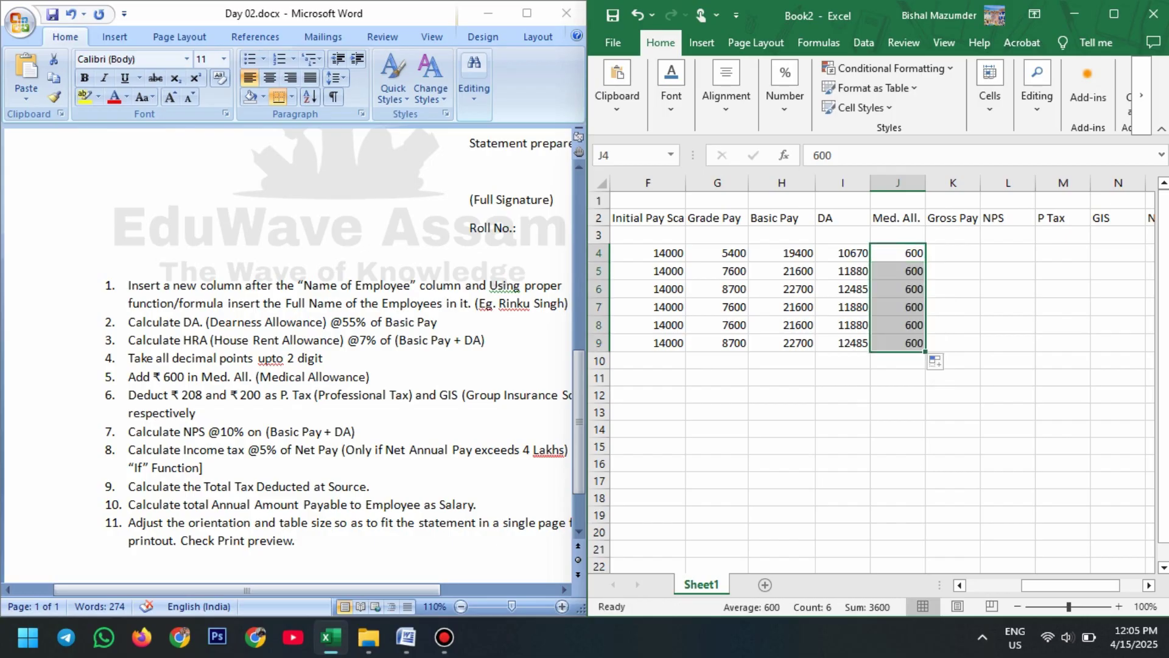
left_click(898, 343)
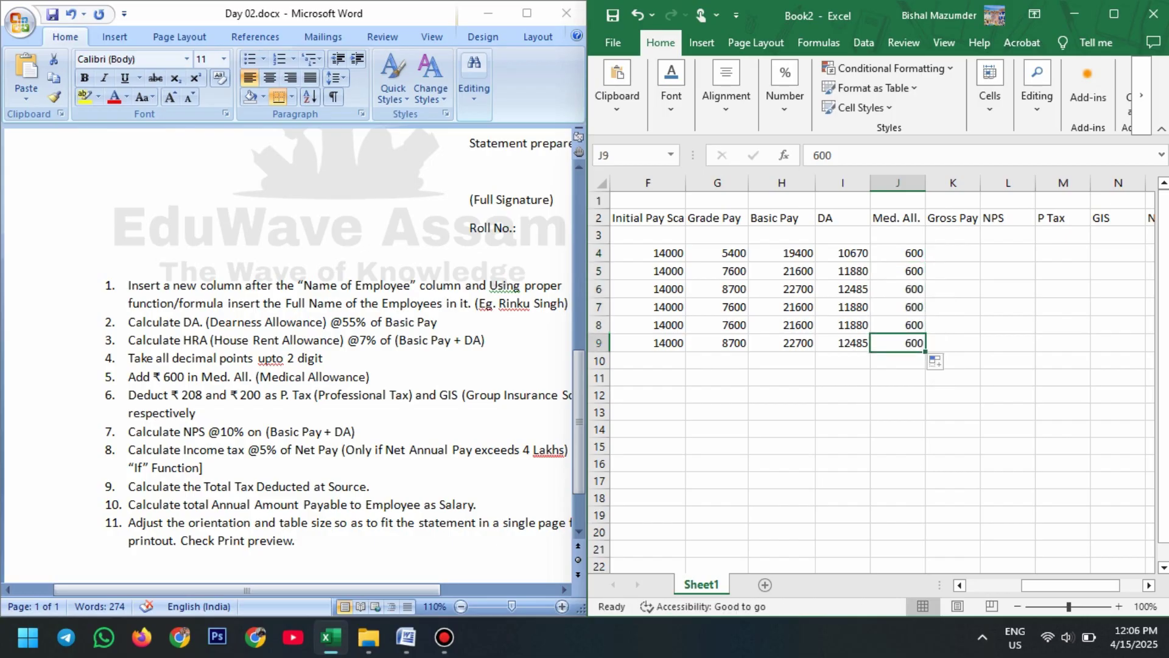
Step: Compare the headings with the Word table, insert a column before Med. All. and head it HRA in J2
left_click(953, 253)
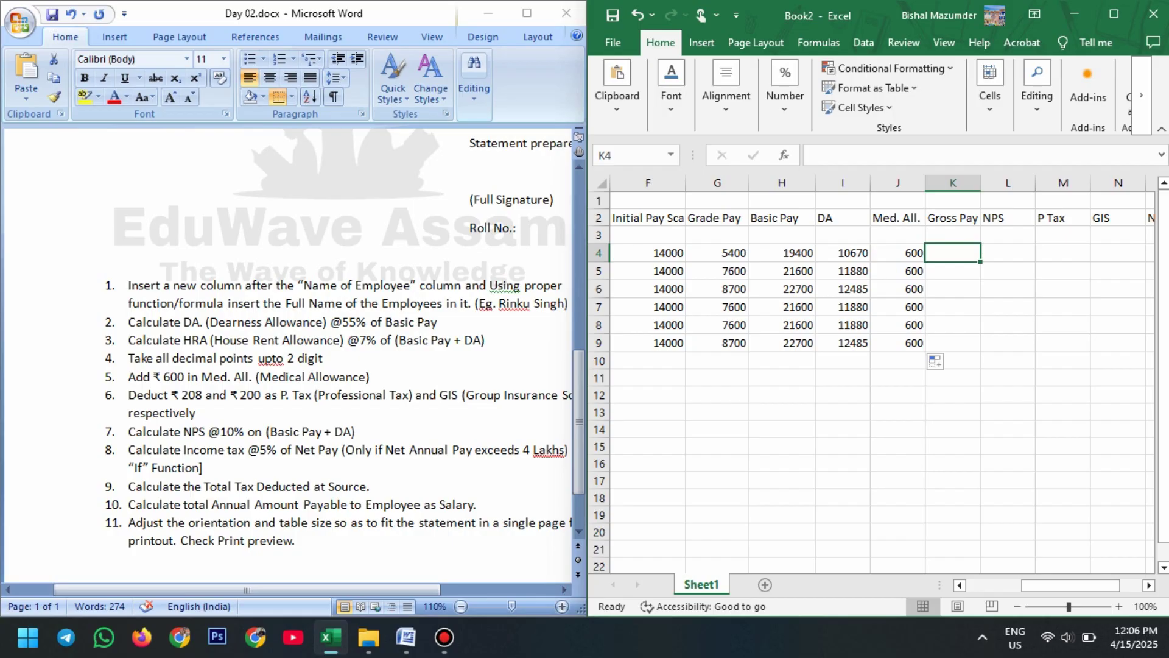
left_click(898, 343)
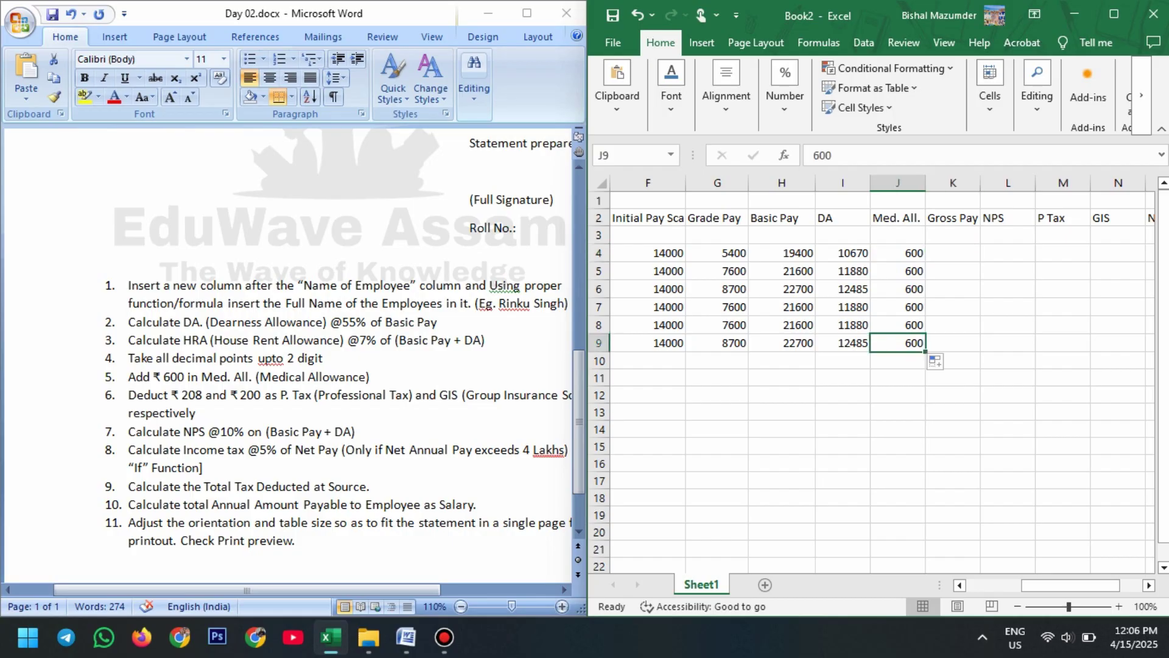
scroll(287, 353, "up", 10)
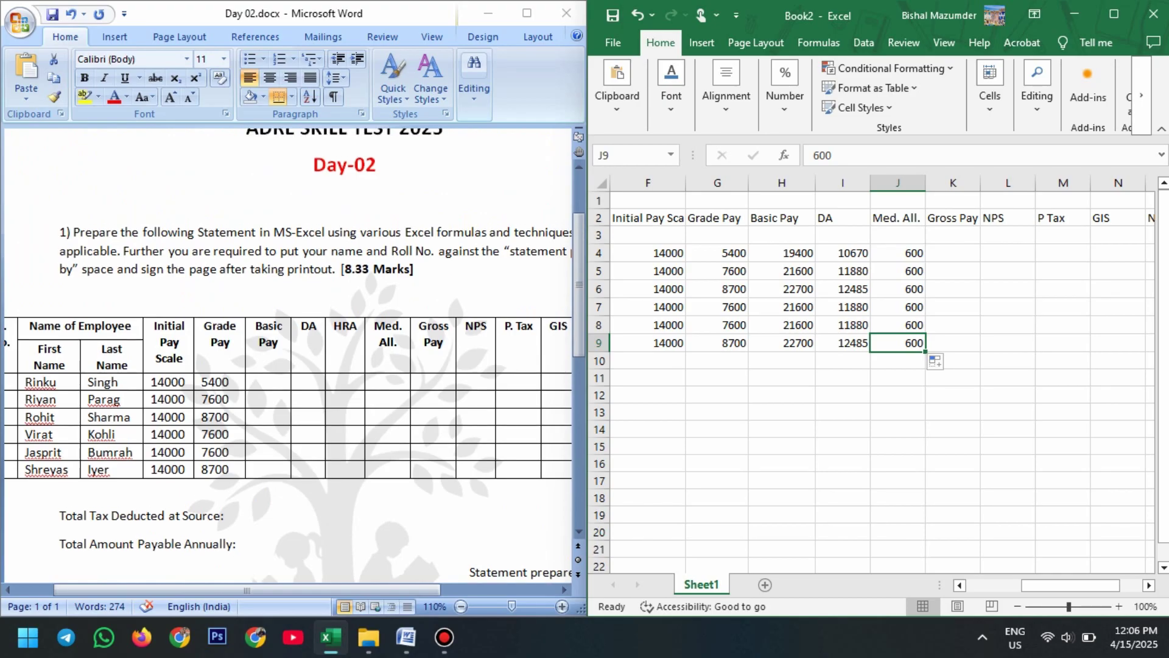
left_click(898, 183)
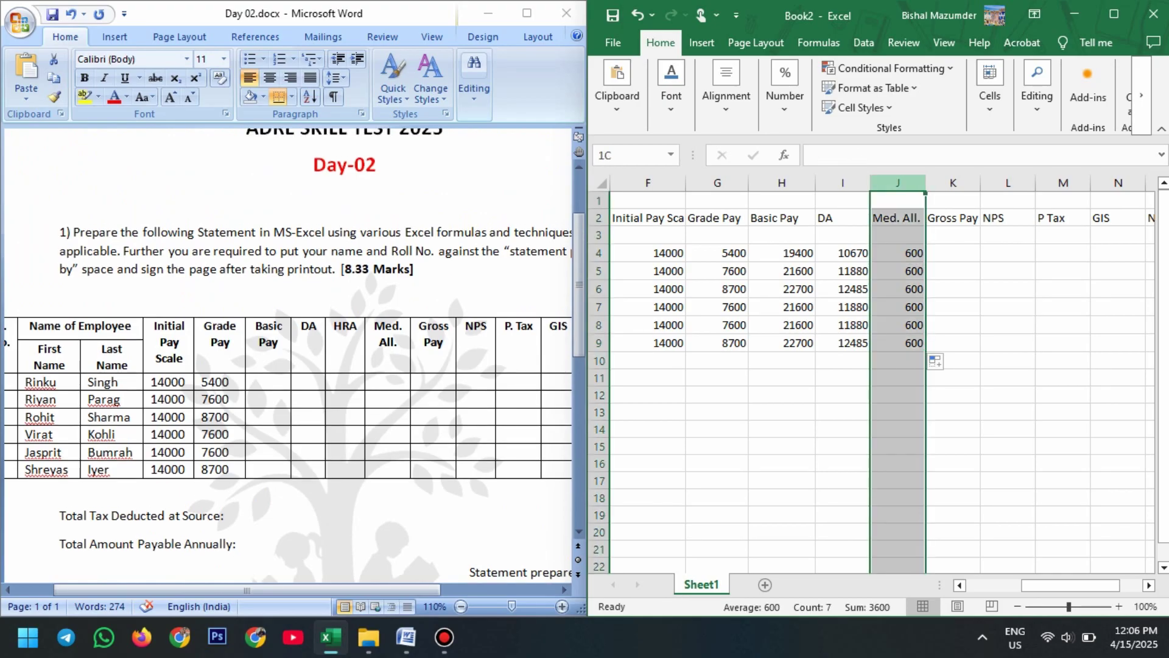
right_click(898, 183)
left_click(936, 334)
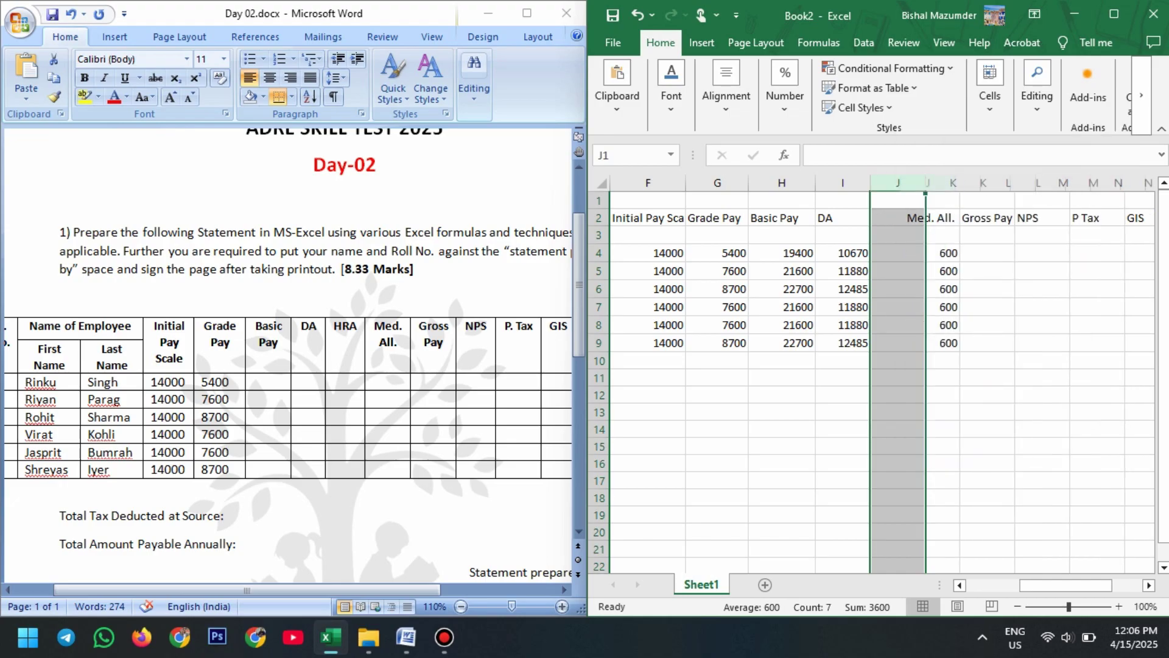
left_click(898, 271)
left_click(898, 218)
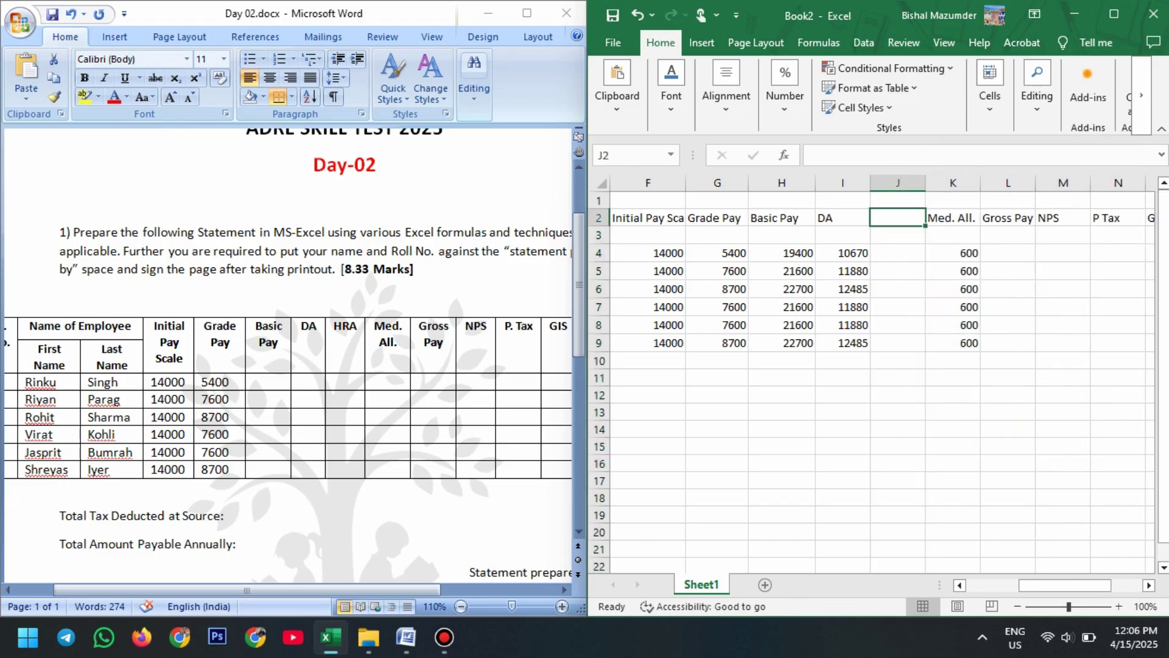
type("HRA")
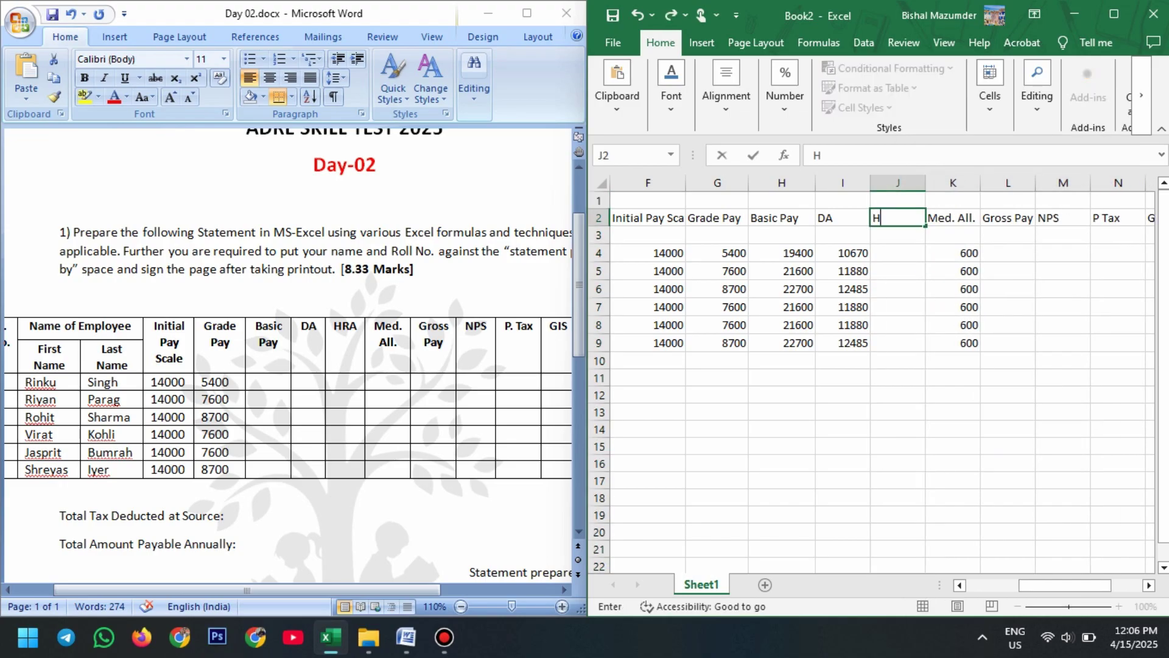
key("Return")
Step: Check the HRA rule in the Word assignment, enter =(H4+I4)*7% in J4 and copy it down through J9
key("Return")
scroll(287, 355, "down", 7)
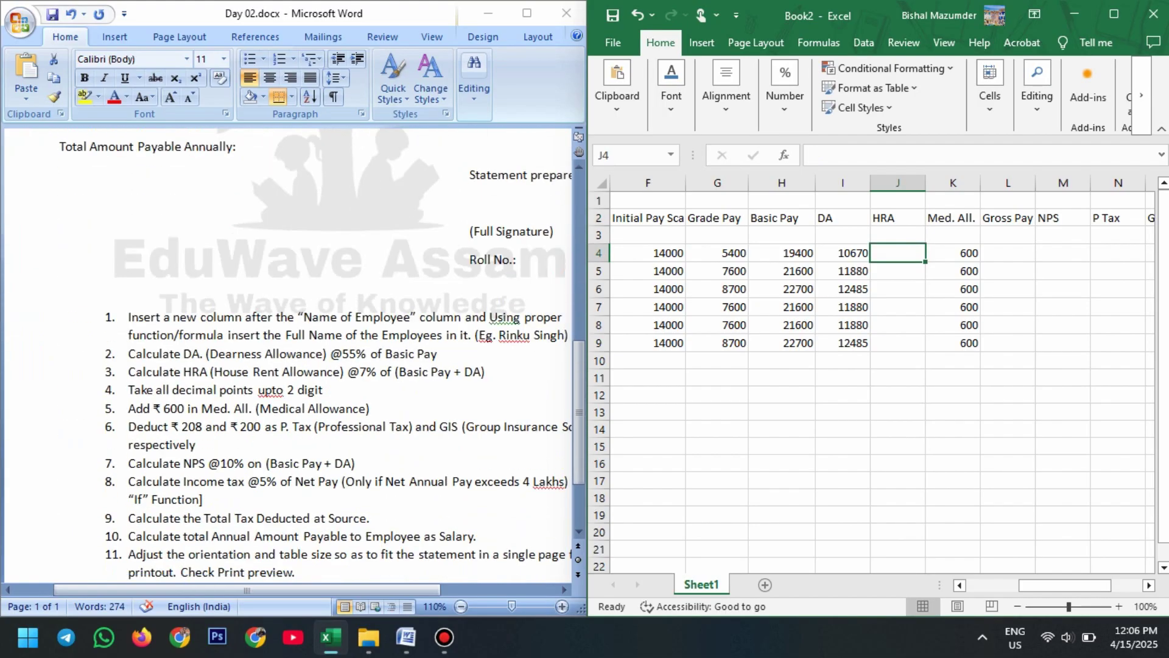
scroll(287, 354, "down", 1)
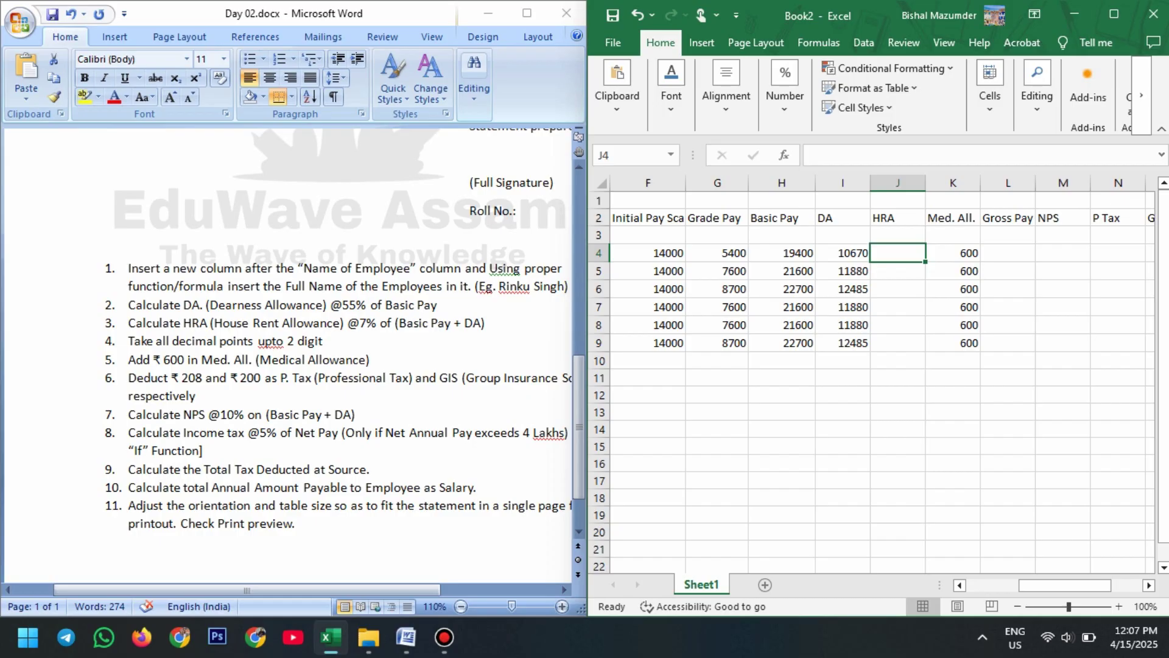
type("=")
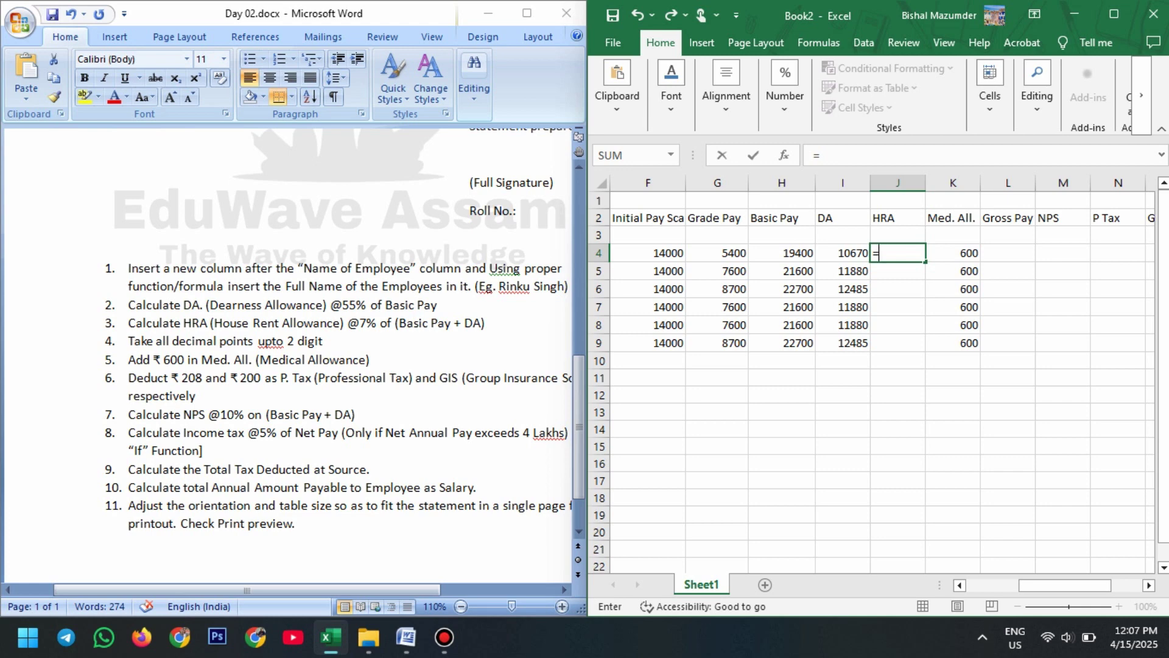
type("(H4")
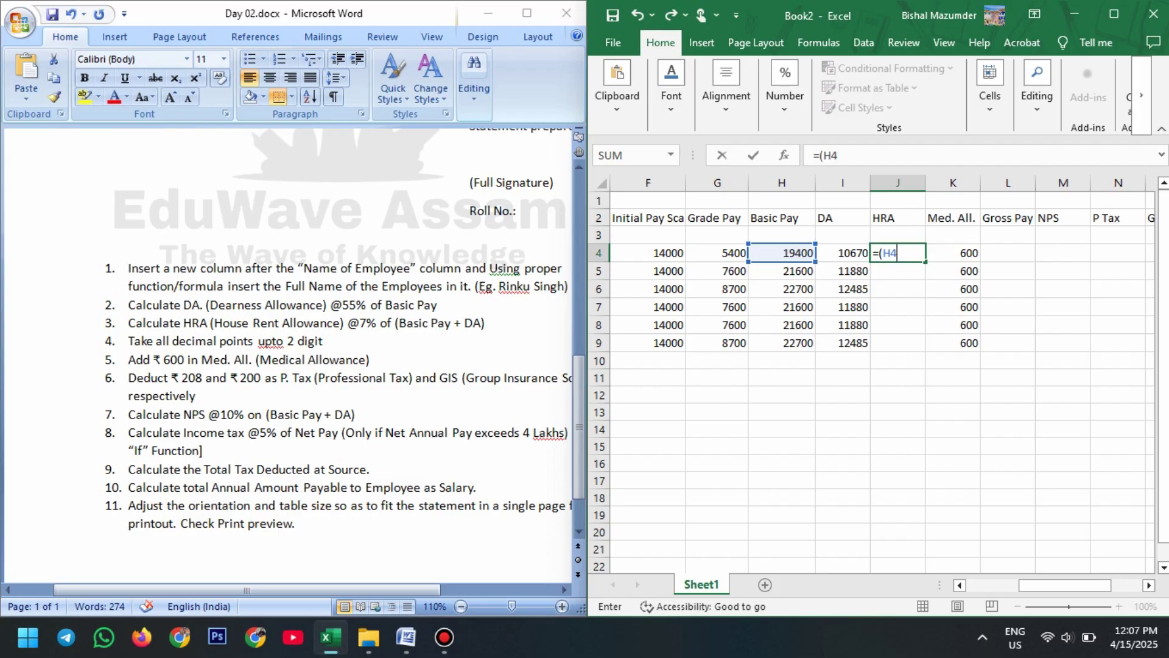
type("+I4")
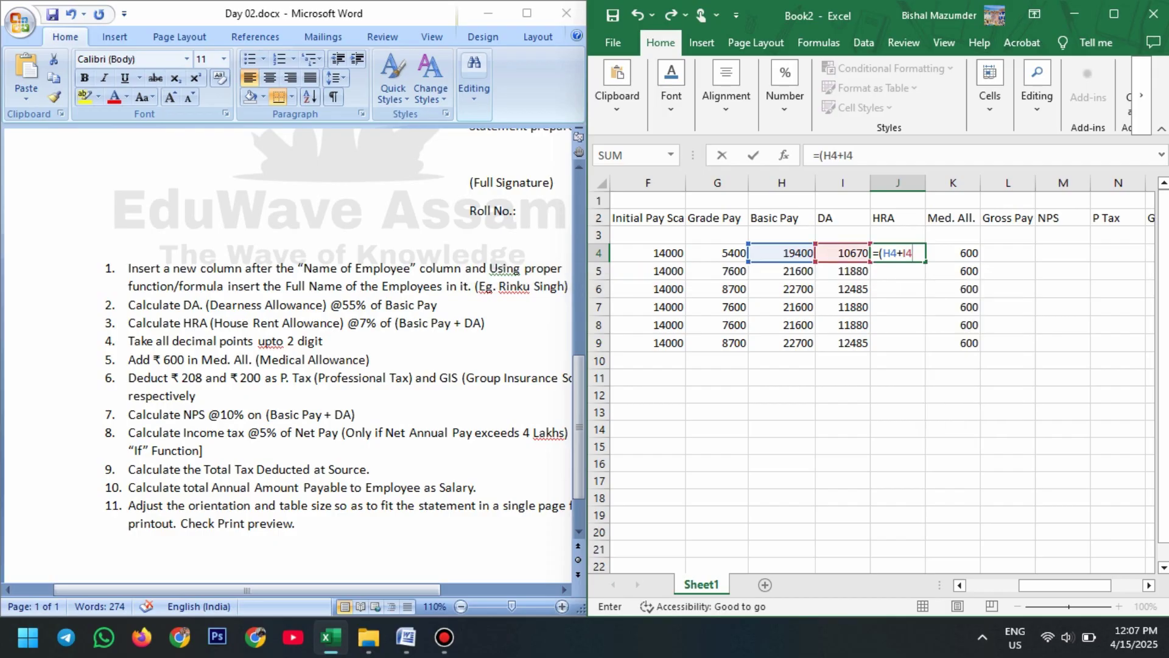
type(")*7%")
key("Return")
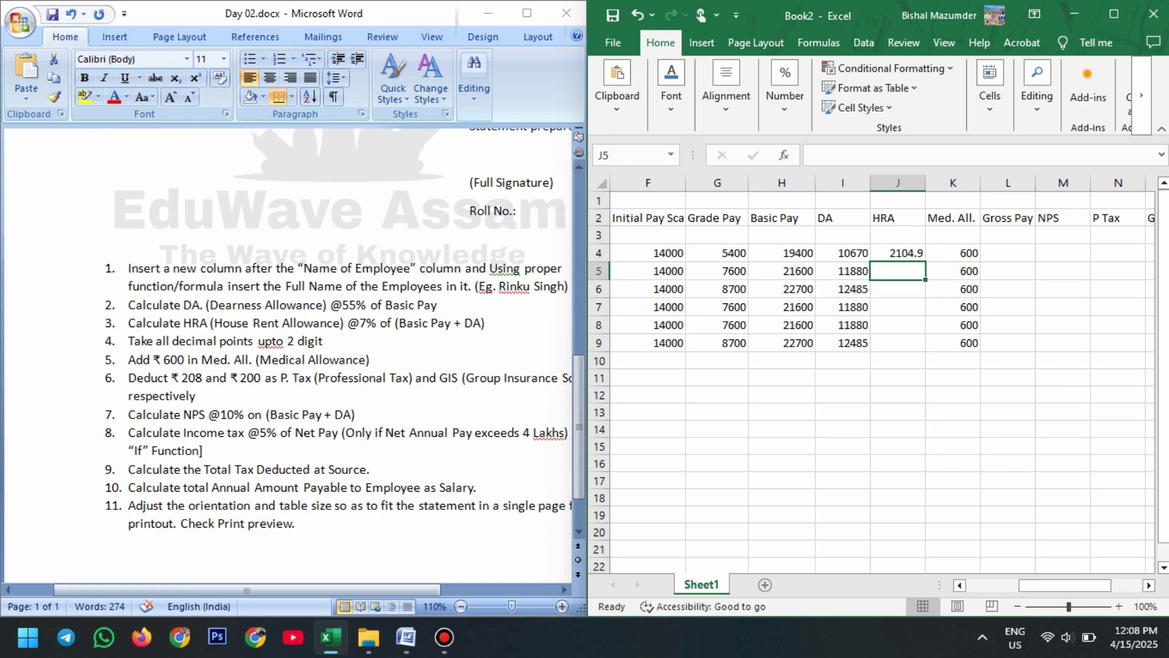
left_click(898, 253)
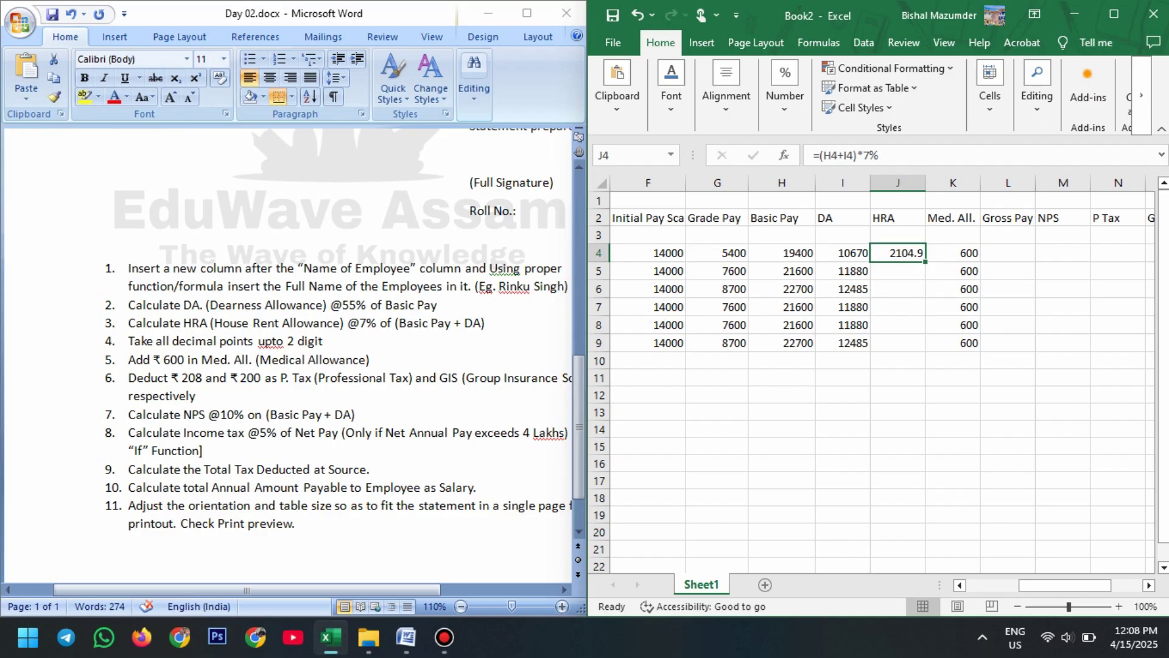
double_click(925, 262)
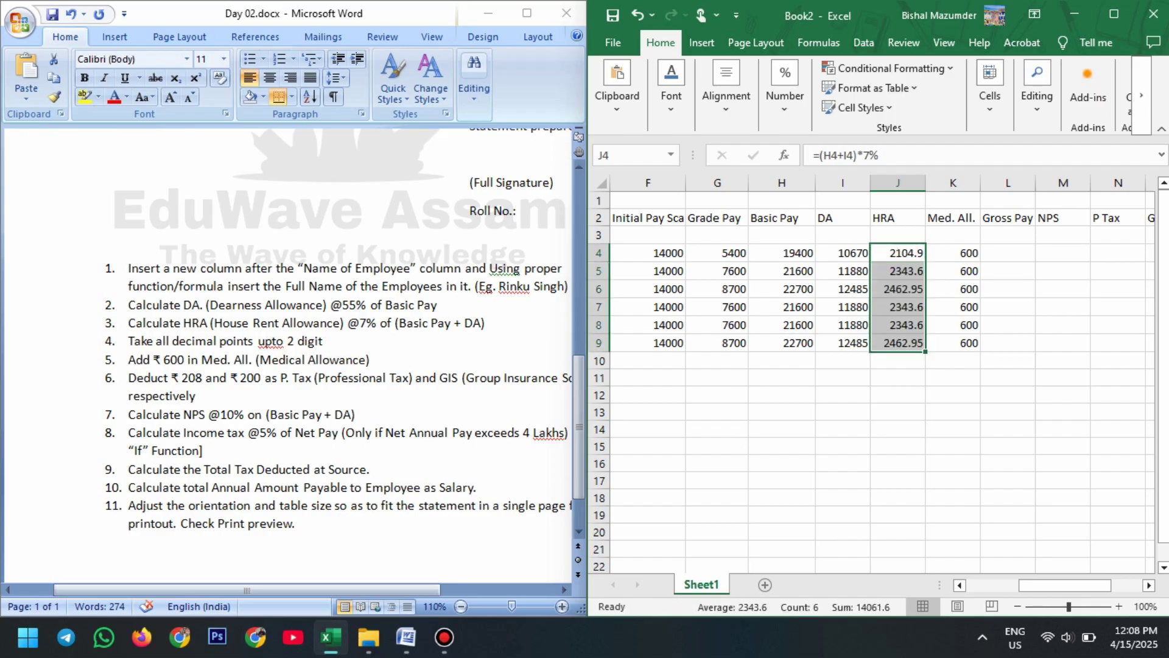
Step: Enter the gross pay formula =SUM(H4:K4) in L4
scroll(877, 377, "right", 1)
left_click(933, 253)
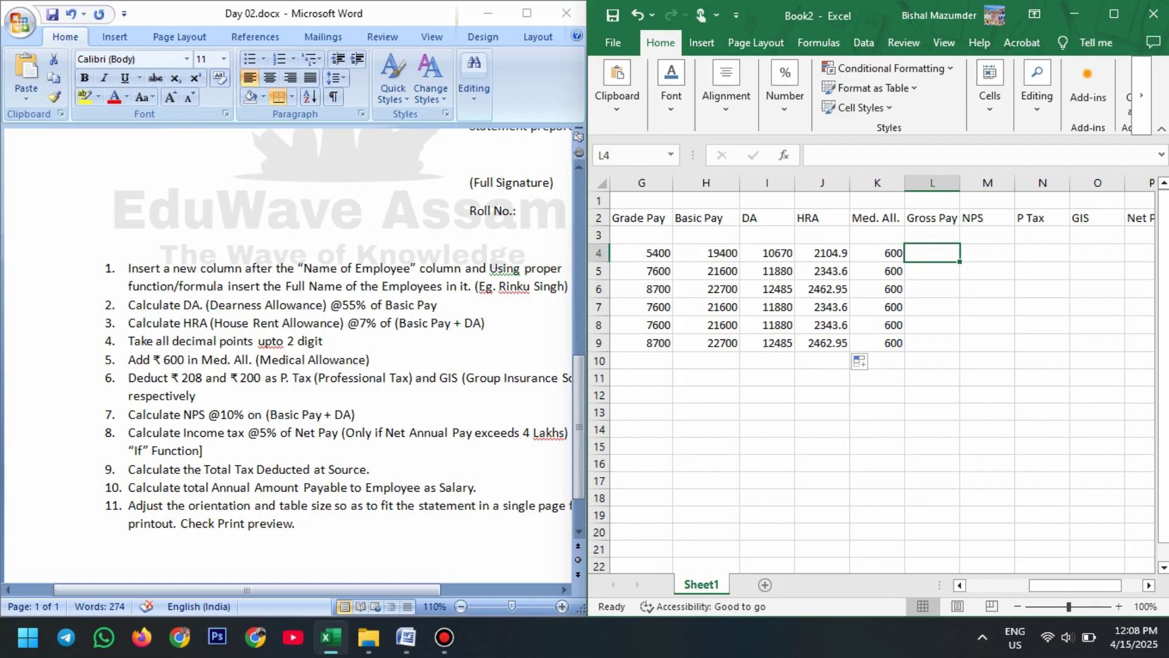
type("=")
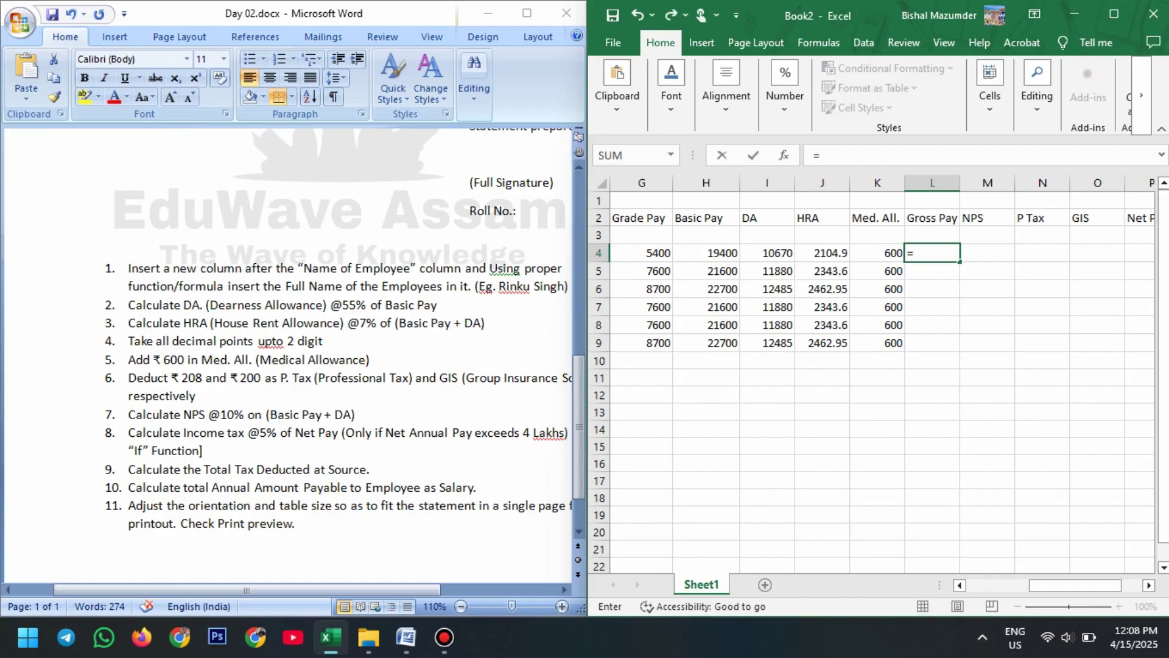
type("su")
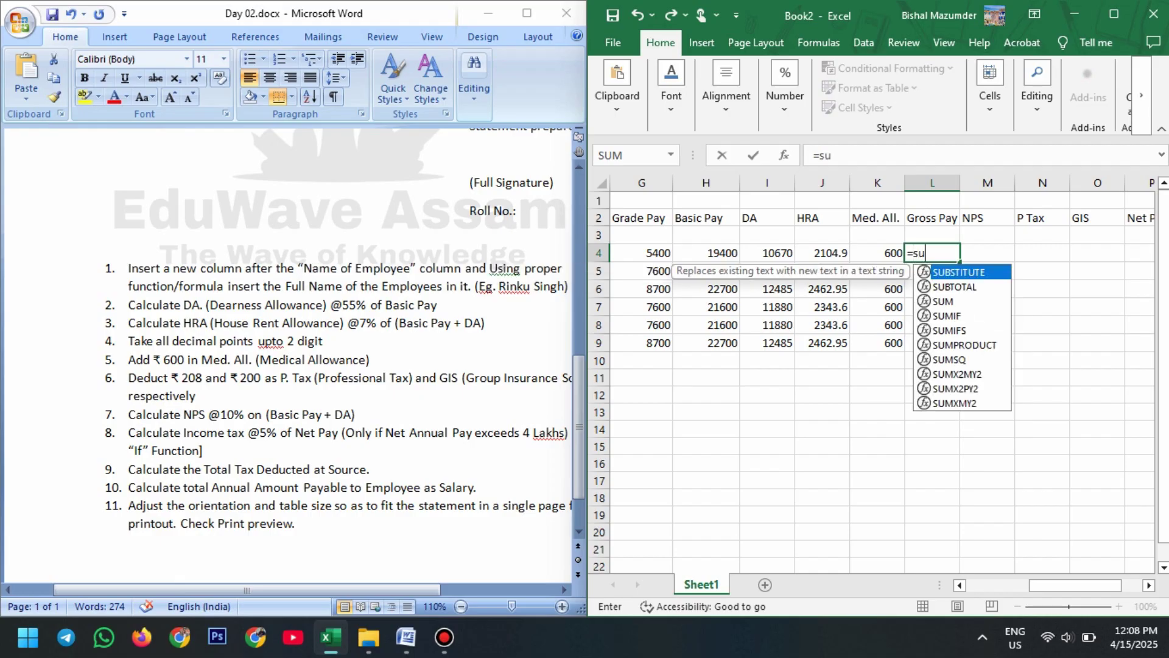
type("m")
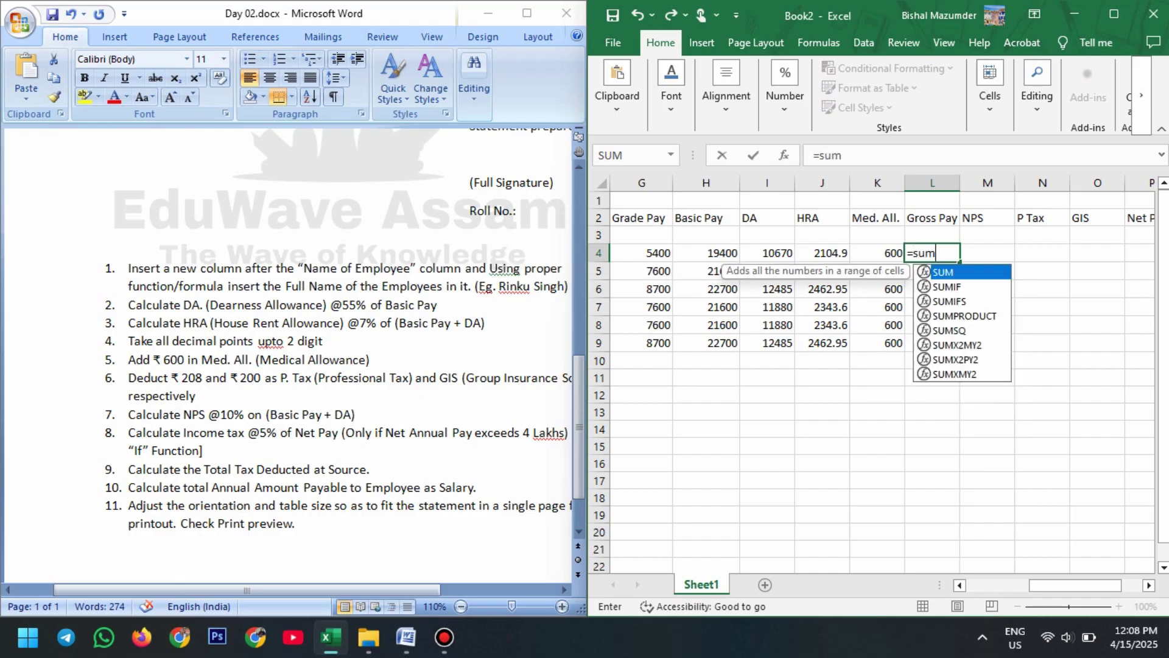
key("Tab")
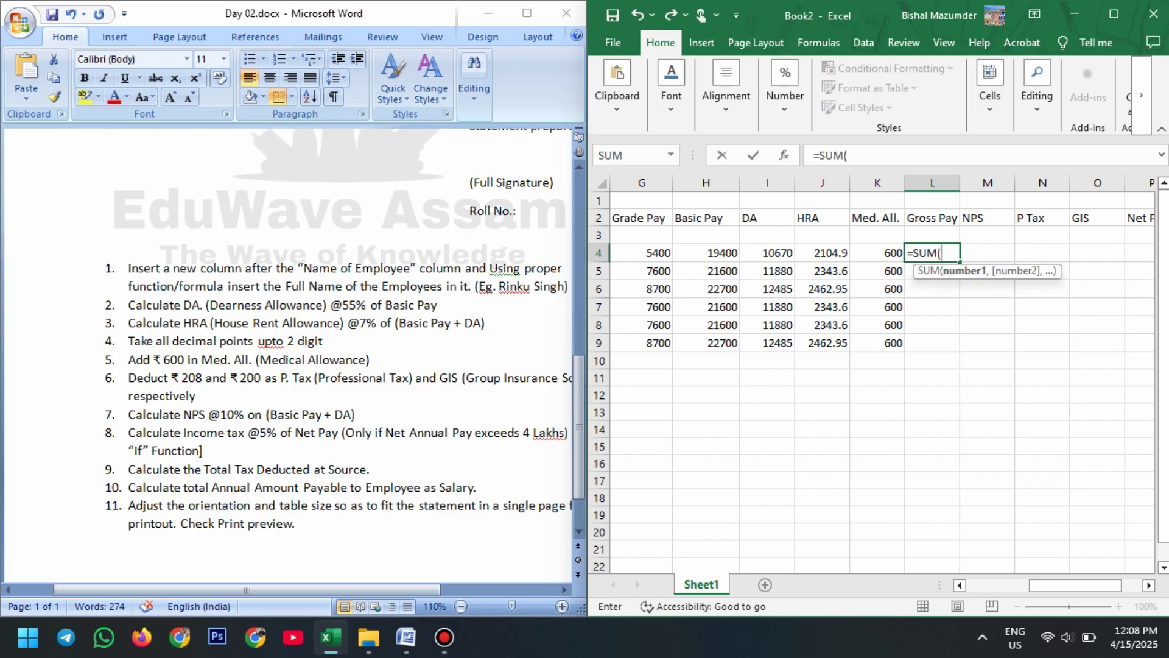
type("H")
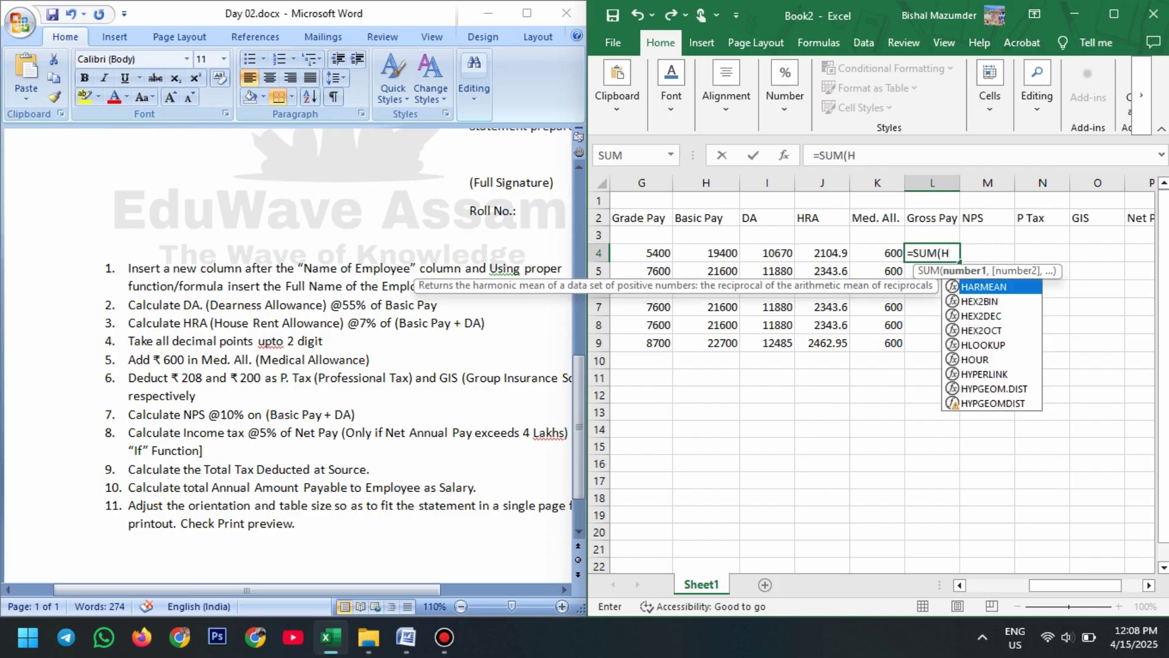
type("$")
key("BackSpace")
type("4")
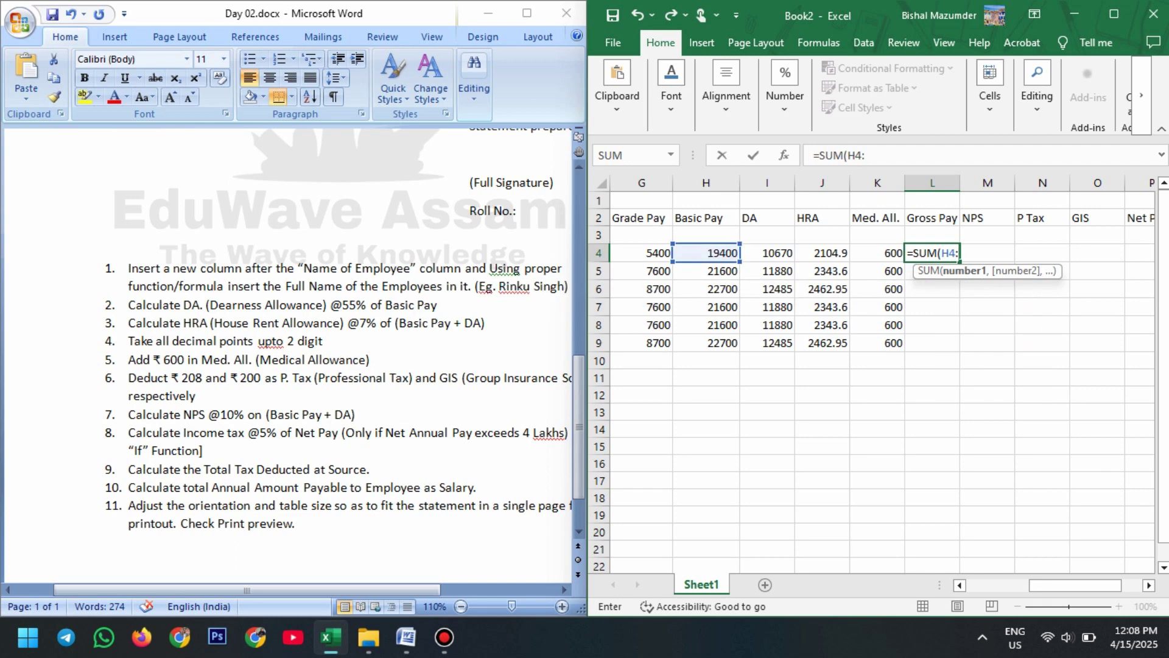
type(":K4)")
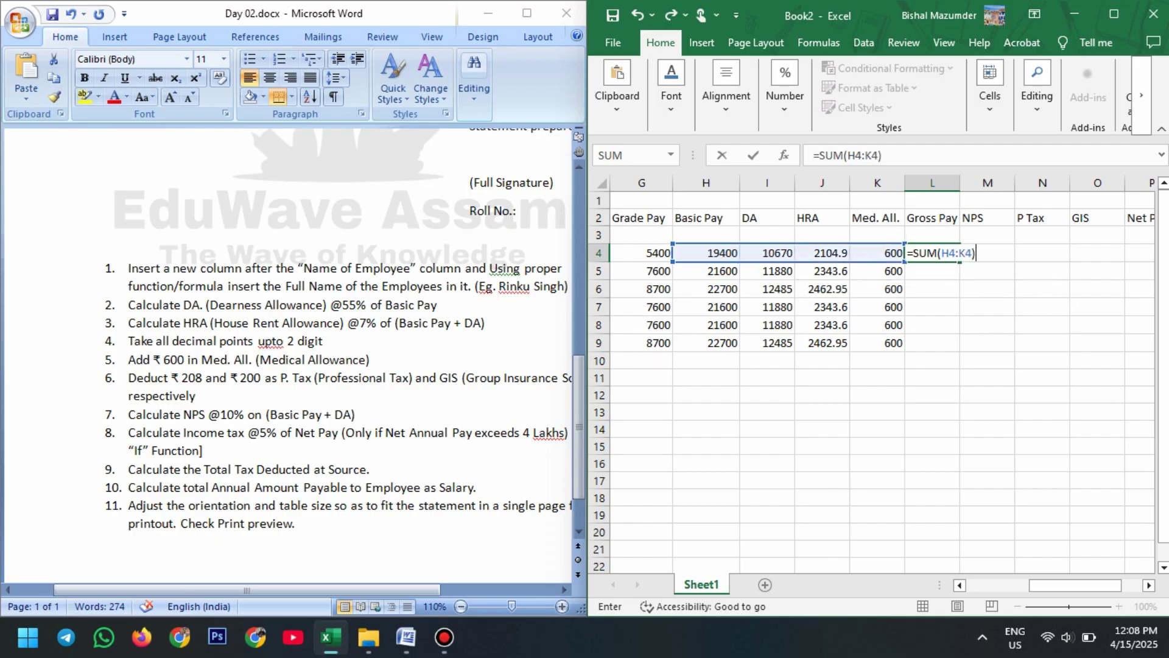
key("Return")
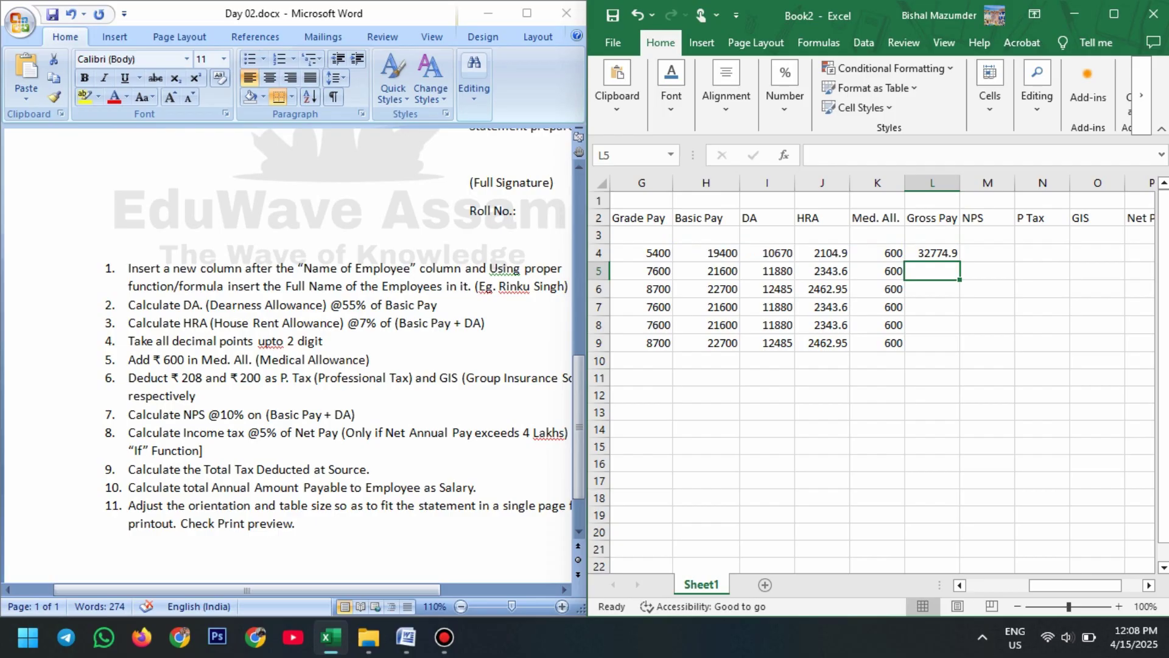
Step: Copy the gross pay formula from L4 down through L9 and check it in the last row
key("Up")
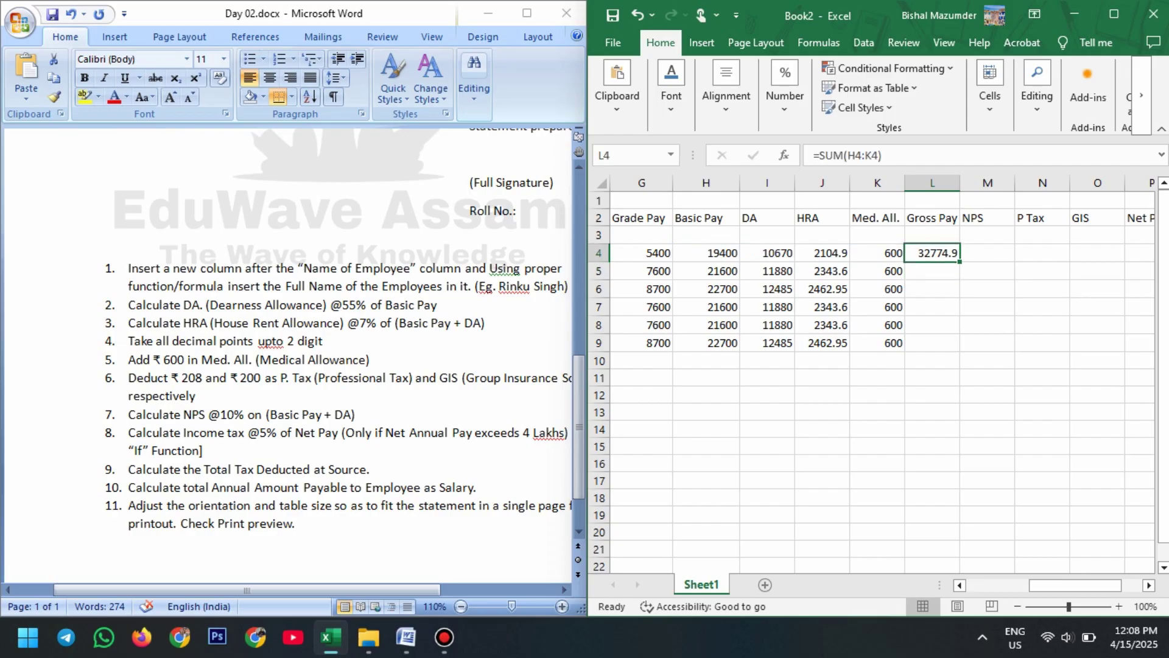
left_click_drag(960, 261, 960, 352)
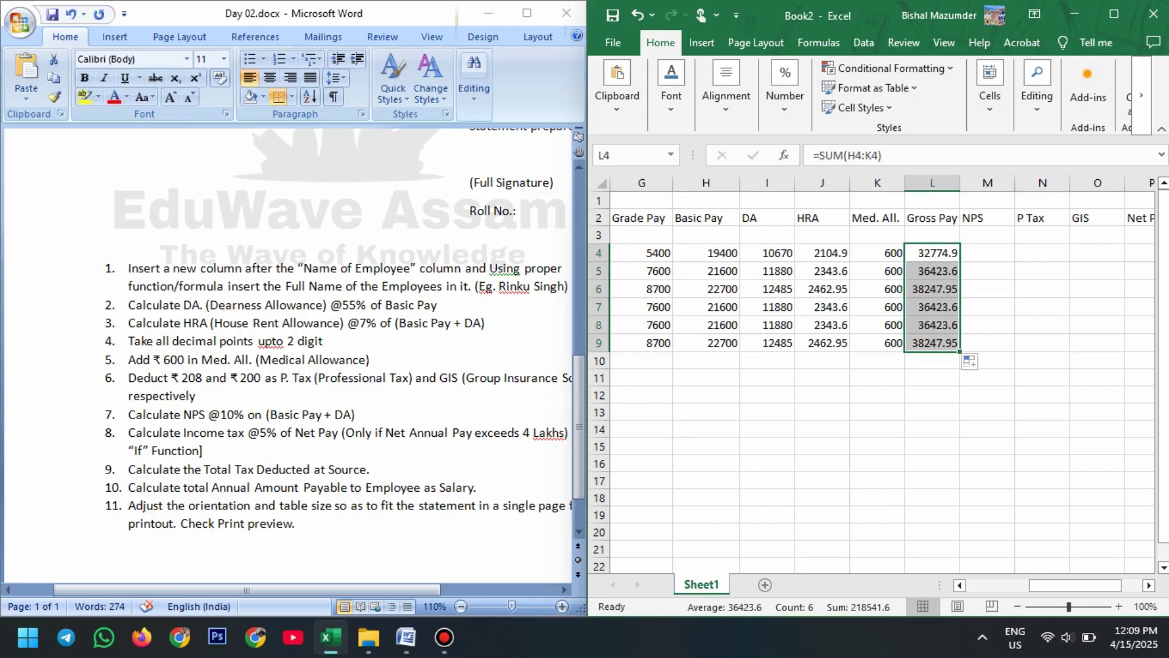
left_click(987, 307)
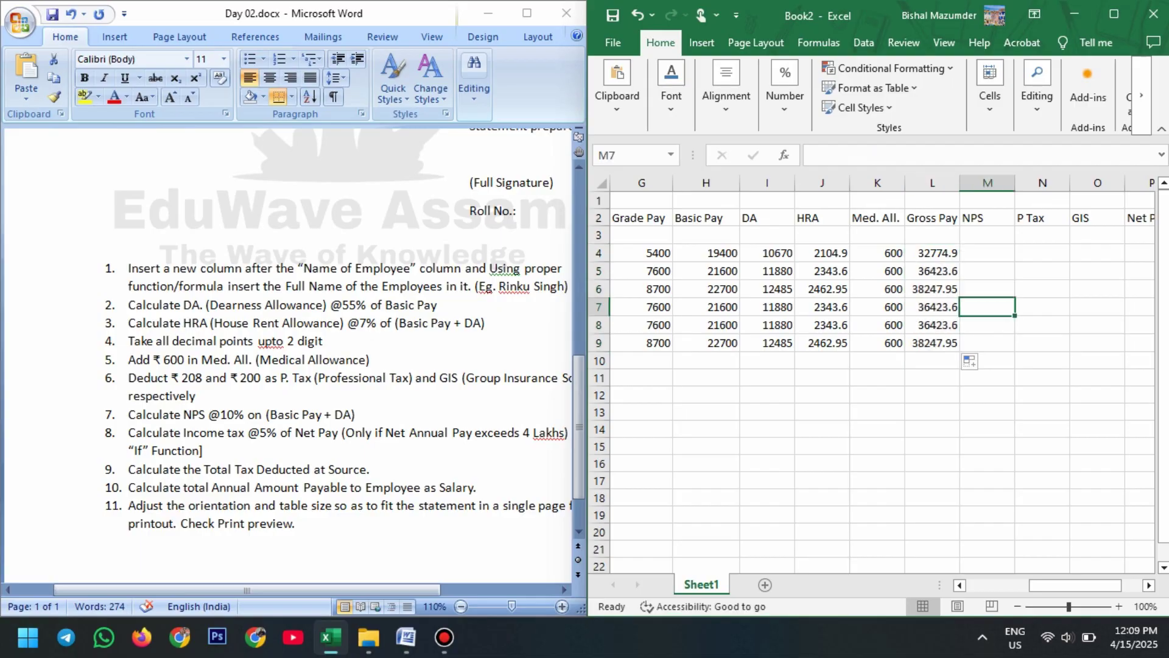
left_click(933, 343)
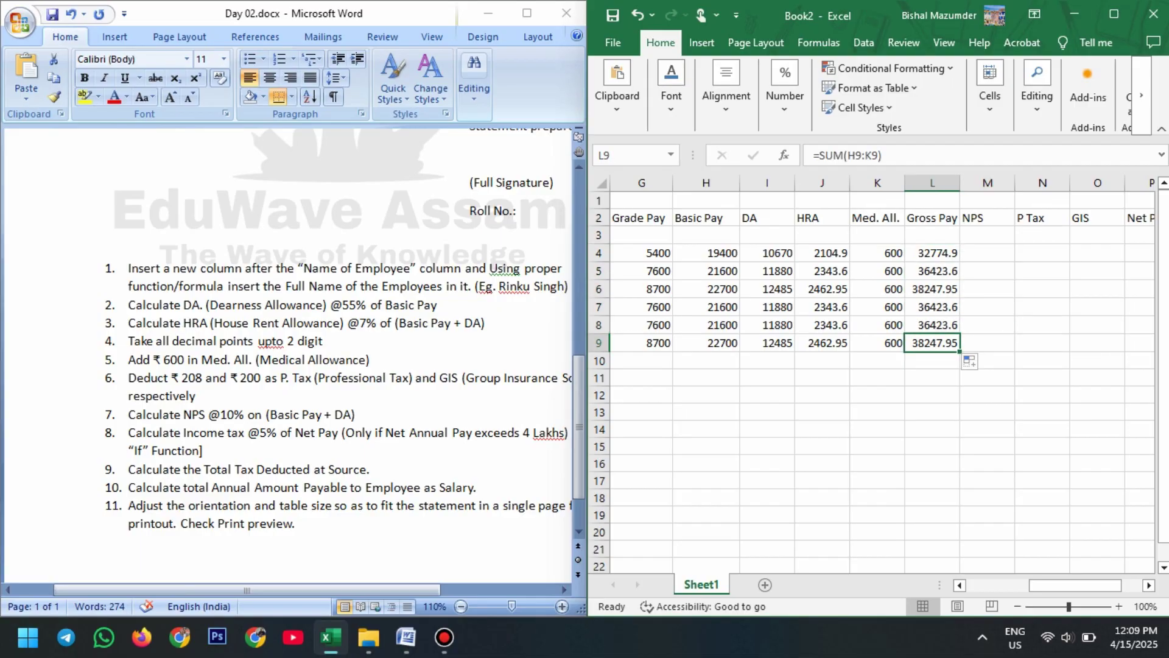
Step: Widen the Gross Pay column slightly and format L4:L9 to two decimal places
left_click_drag(961, 183, 965, 182)
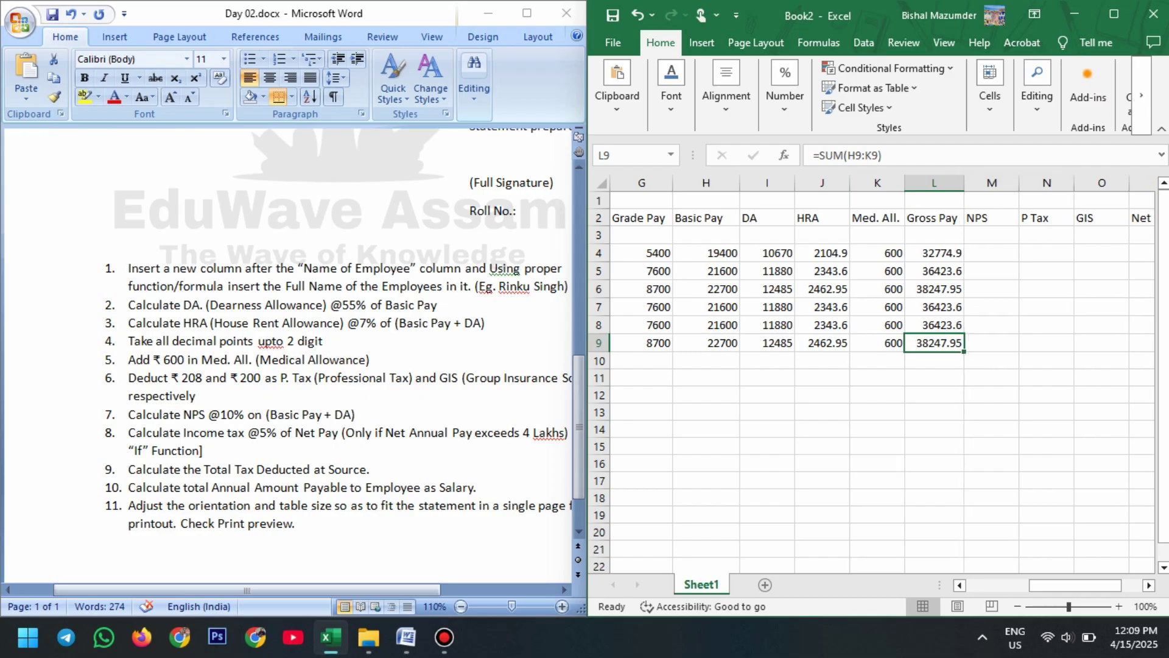
left_click_drag(932, 343, 933, 252)
left_click(785, 92)
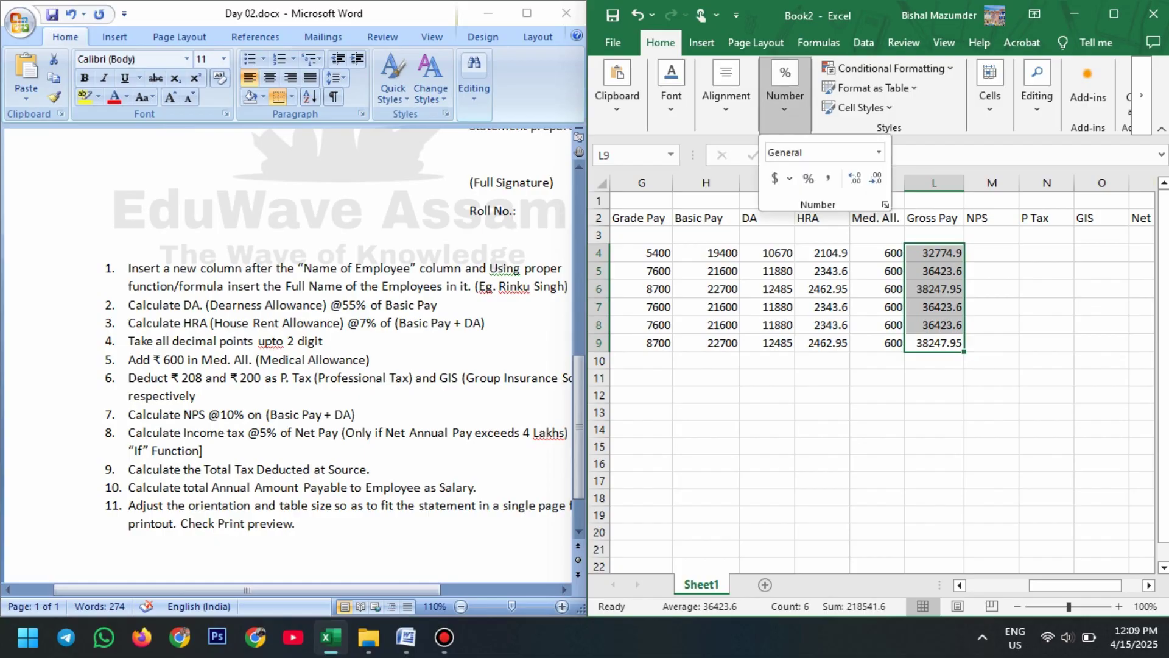
left_click(855, 179)
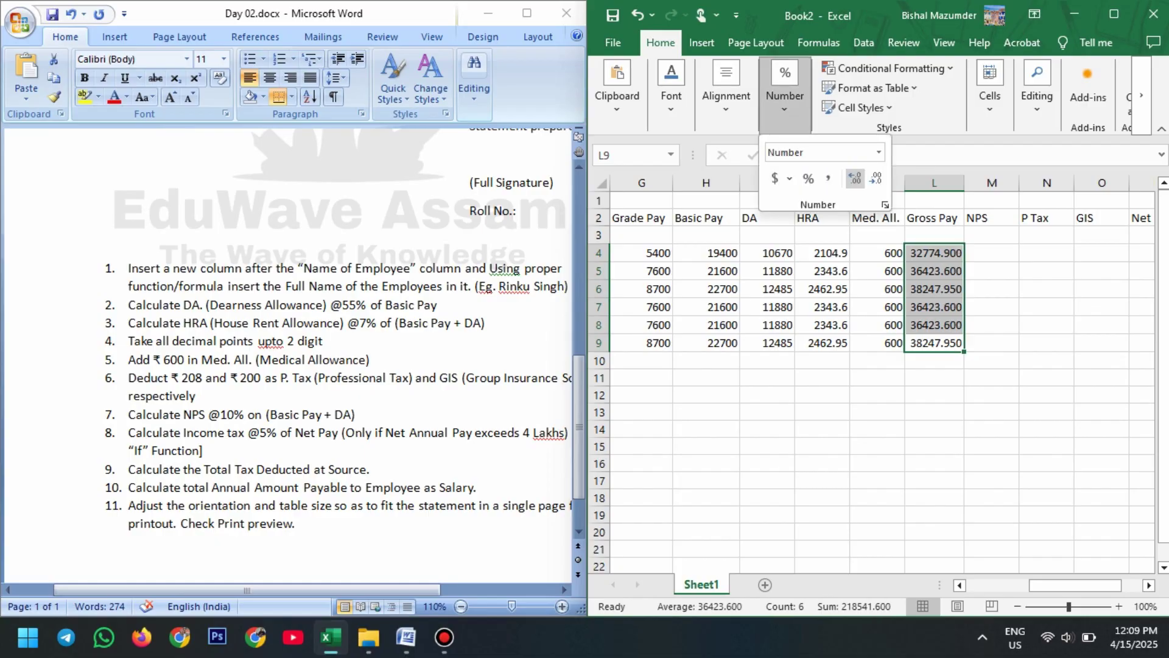
left_click(876, 179)
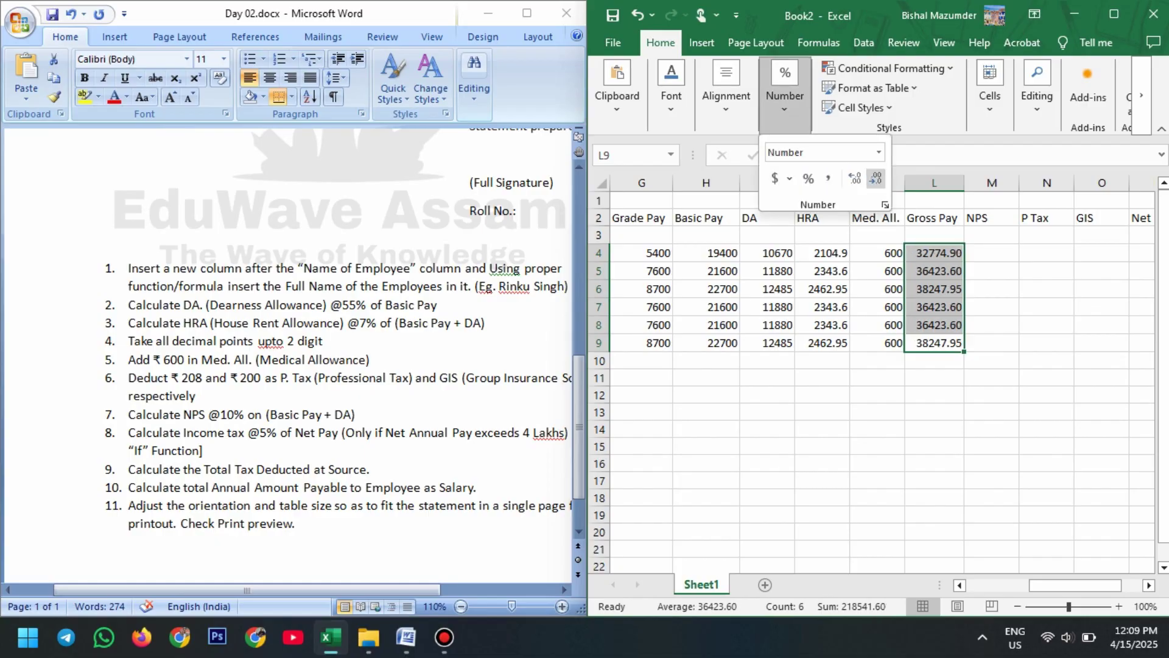
Step: Format the HRA values in J4:J9 to two decimal places
left_click(822, 252)
left_click(822, 253)
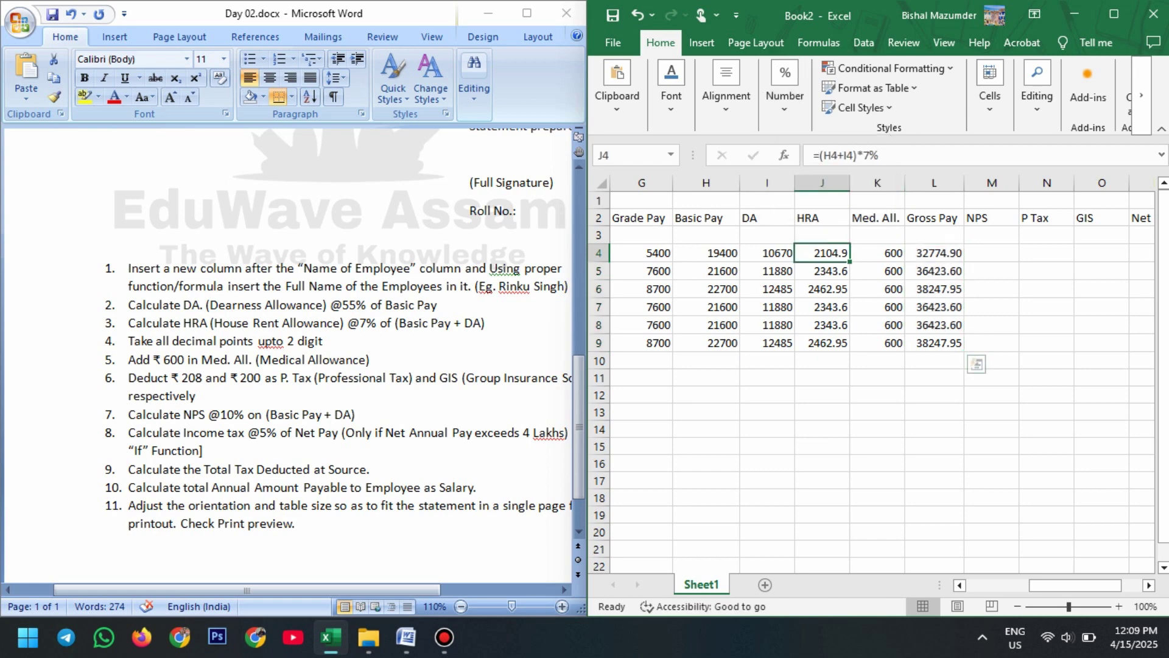
left_click_drag(822, 253, 823, 325)
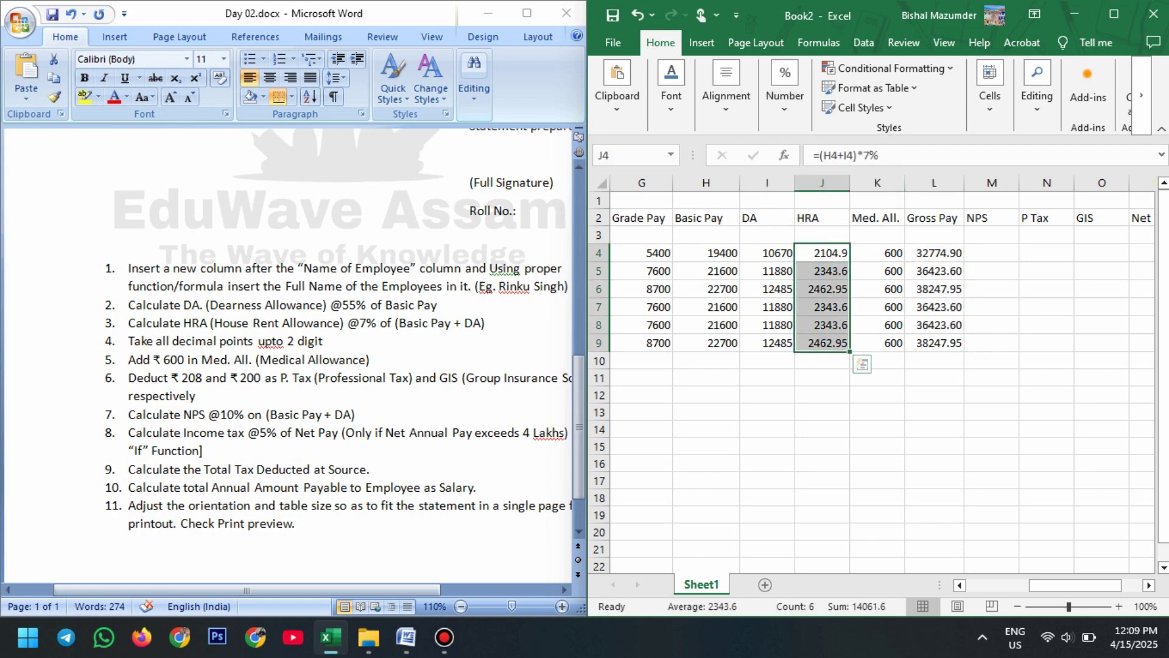
left_click(785, 85)
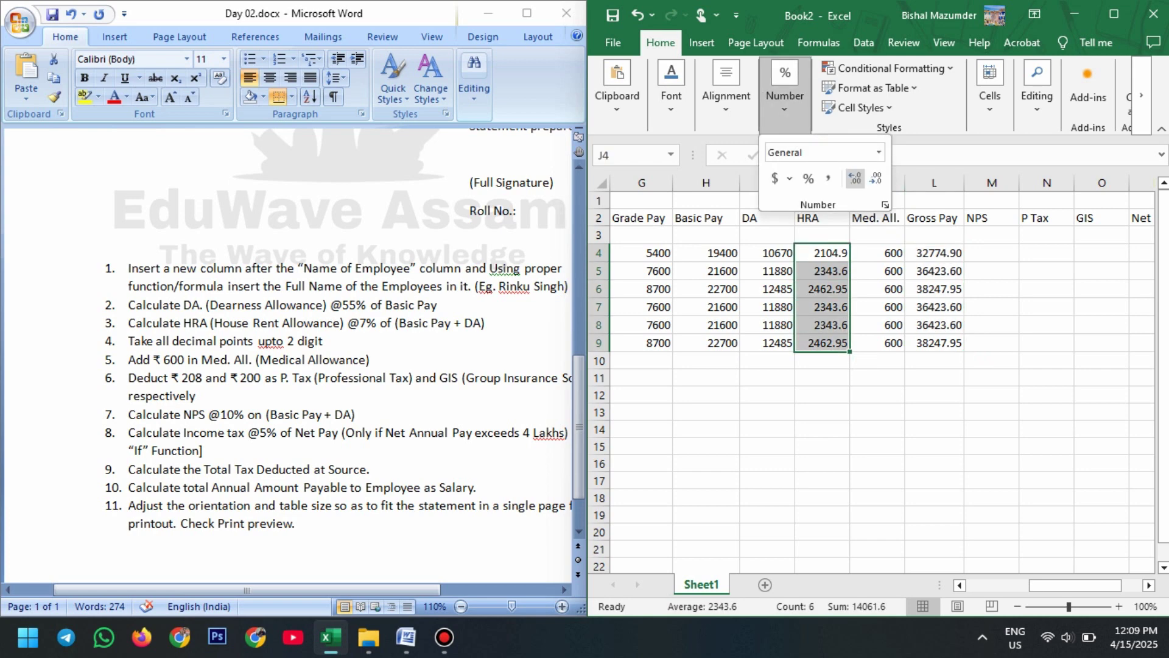
left_click(856, 178)
left_click(935, 324)
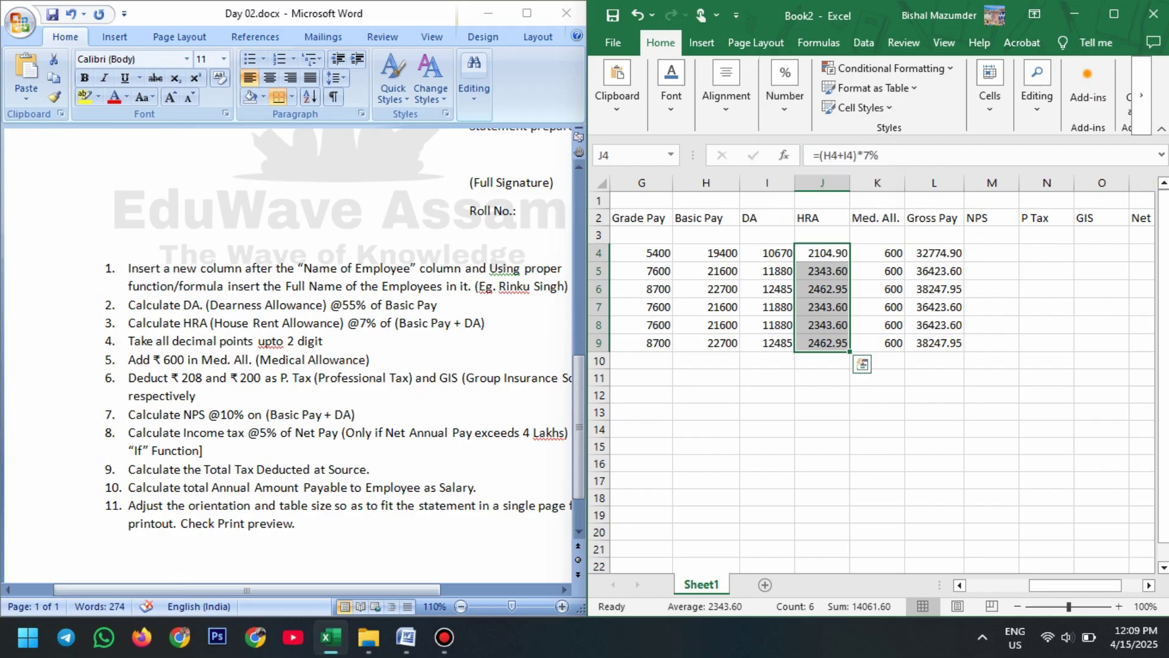
left_click(934, 324)
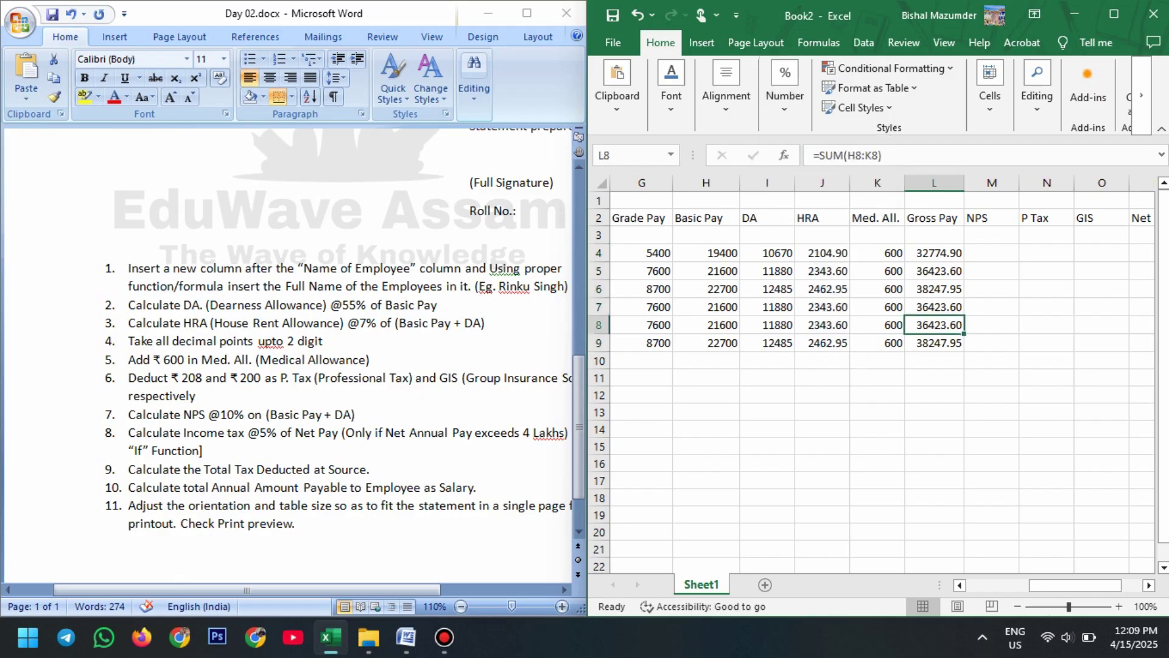
Step: Enter 10%* in M4 as the start of the NPS calculation
left_click(991, 253)
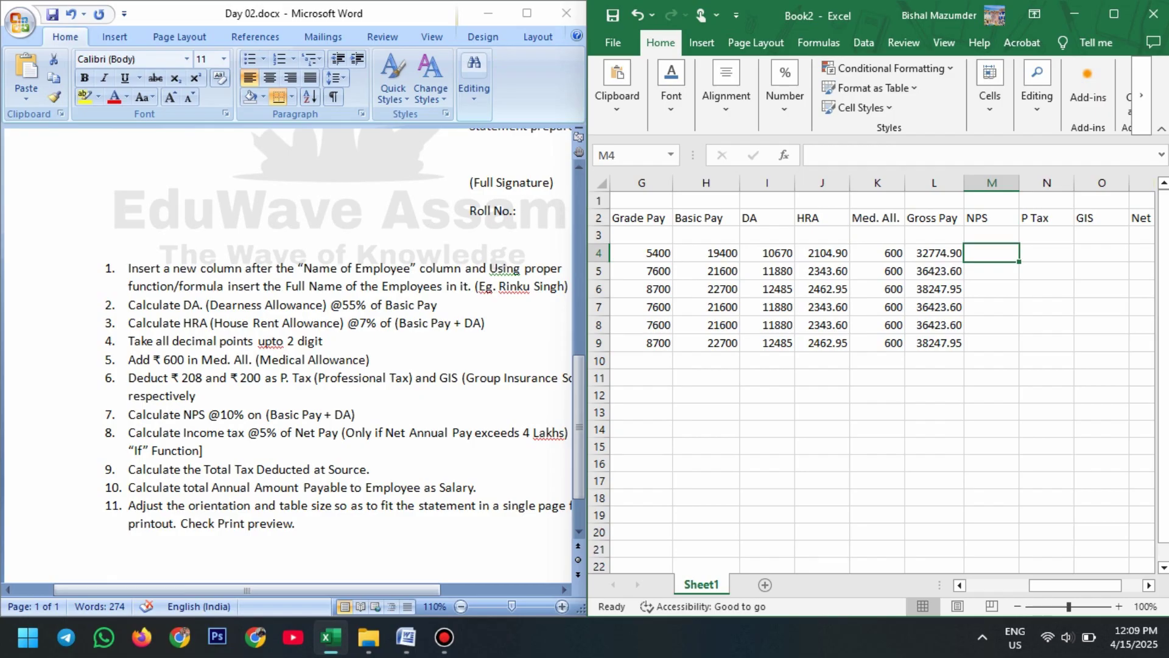
type("10")
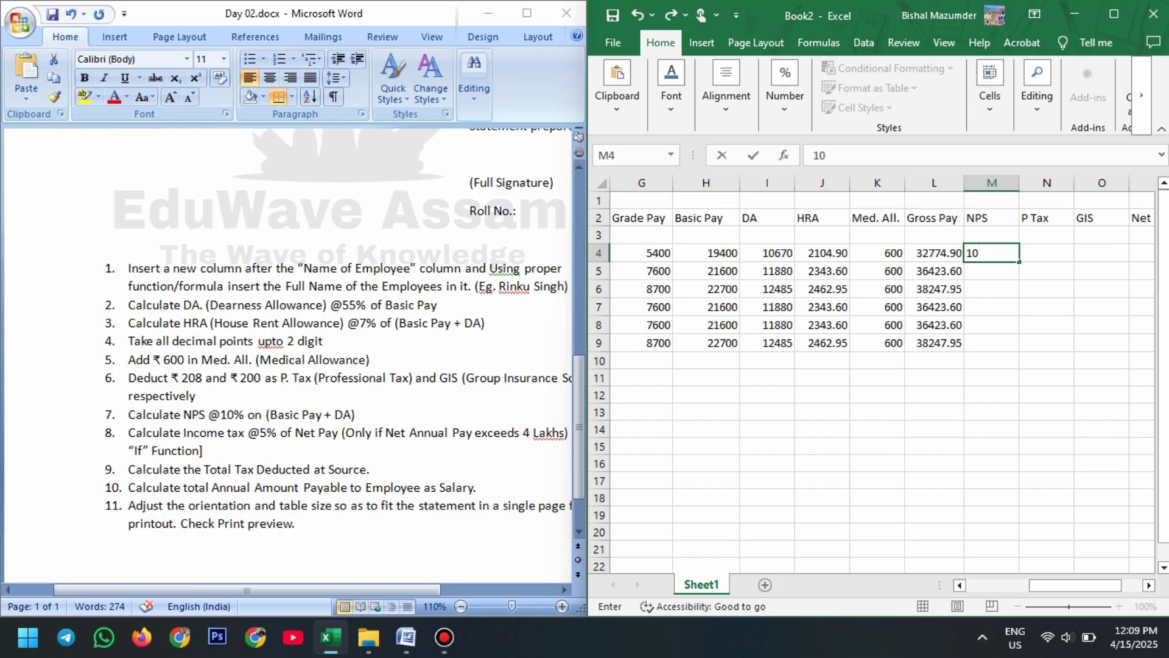
type("%*")
key("Left")
key("Left")
key("Left")
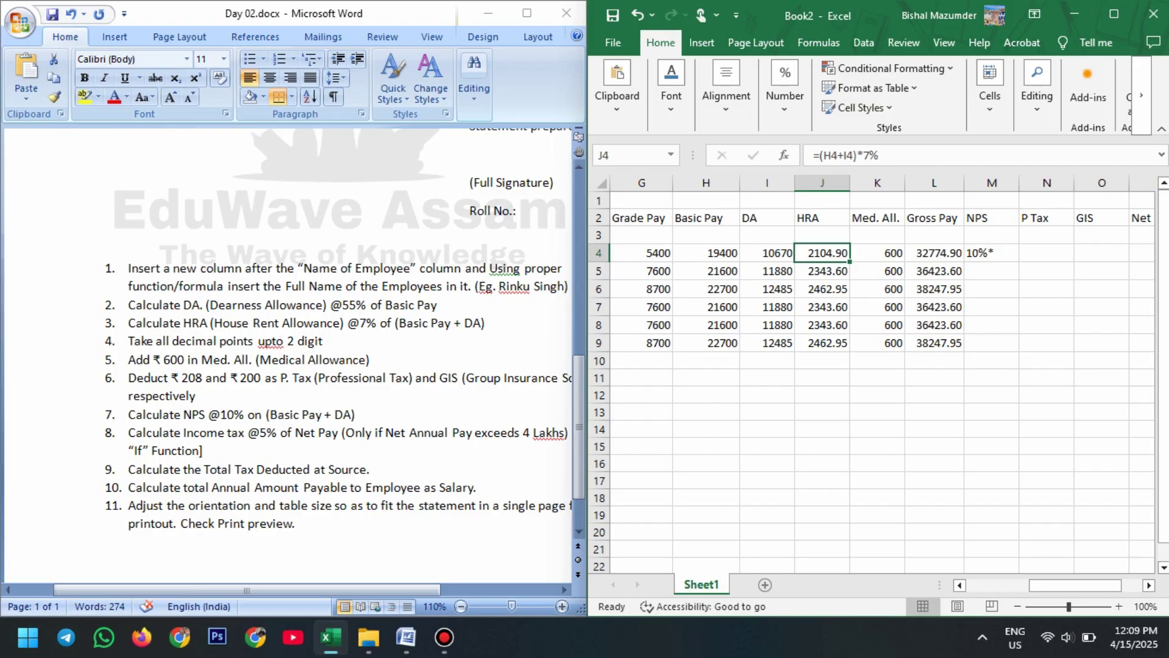
Step: Complete the NPS entry in M4 as =10%*(H4+I4) and copy it down through M9
key("Right")
key("Right")
key("Right")
left_click(815, 155)
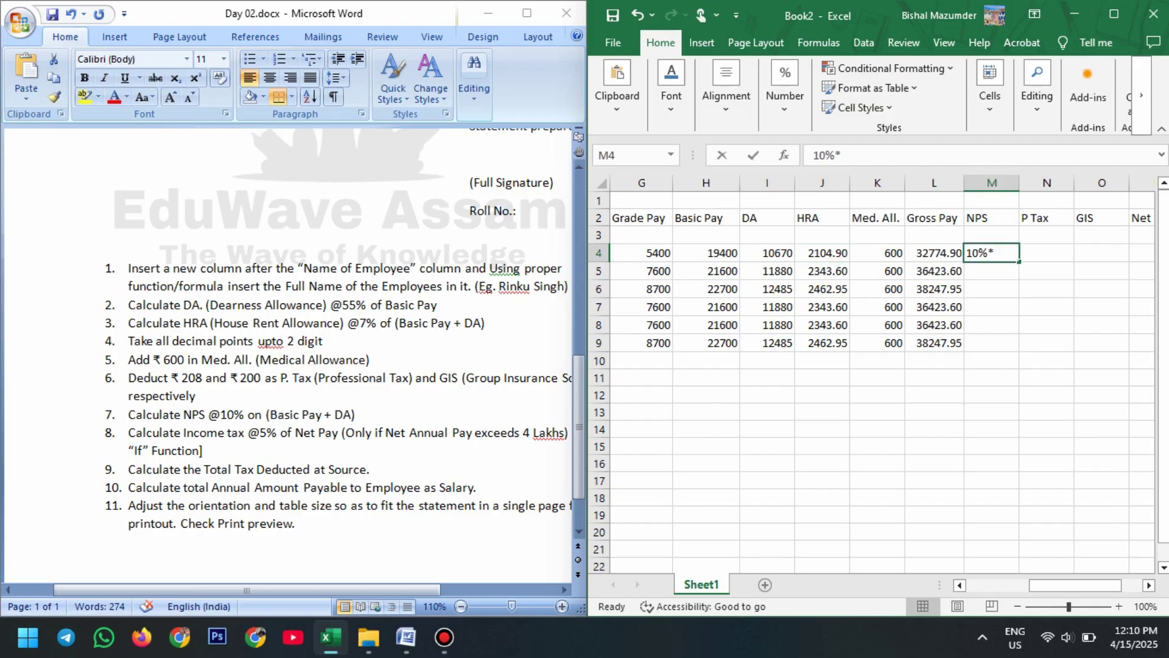
type("=")
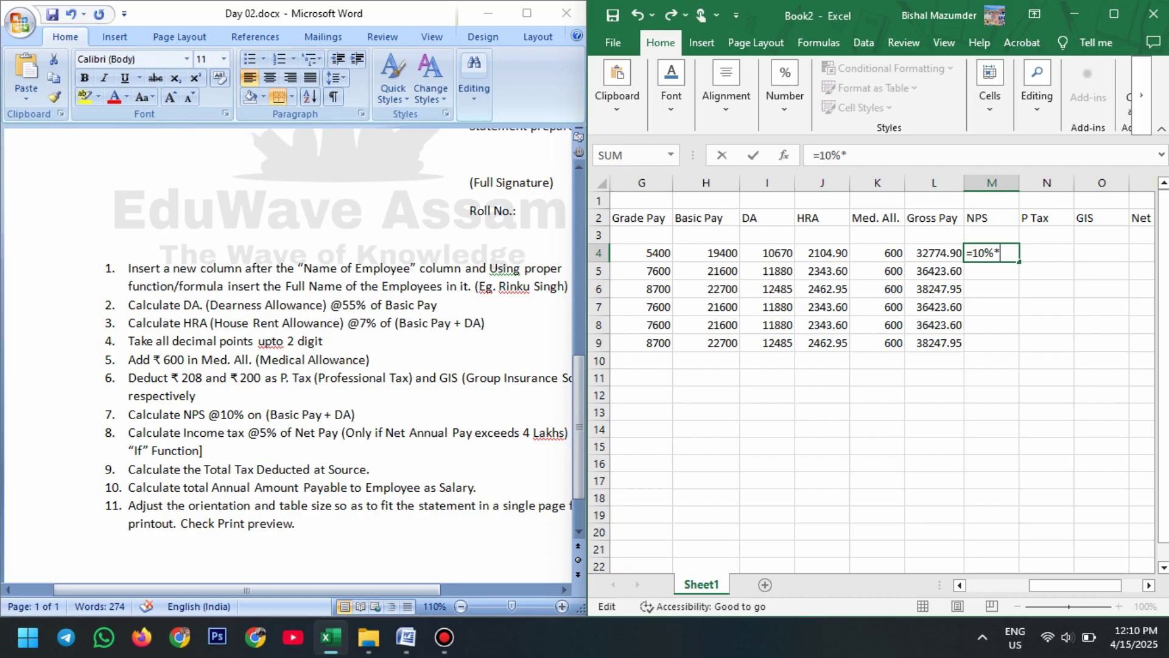
type("(H4")
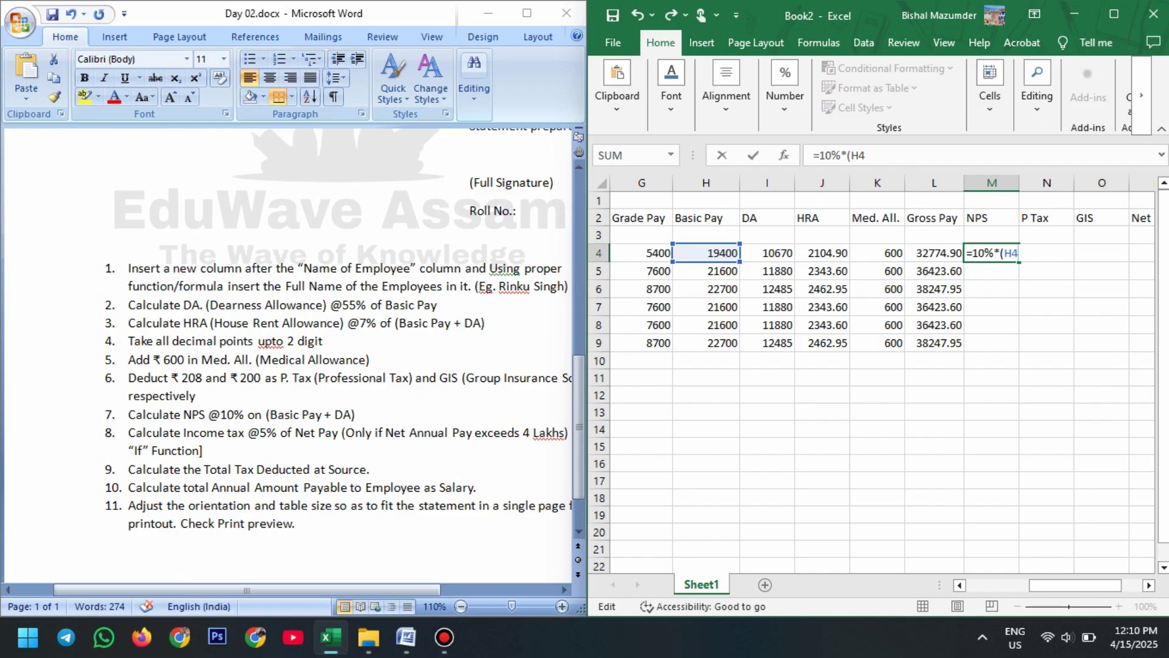
type("+I4")
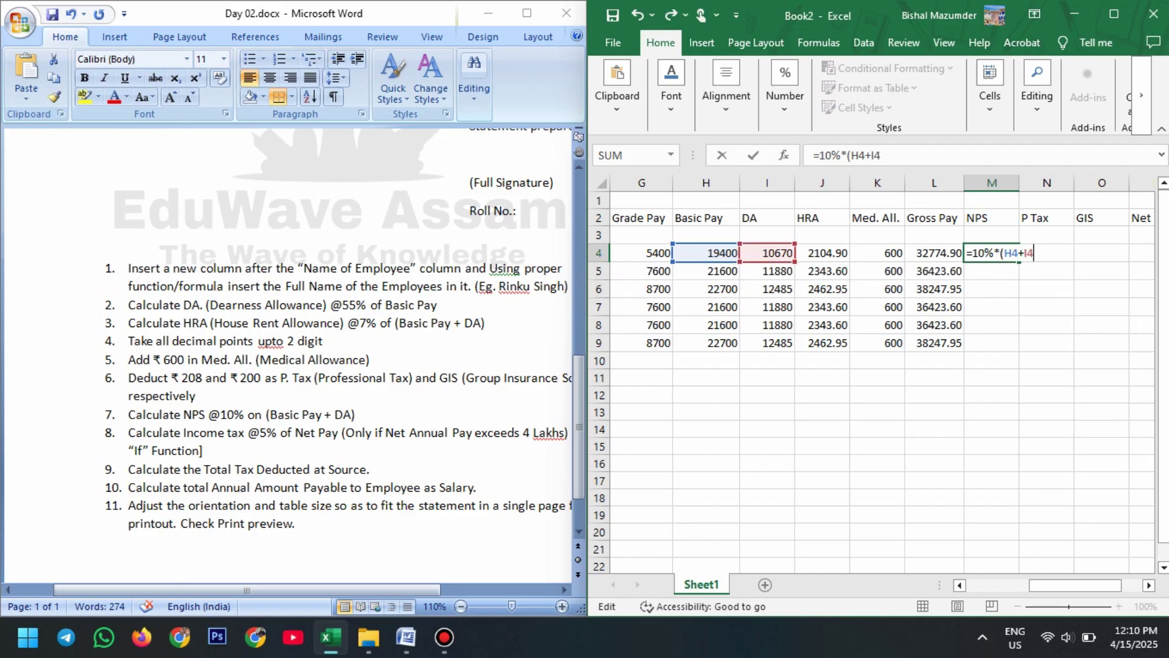
type(")")
key("Return")
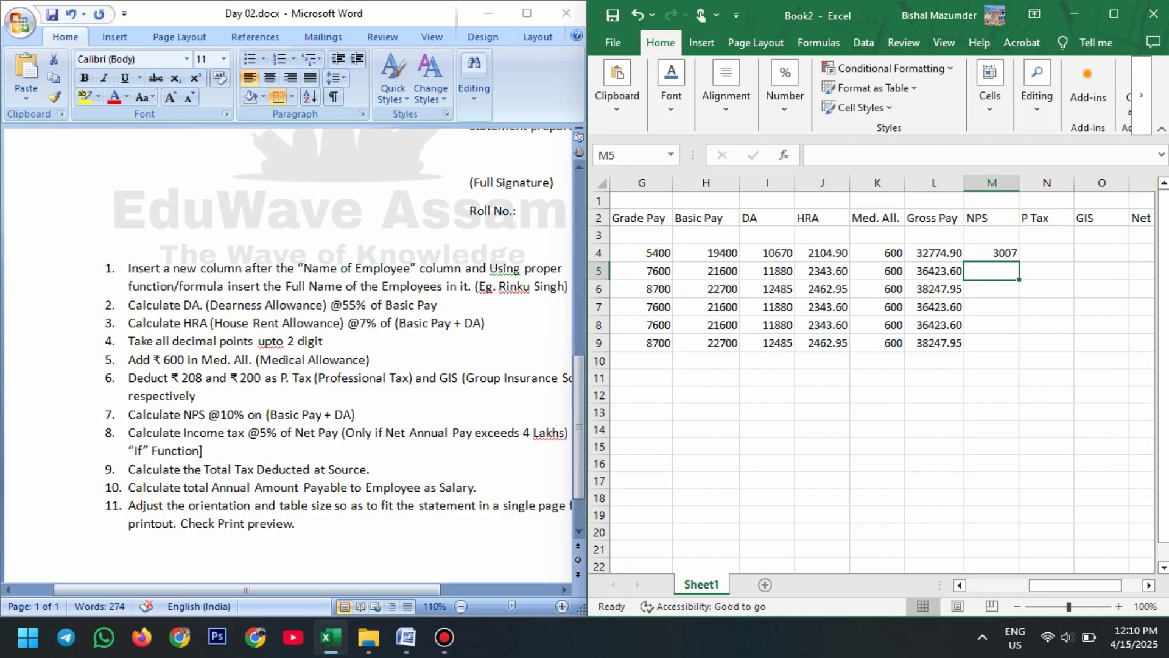
key("Up")
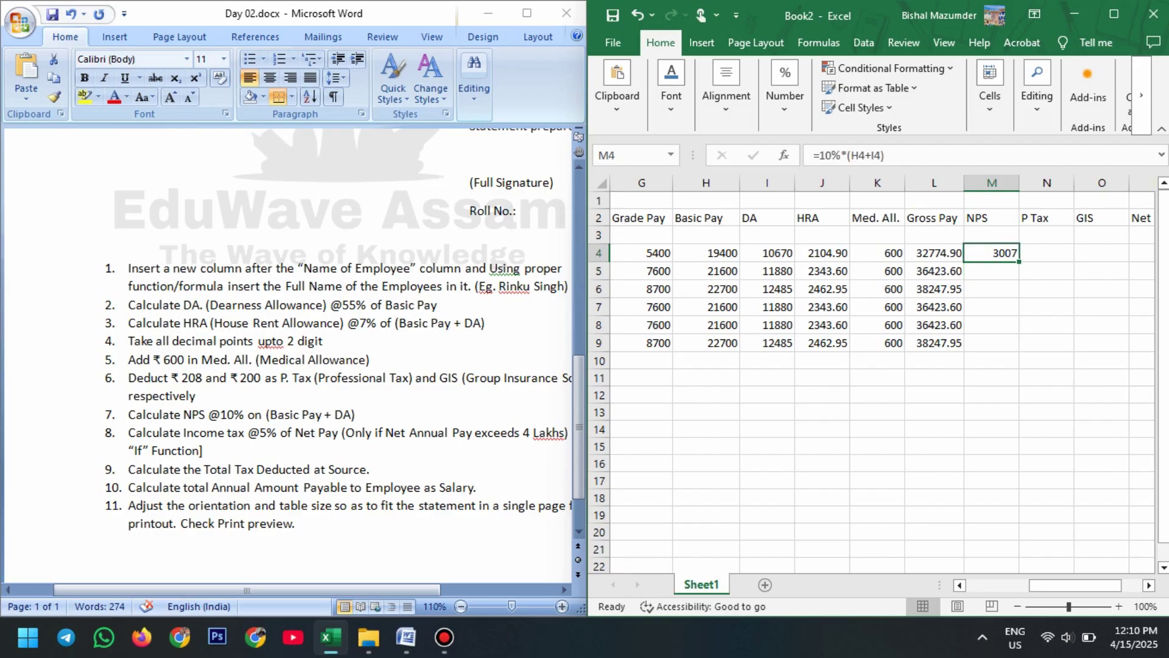
left_click_drag(1019, 261, 1011, 350)
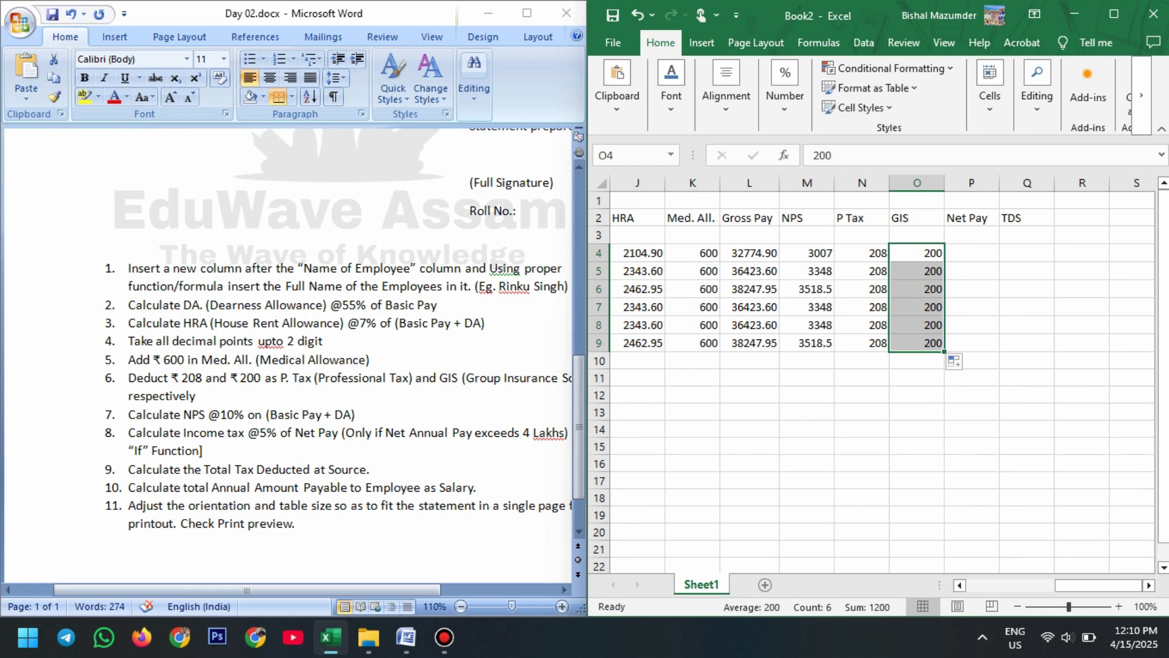
Step: Enter the Net Pay formula =L4-M4-N4-O4 in P4
left_click(972, 254)
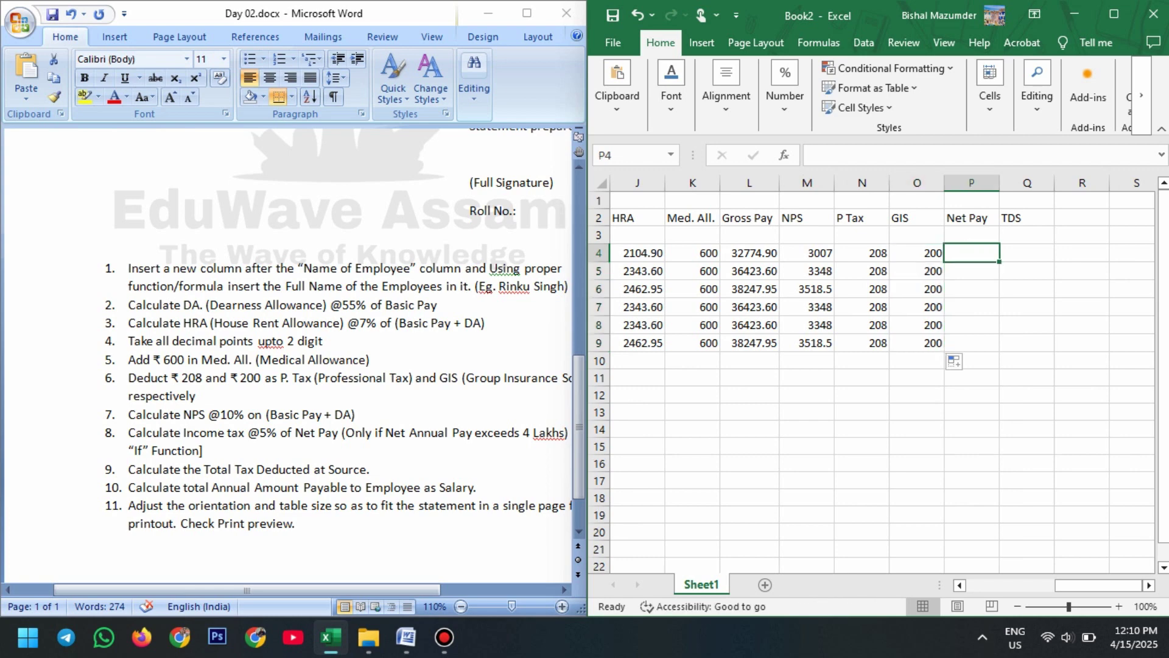
scroll(875, 373, "left", 1)
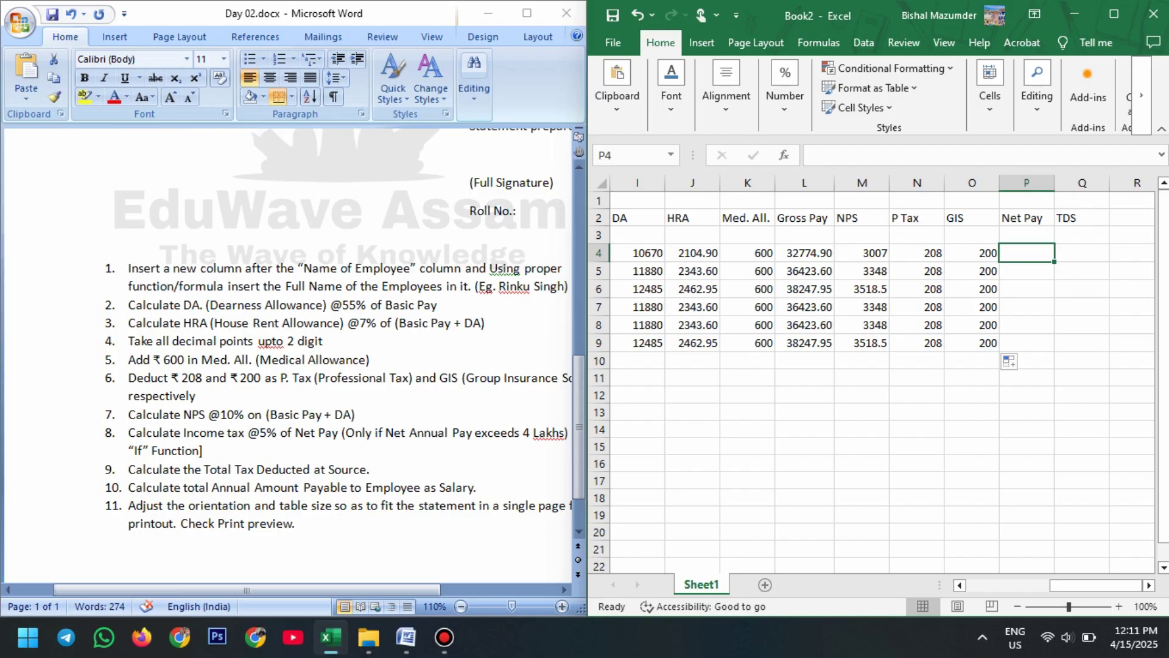
left_click(972, 307)
left_click(1027, 253)
type("=")
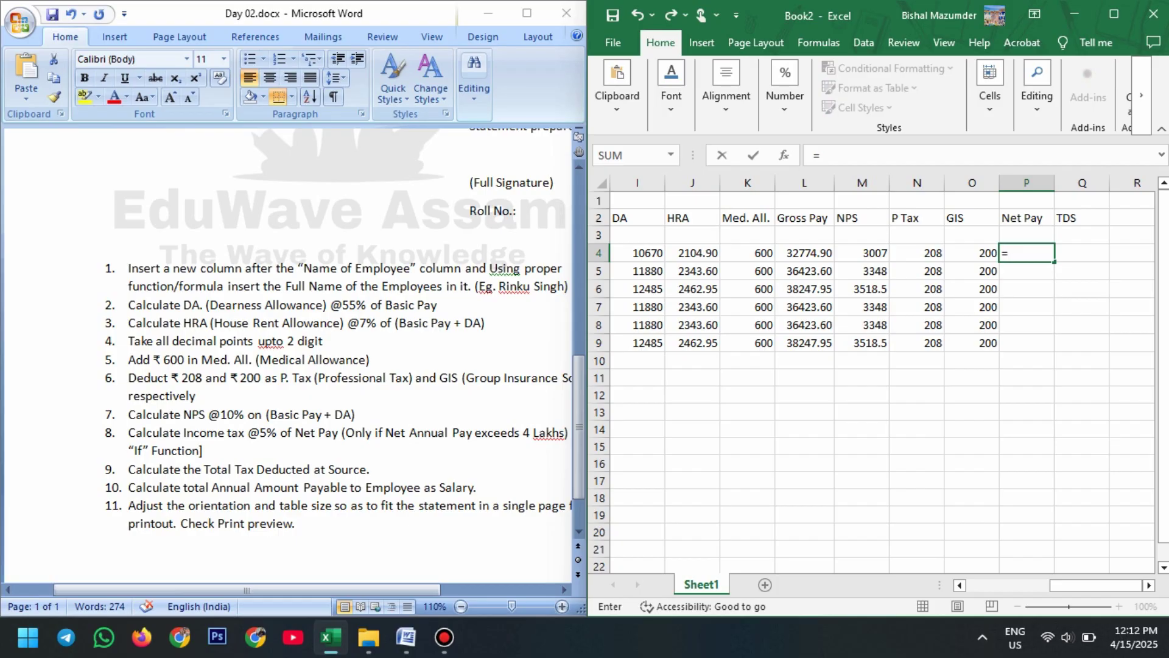
type("L4-")
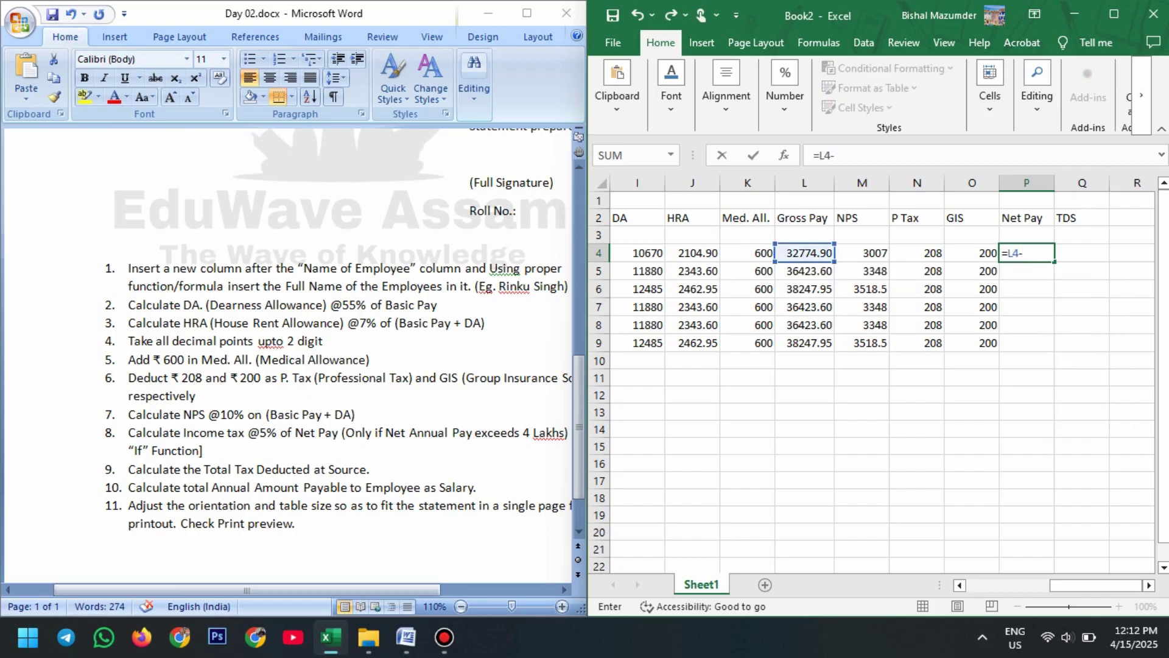
type("M4-")
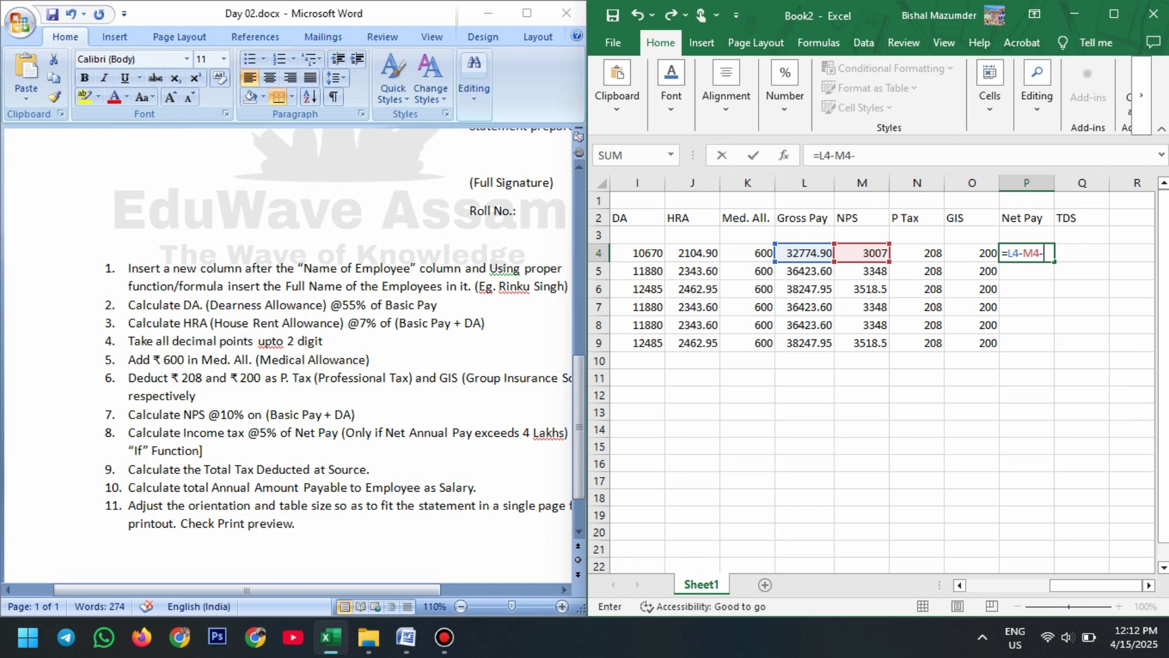
type("N4")
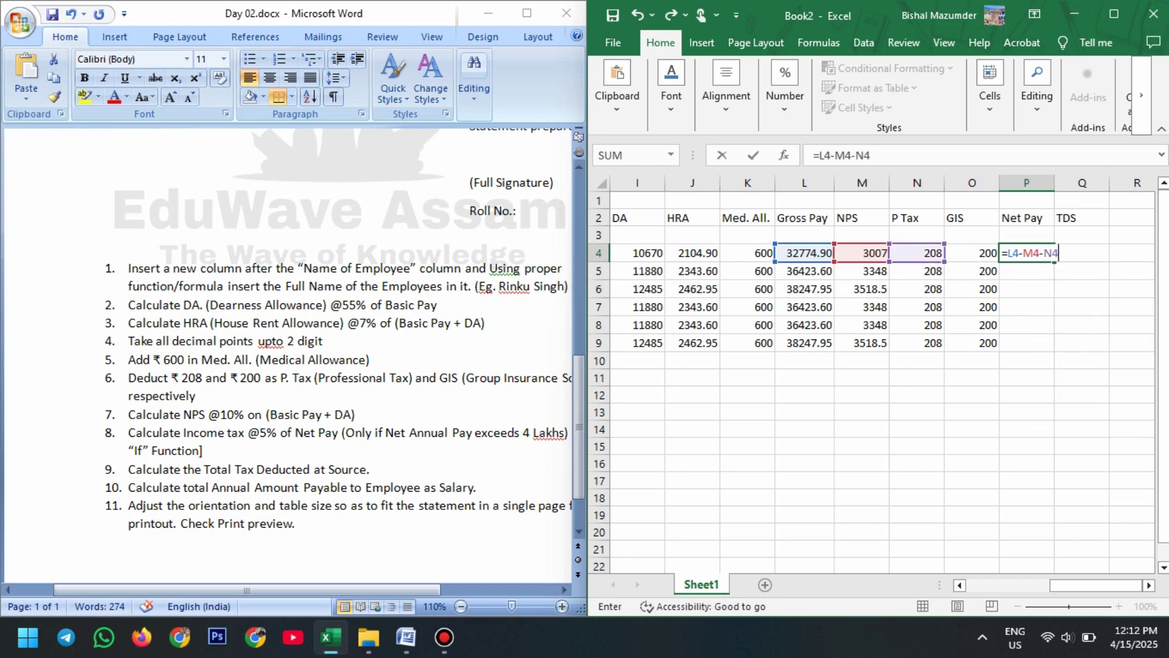
type("-O4")
key("Return")
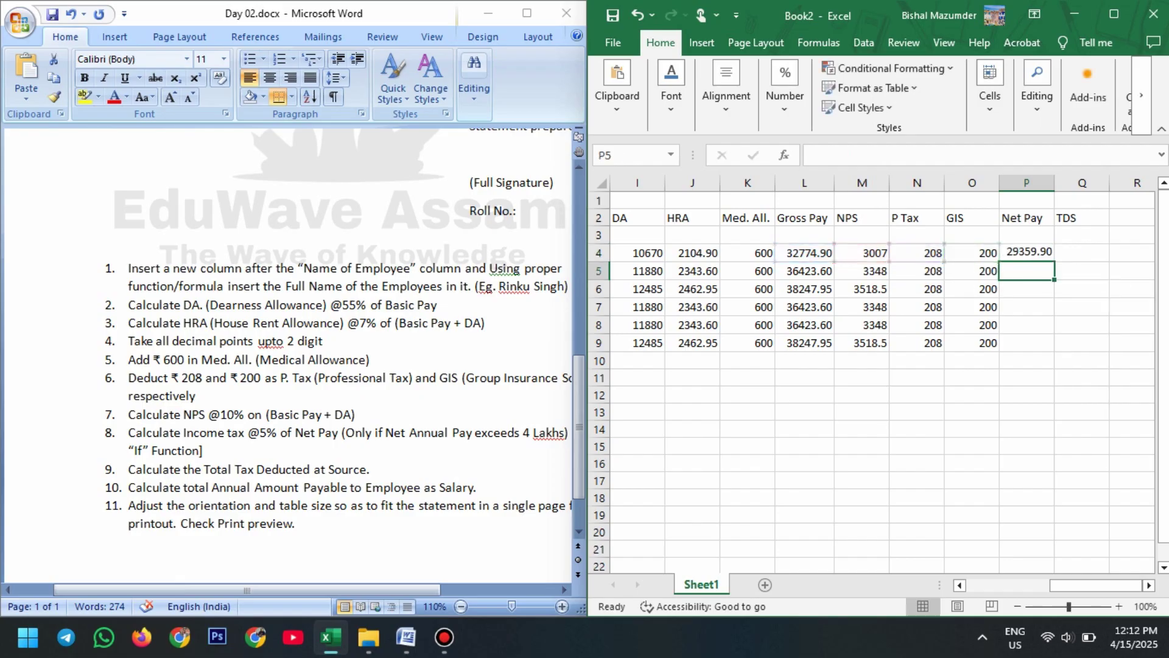
Step: Rewrite the Net Pay formula in P4 with grouped deductions as =L4-(M4+N4+O4)
left_click(1027, 253)
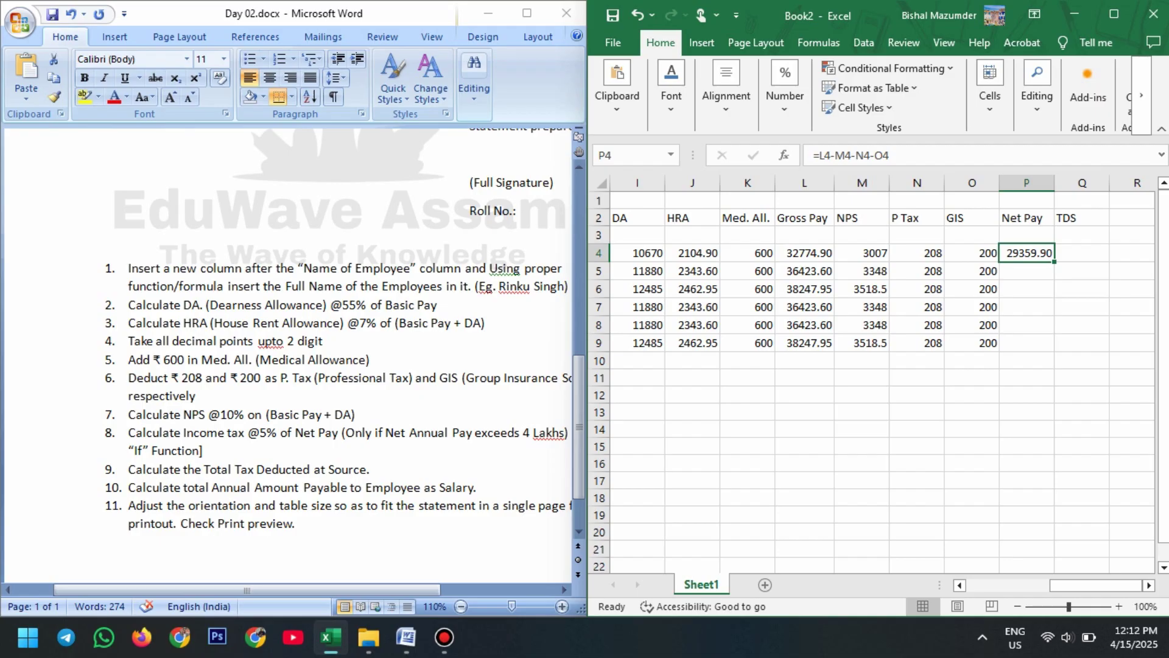
left_click(1027, 289)
left_click(1027, 253)
key("F2")
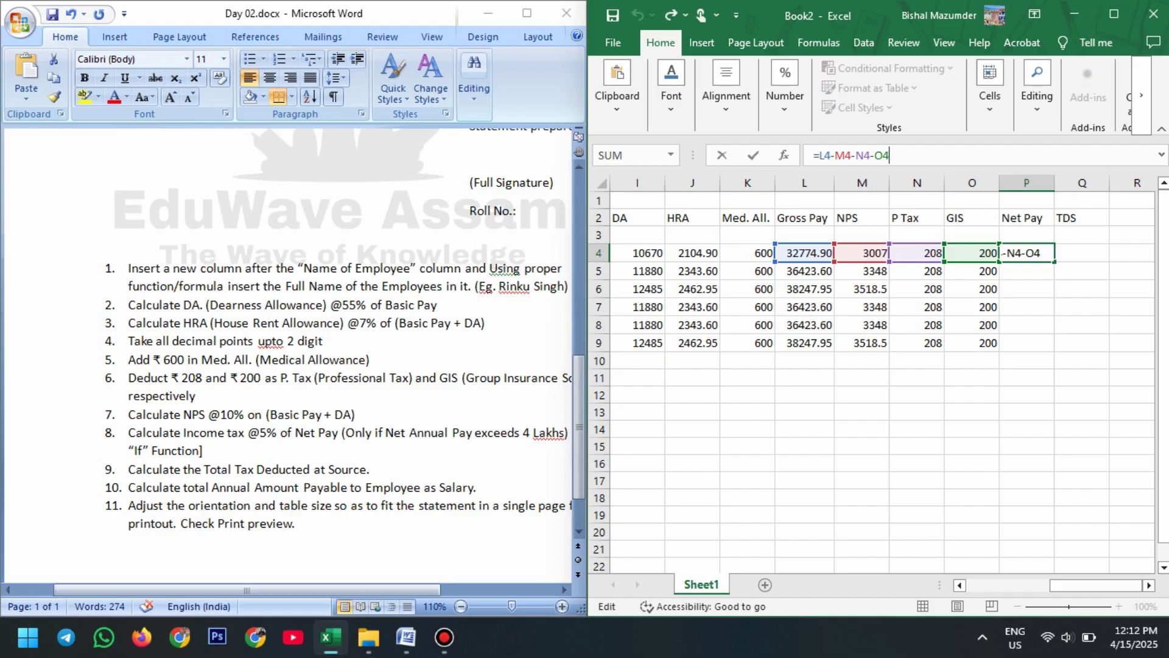
type(")")
left_click(835, 155)
type("(")
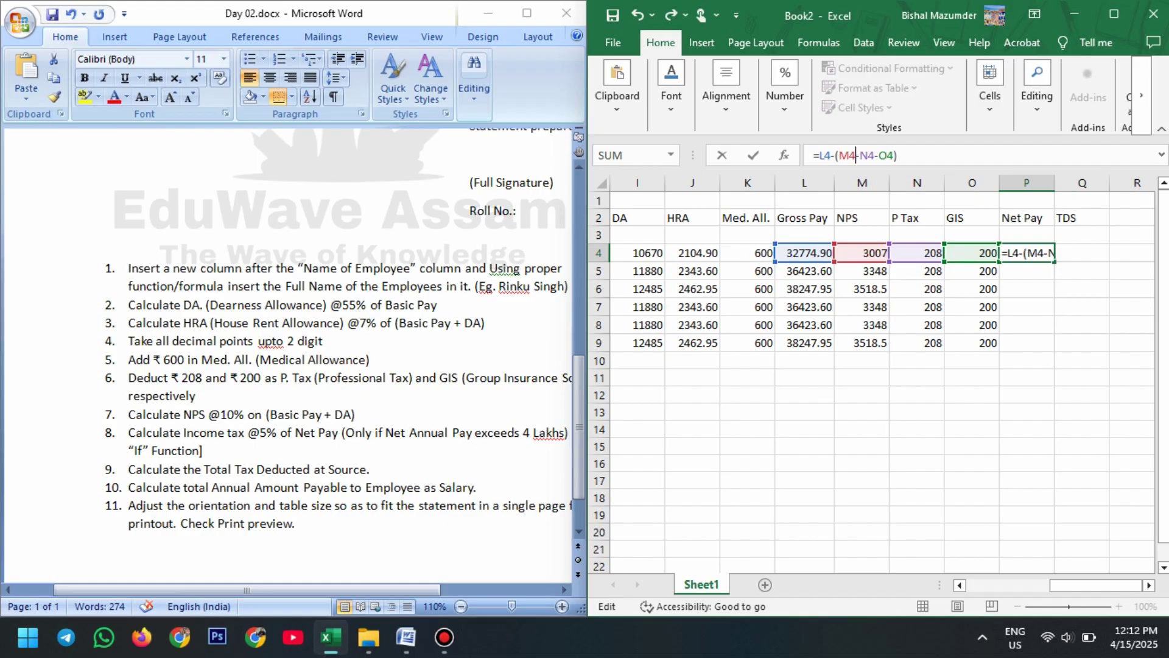
key("Delete")
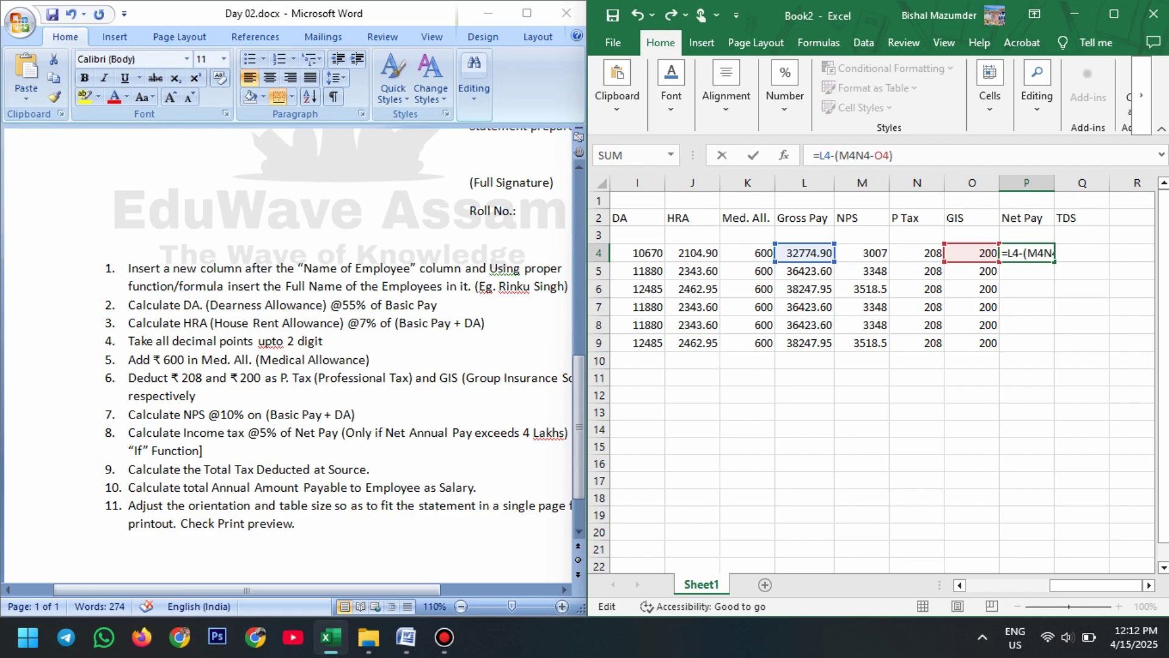
type("+")
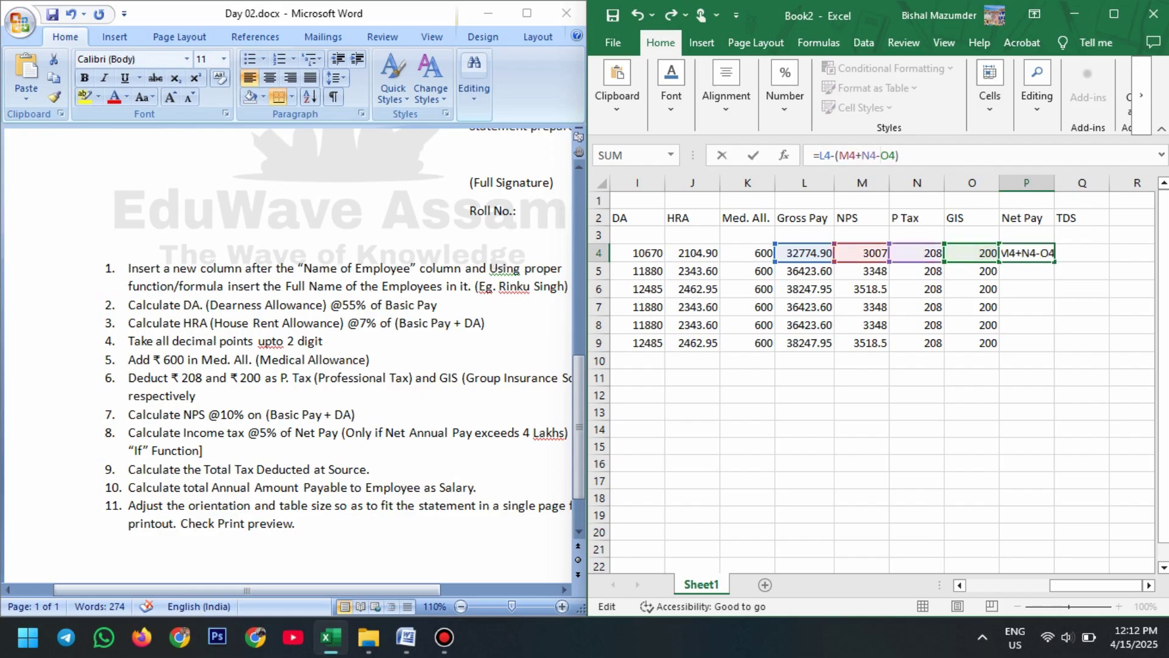
key("Delete")
type("+")
left_click(1027, 307)
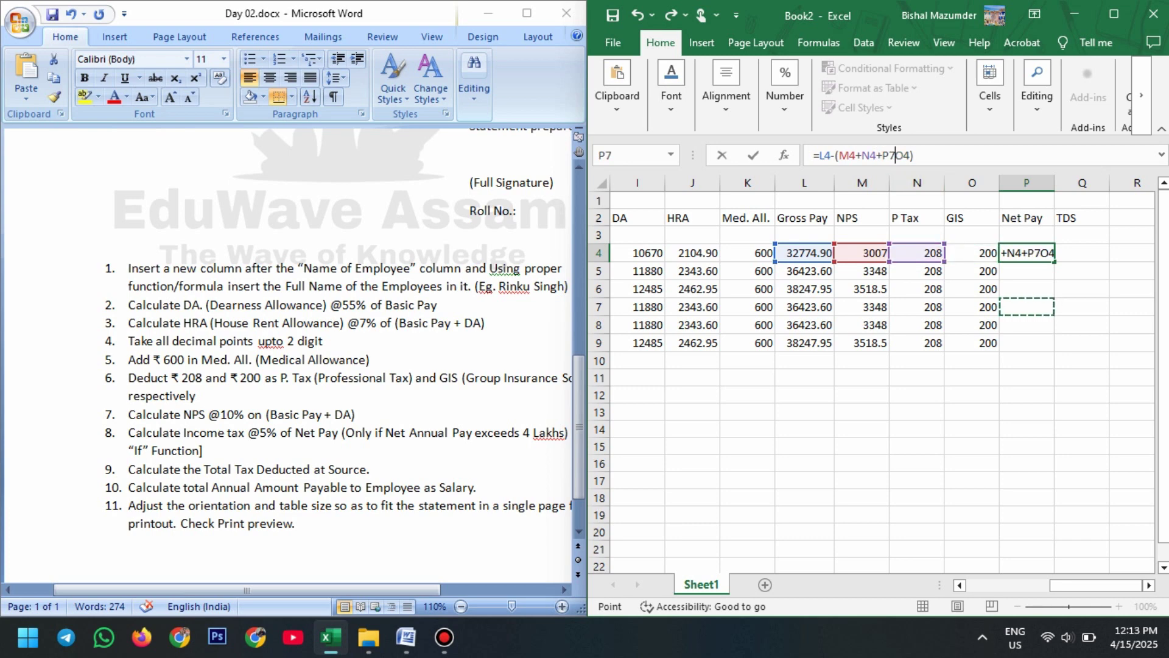
key("BackSpace")
key("BackSpace")
key("Return")
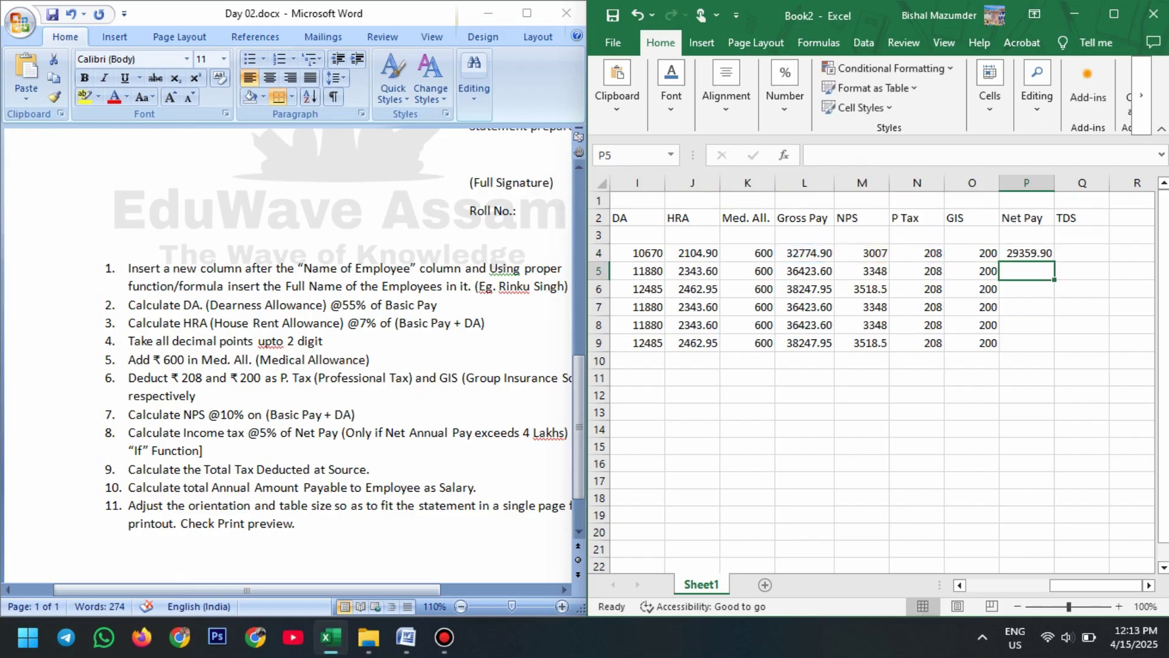
Step: Try the reversed formula =(M4+N4+O4)-L4 in P4, and undo back to =L4-M4-N4-O4
left_click(1027, 253)
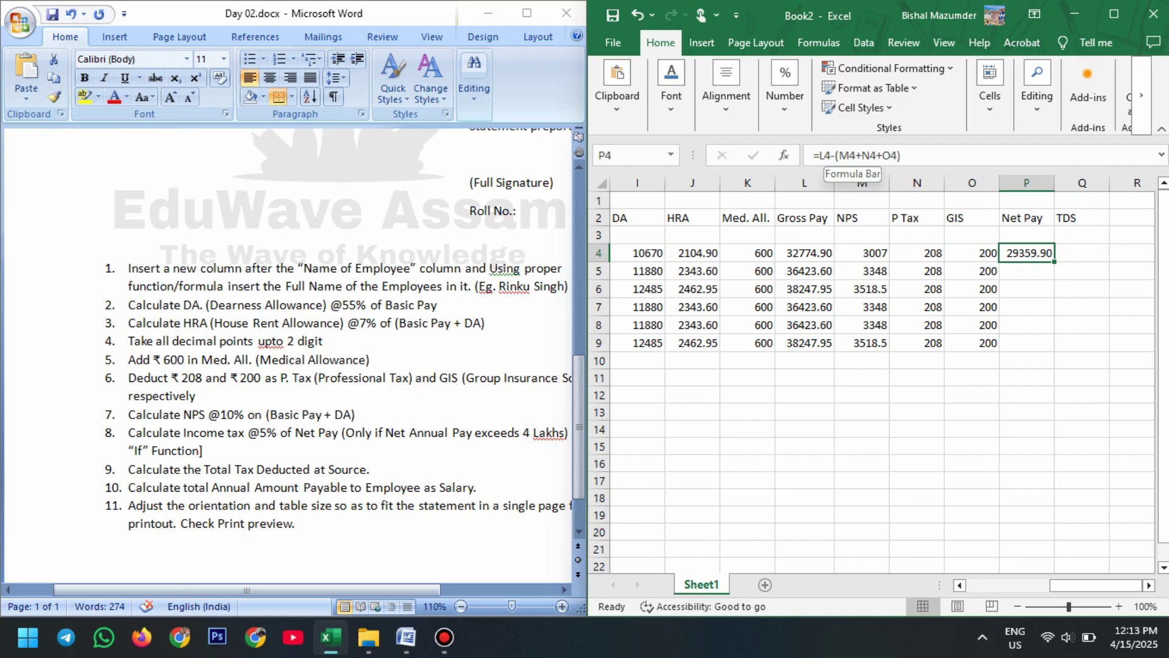
left_click(835, 156)
key("BackSpace")
key("BackSpace")
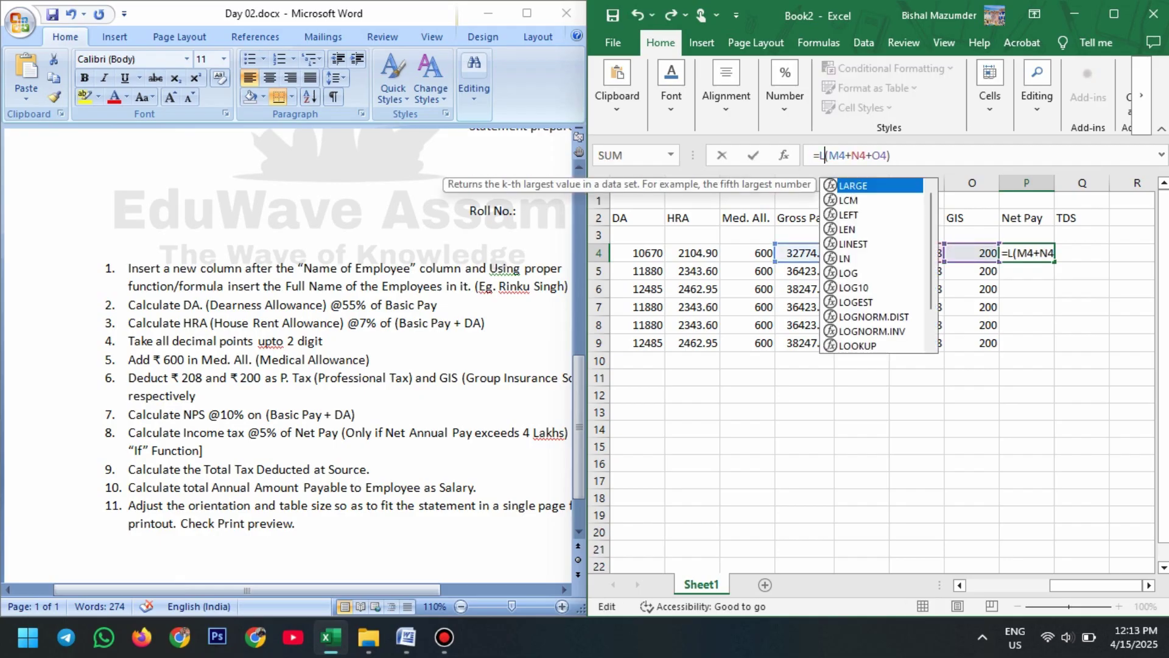
key("BackSpace")
key("End")
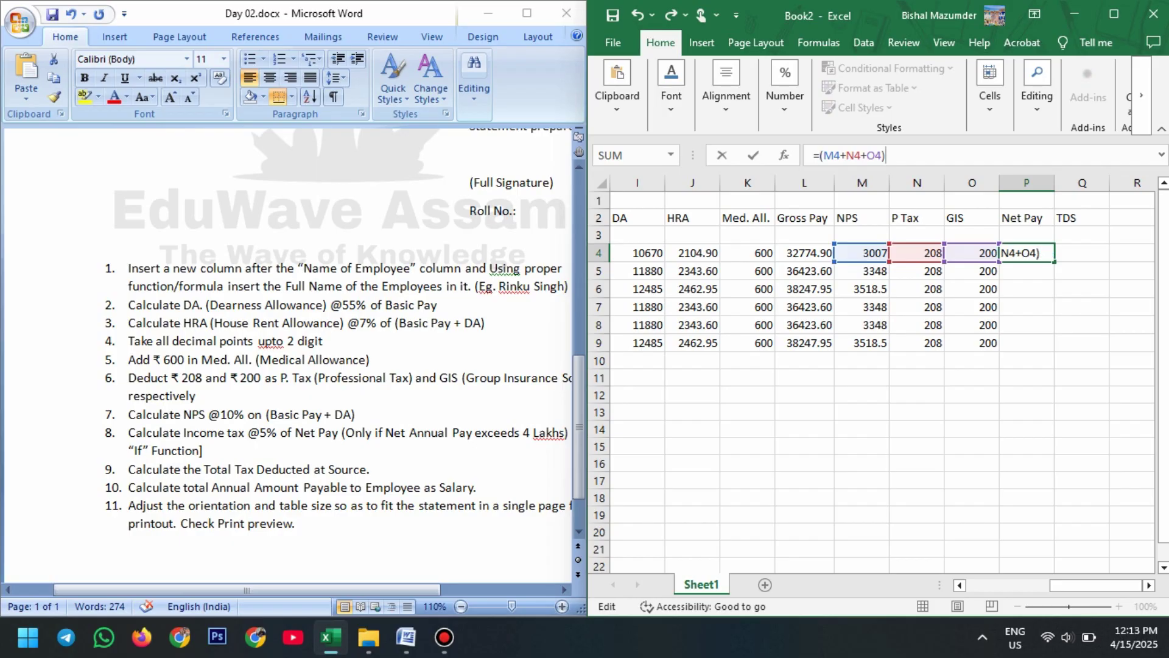
type("-L4")
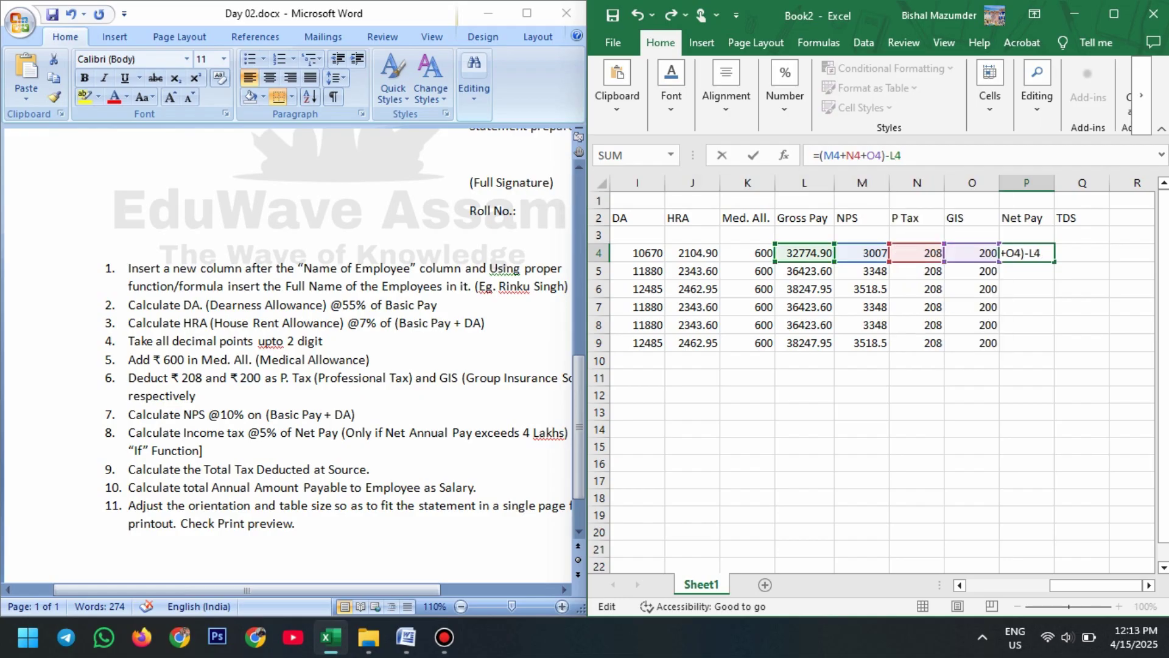
key("Return")
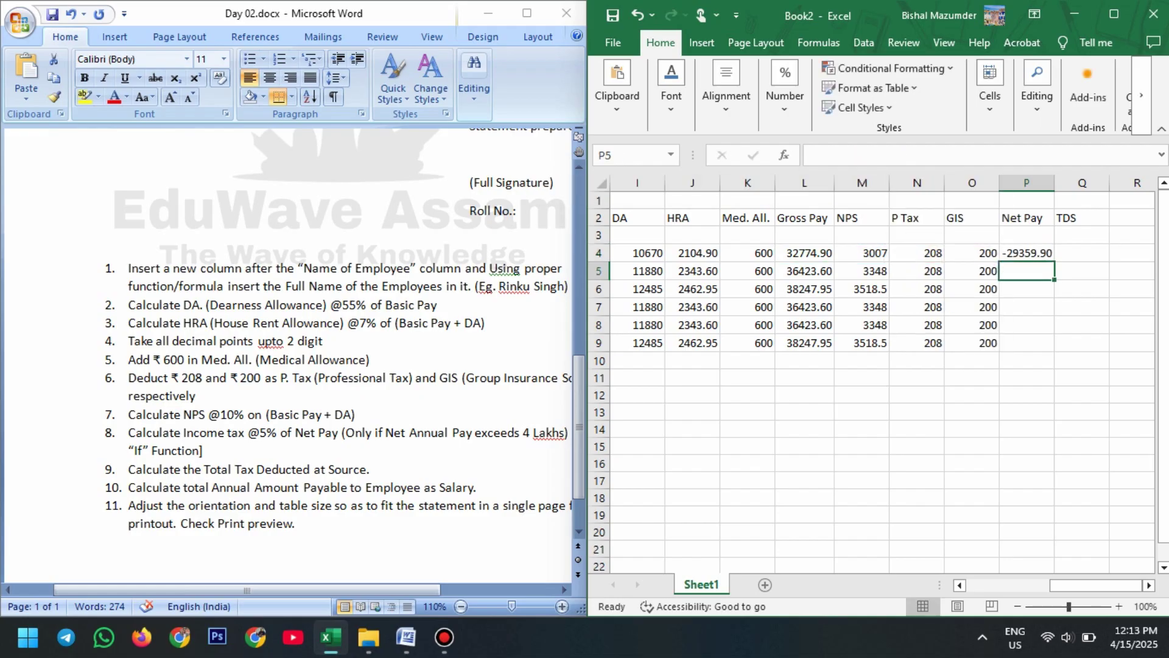
key("ctrl+z")
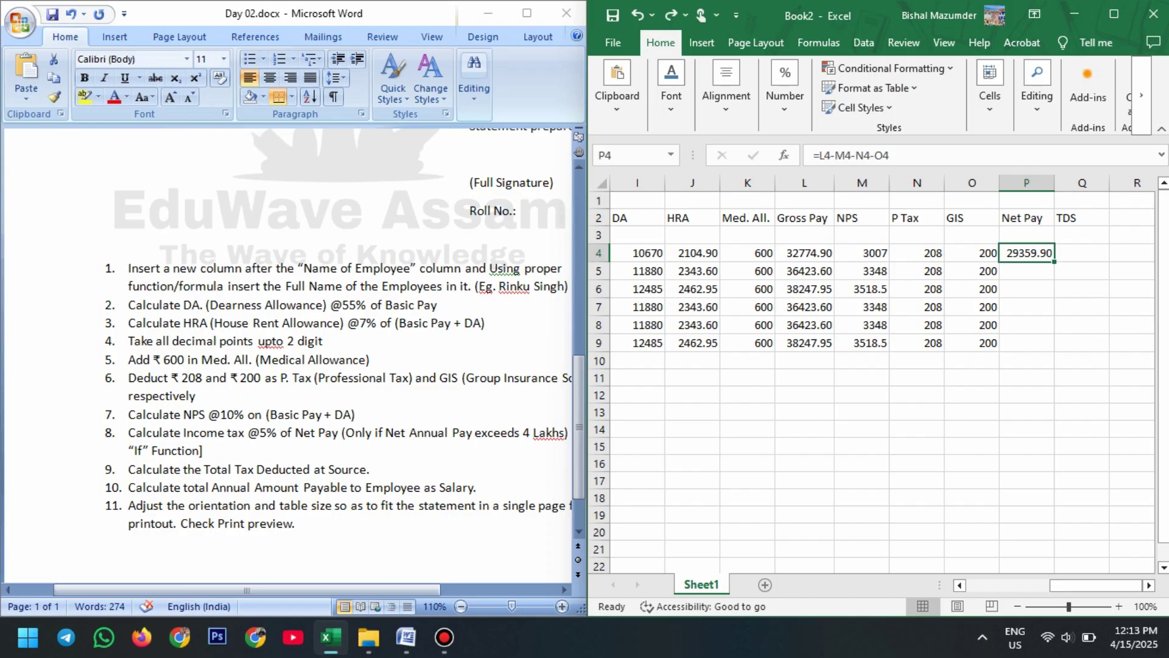
Step: Copy the Net Pay formula from P4 down through P9
left_click(1027, 288)
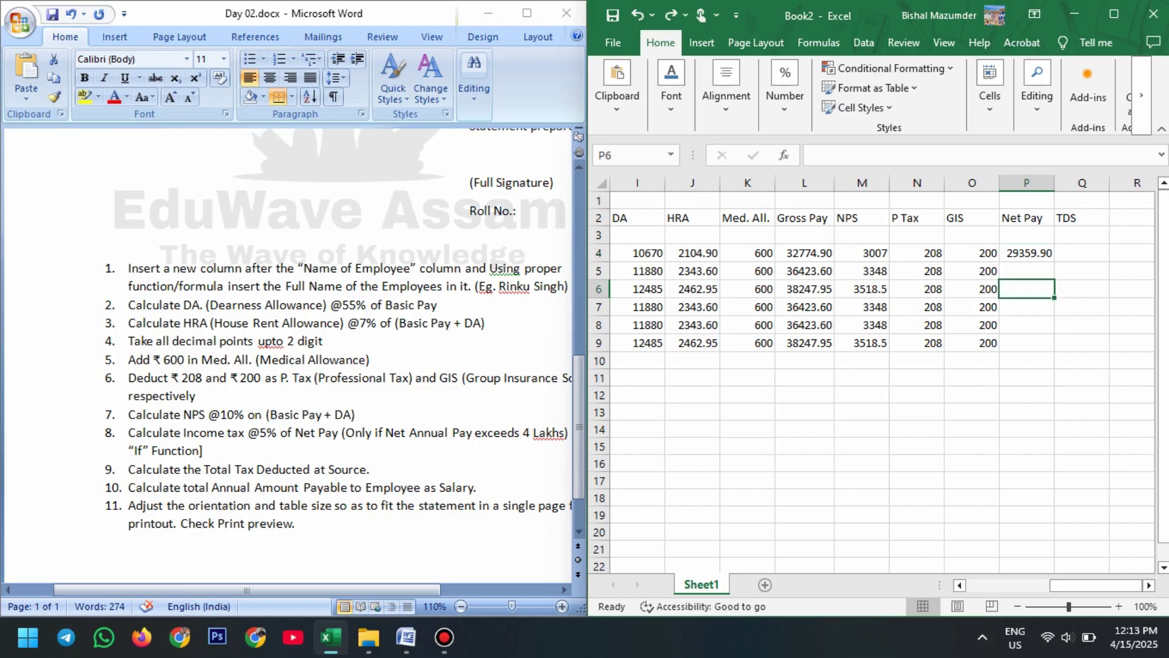
left_click(1027, 253)
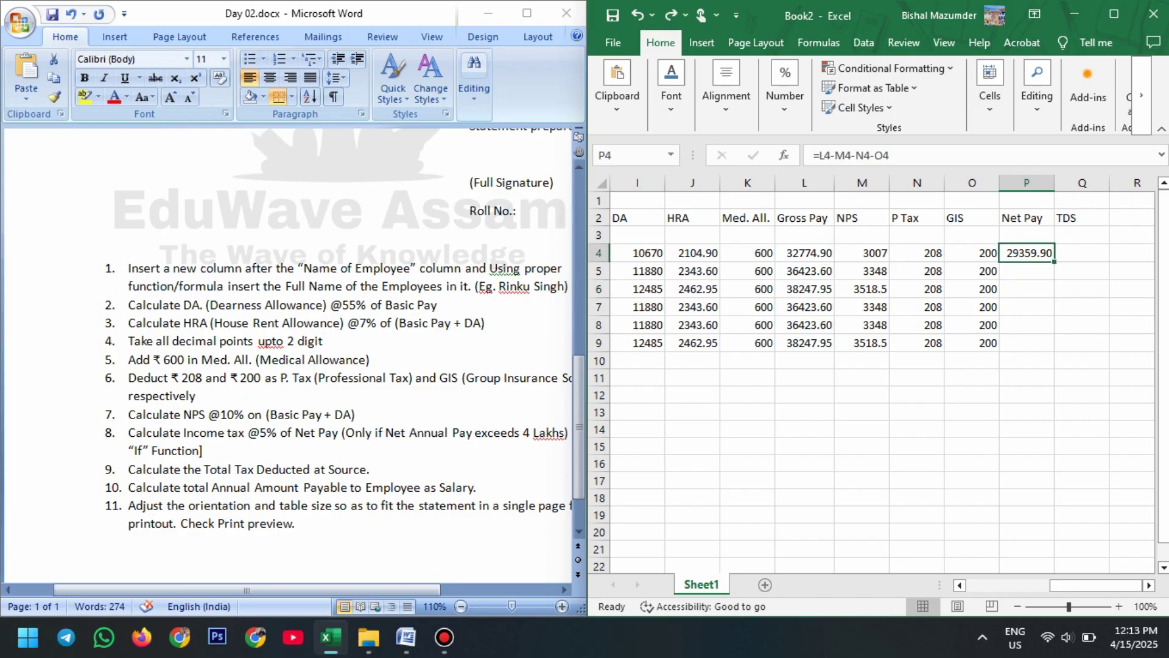
left_click_drag(1054, 262, 1055, 347)
Step: Start the TDS formula in Q4 with an IF test for annual net pay over 4 lakhs: =IF(P4*12>400000
left_click(1082, 253)
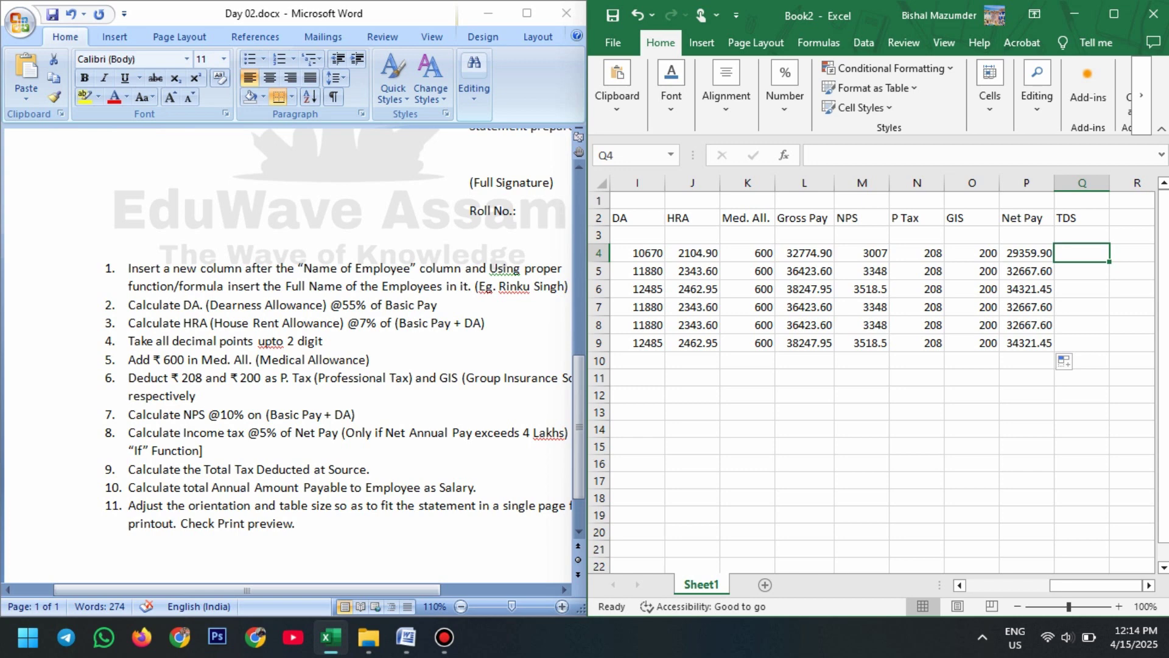
left_click(1082, 307)
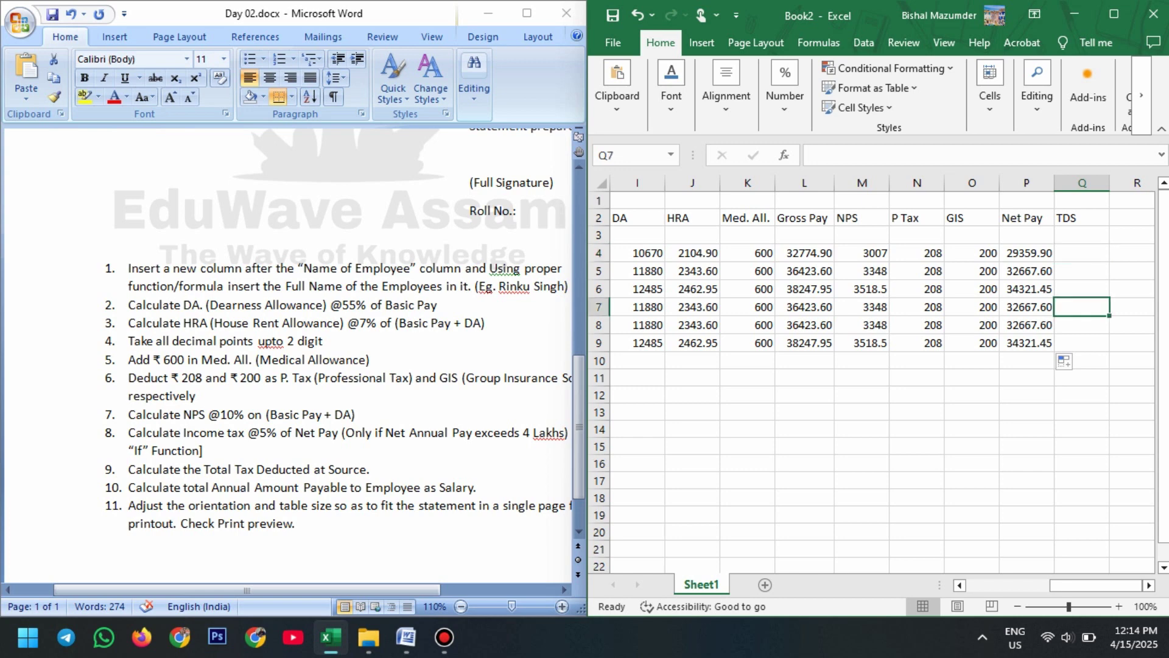
left_click(1082, 254)
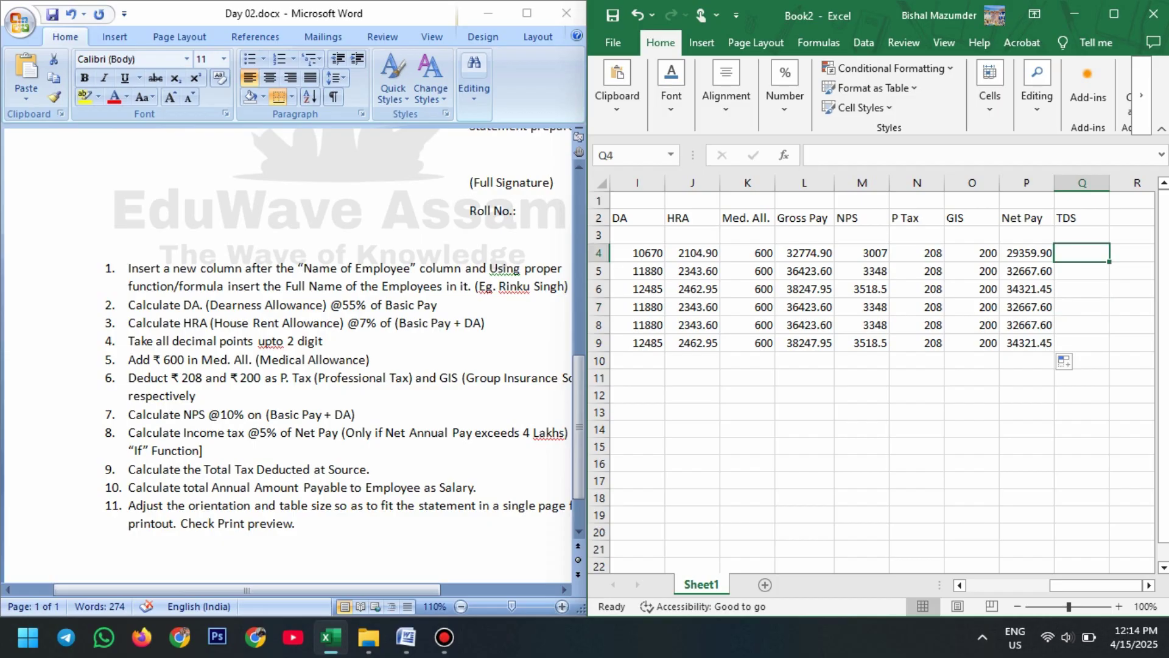
type("=")
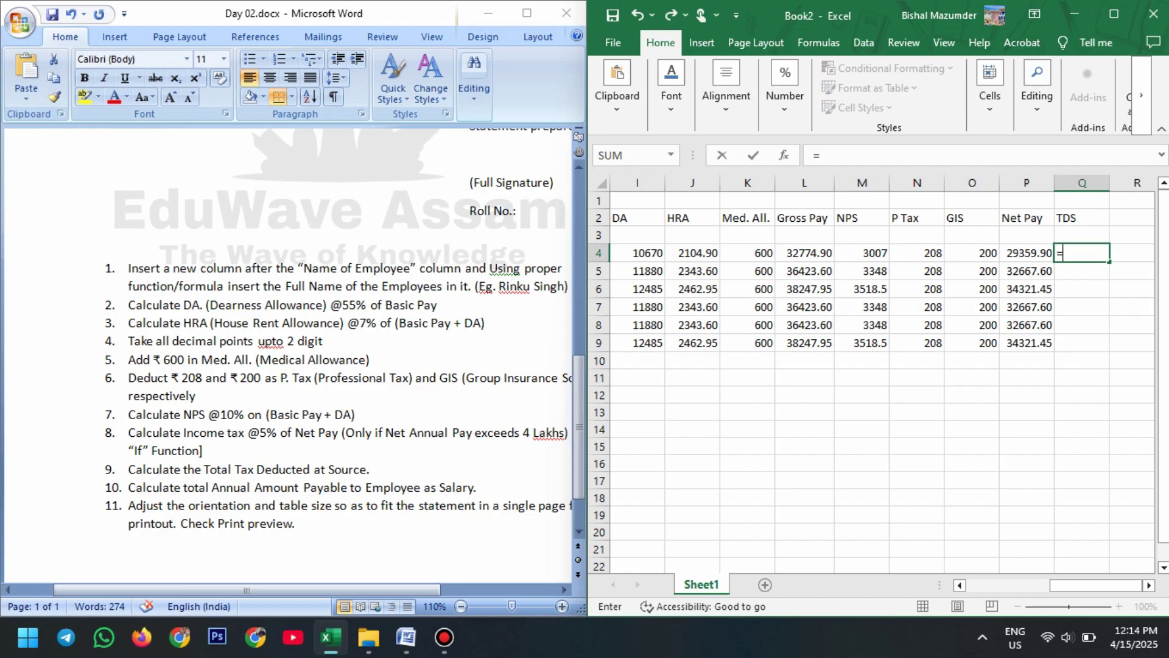
type("if")
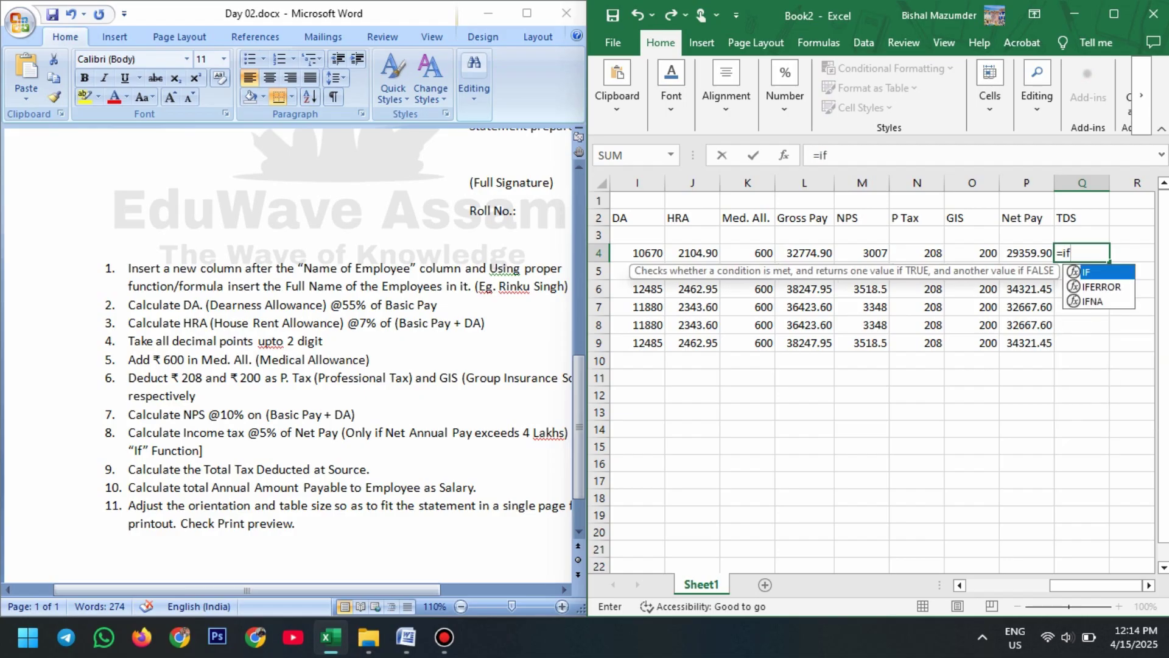
key("BackSpace")
key("BackSpace")
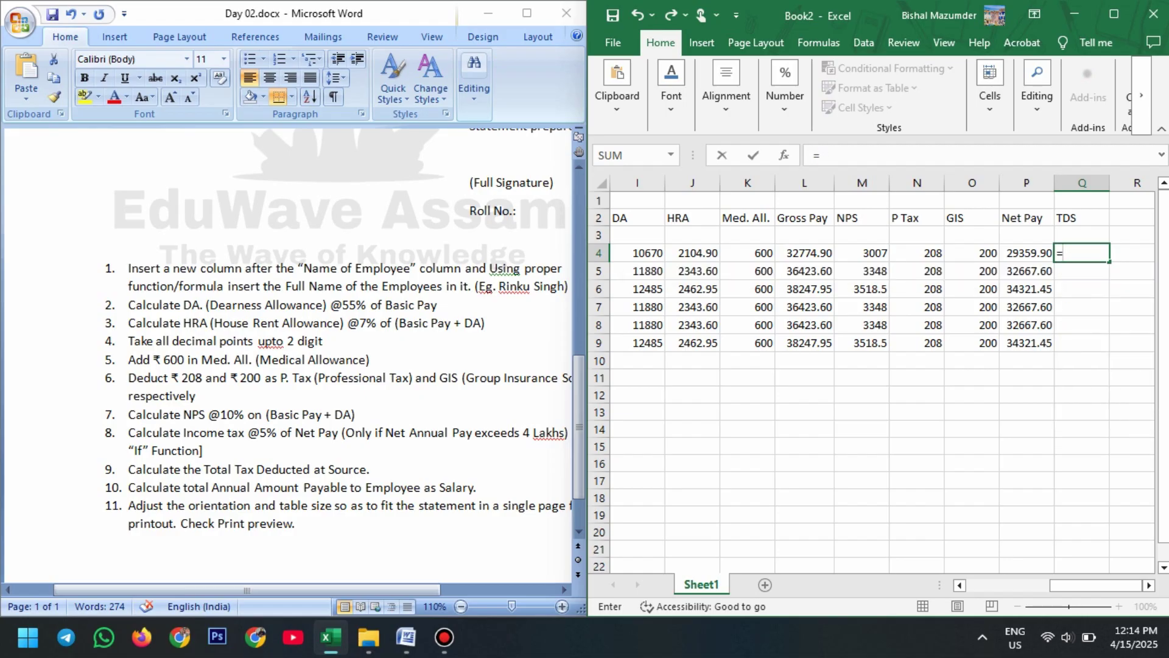
type("IF")
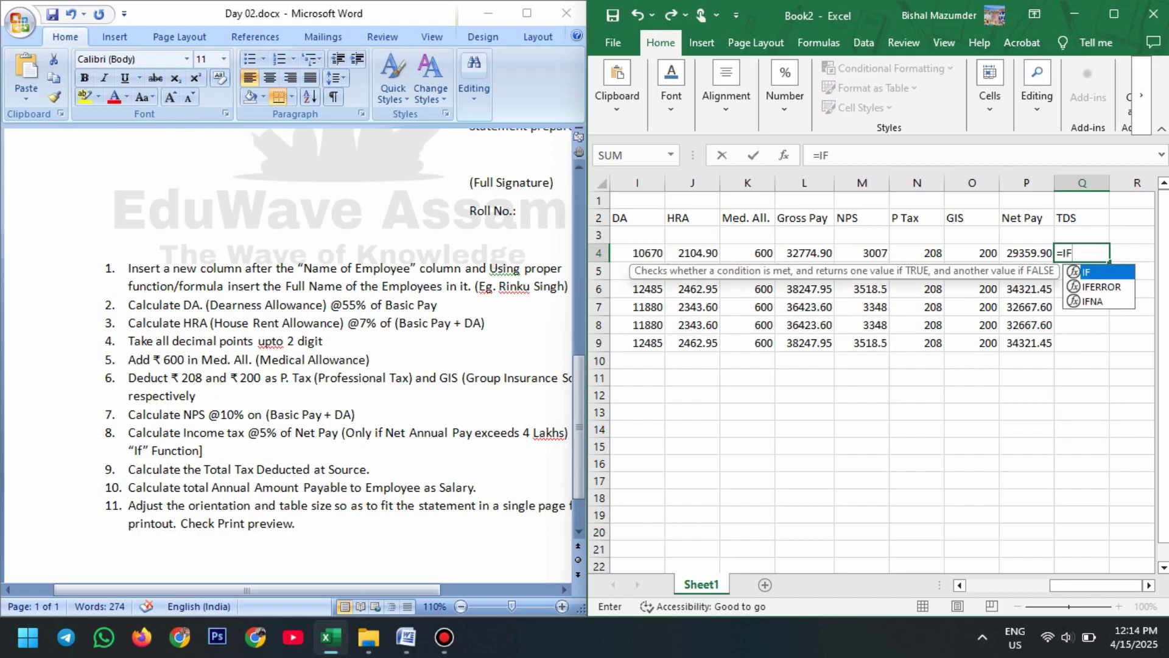
type("(")
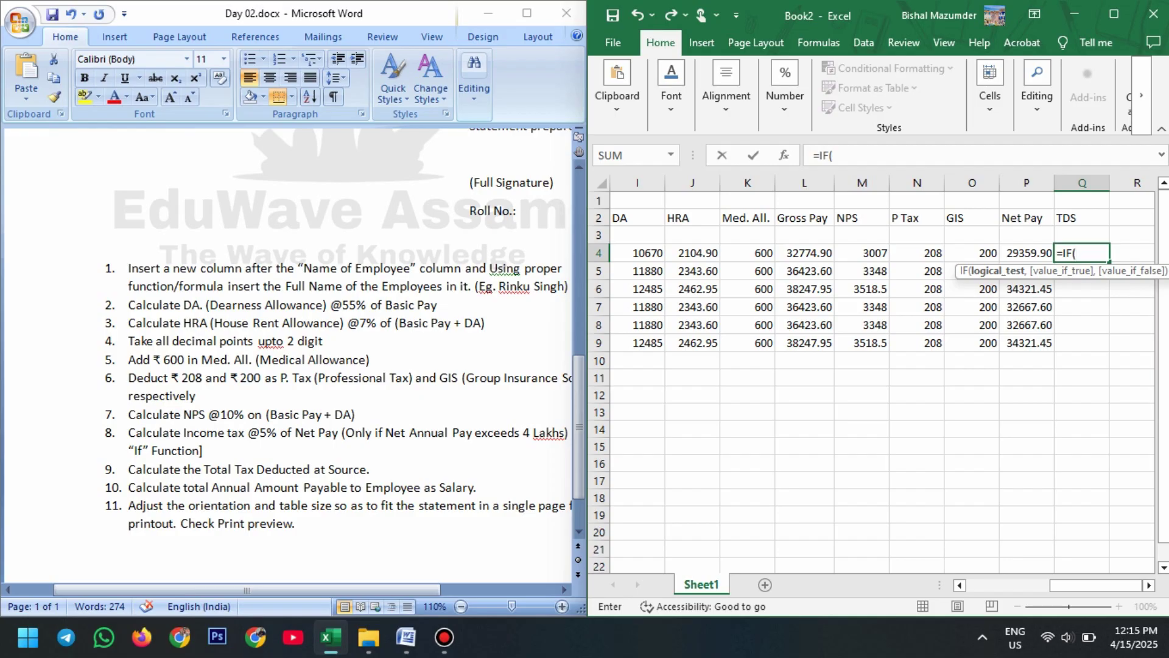
type("P4*")
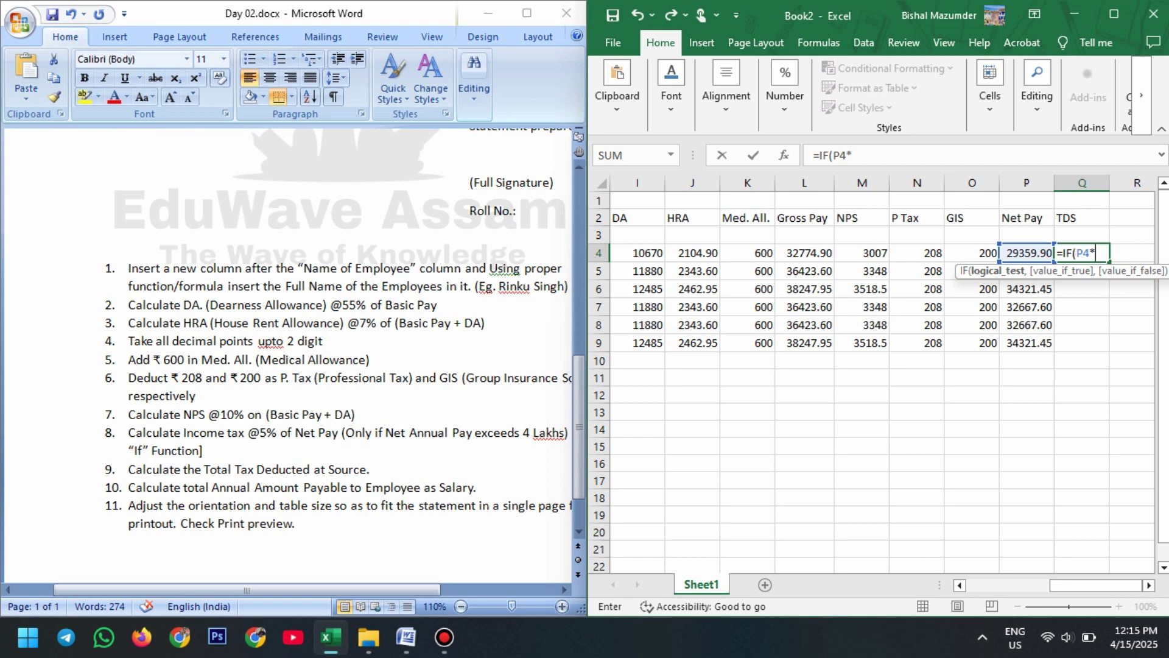
type("12")
type(">400000")
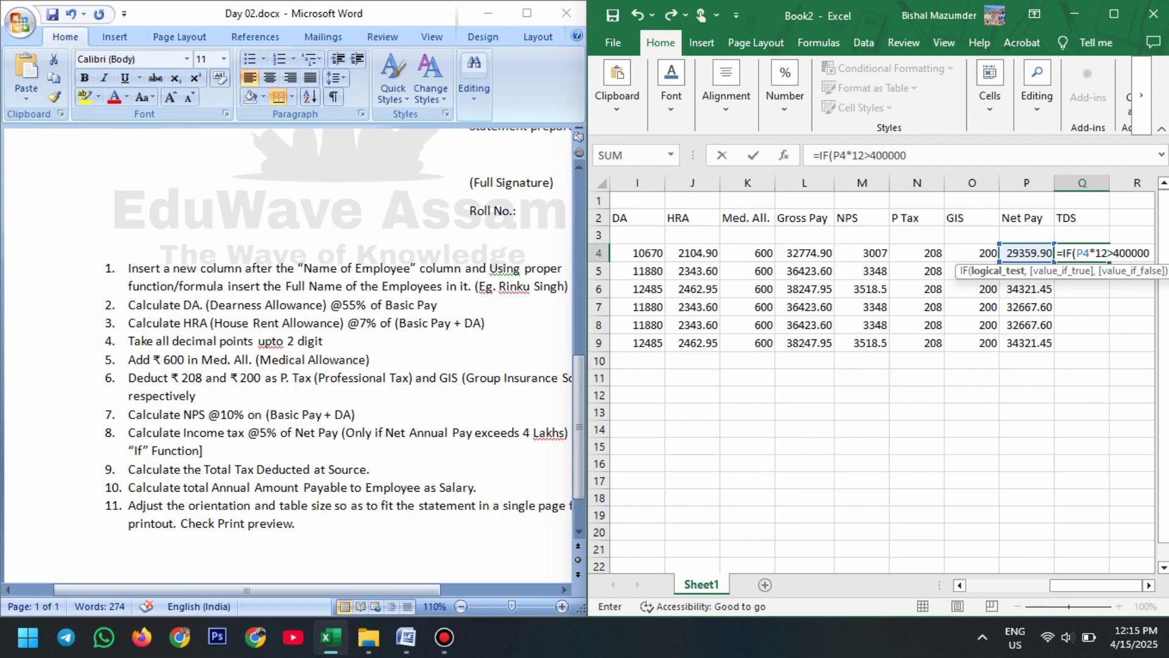
Step: Complete the TDS formula in Q4 as =IF(P4*12>400000, P4*12*5%, 0) and copy it down through Q9
type(",")
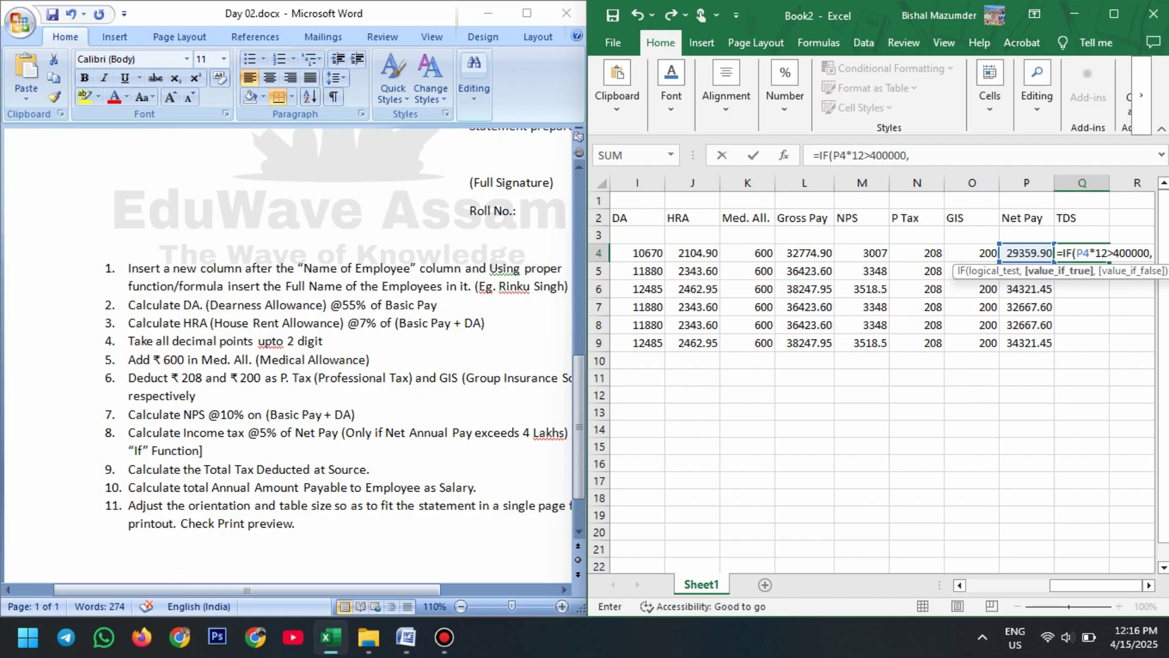
type("P4")
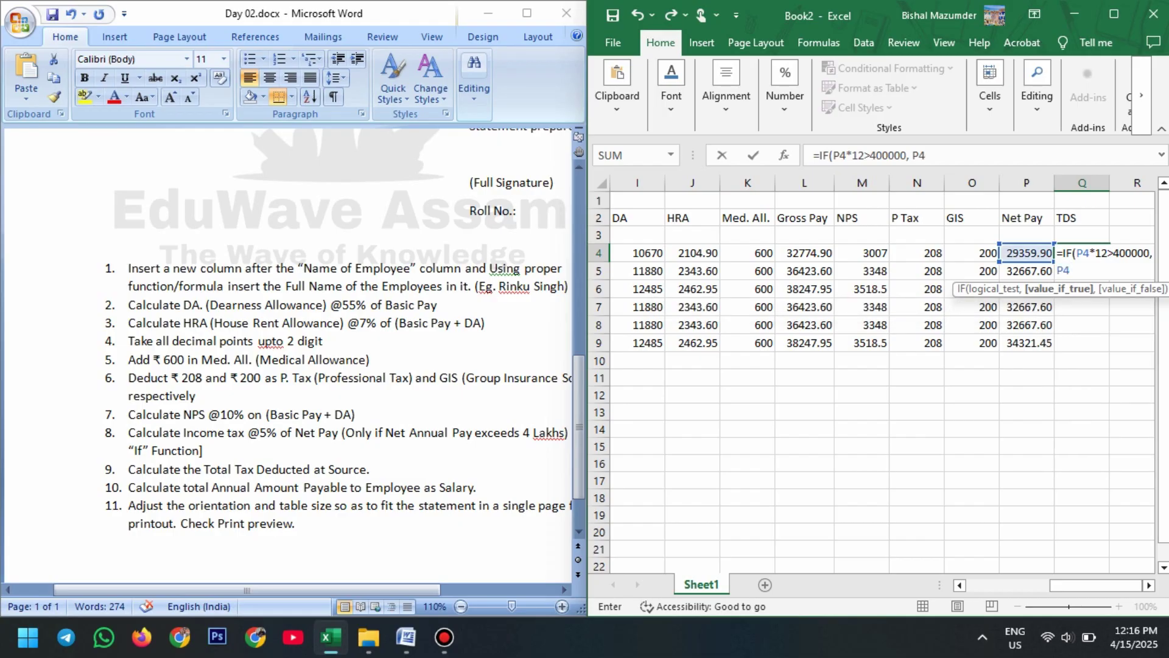
type("*12*")
type("5%, 0")
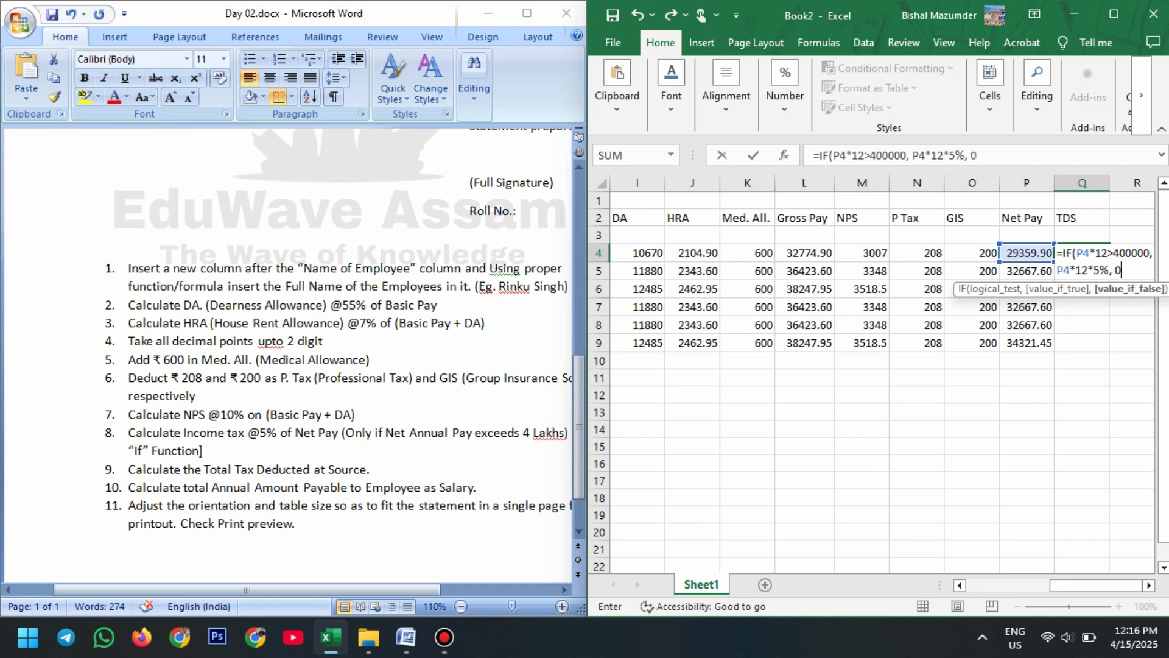
type(")")
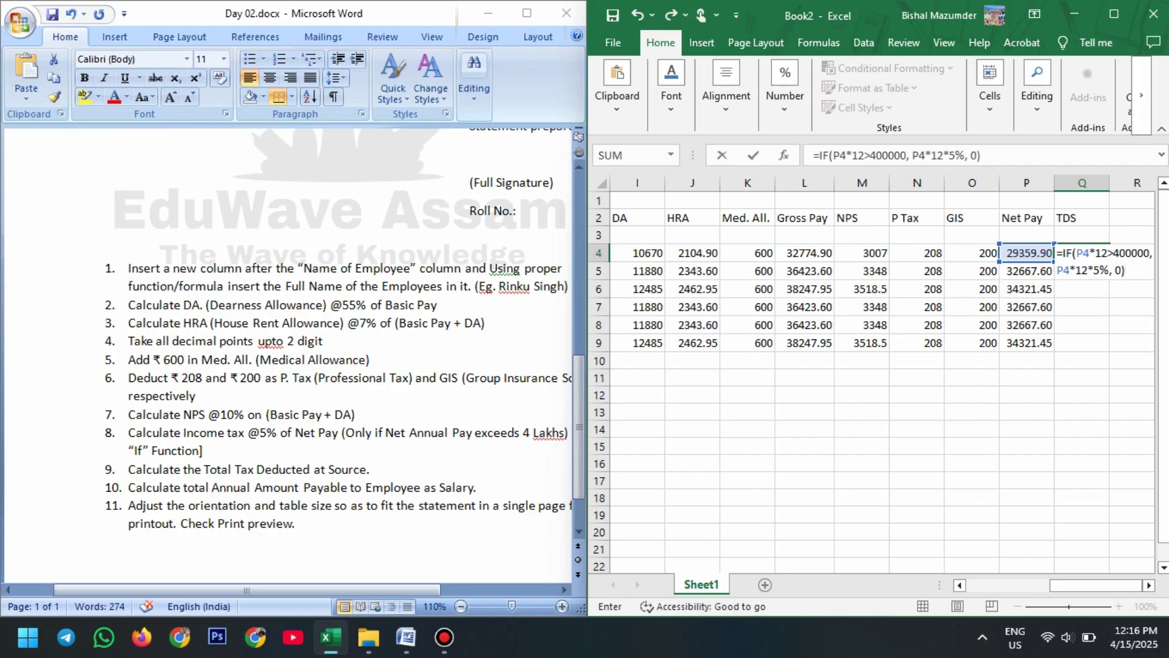
key("Return")
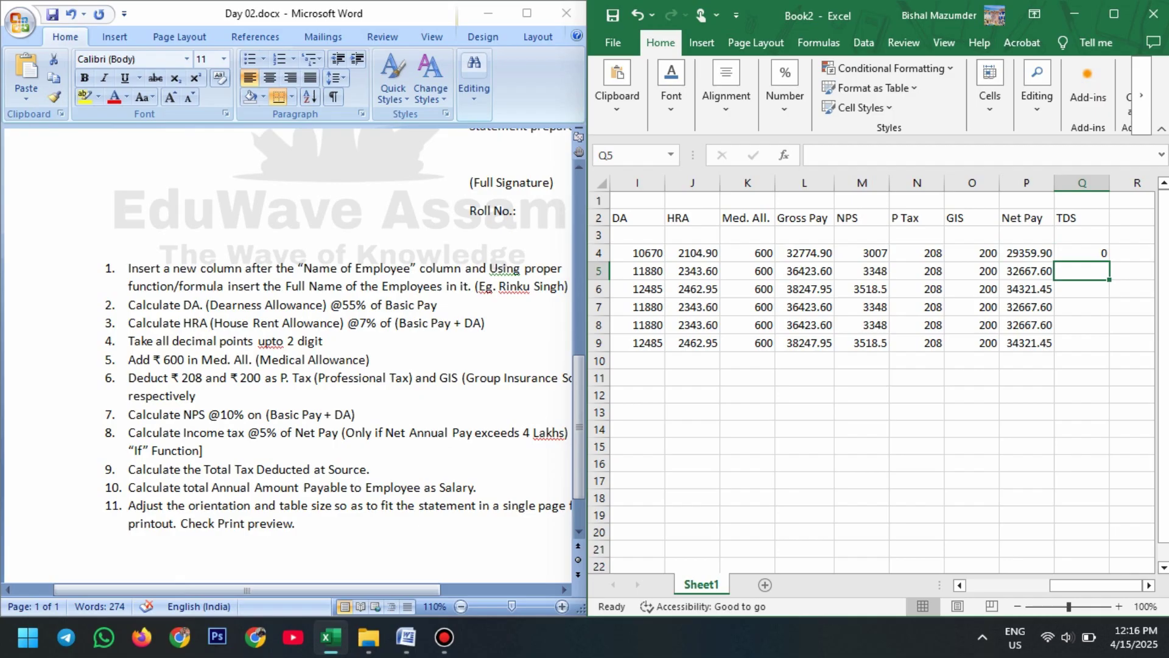
left_click(1082, 253)
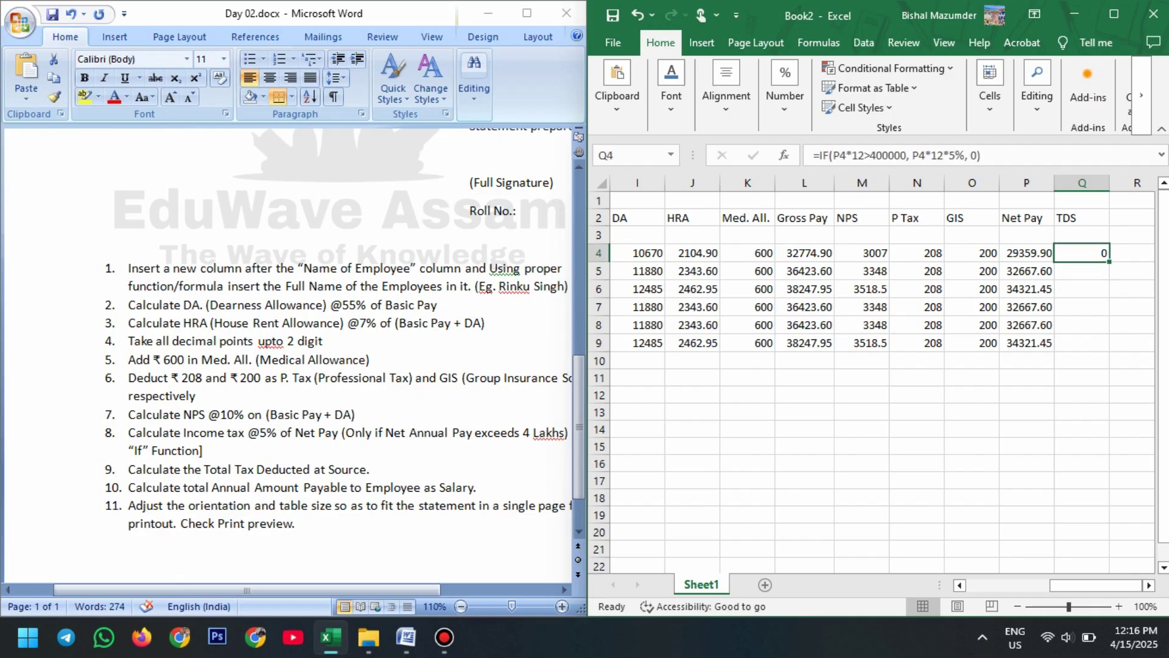
left_click_drag(1109, 261, 1109, 347)
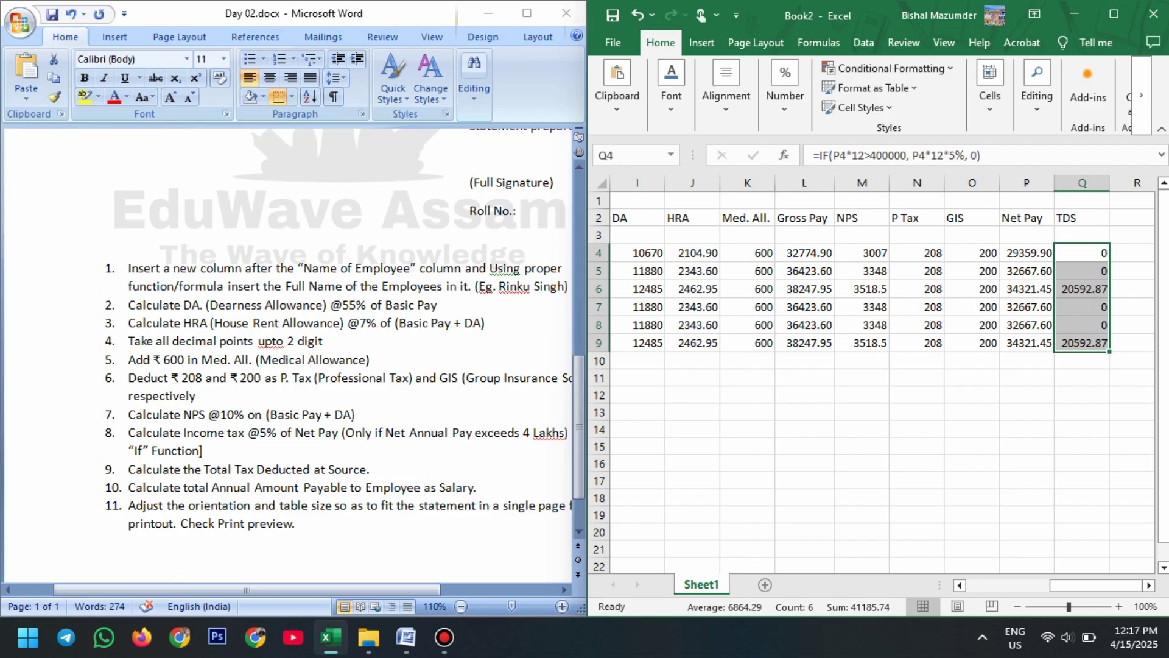
Step: Enter the label Total TDS in cell G11 below the pay table
scroll(882, 373, "left", 3)
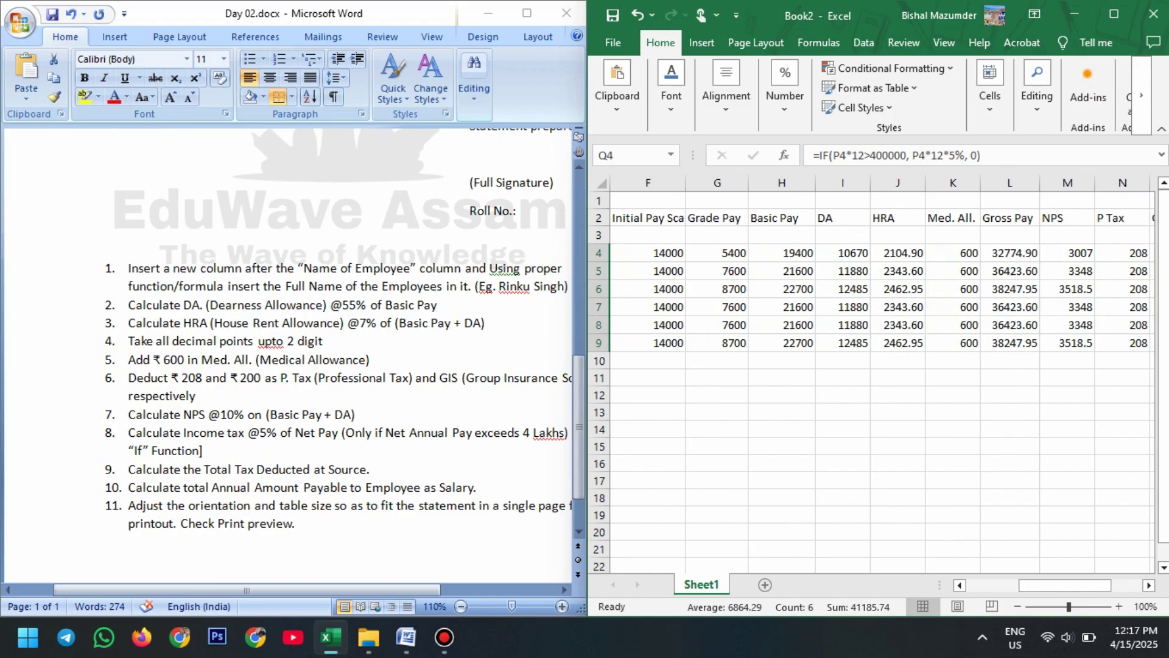
left_click(717, 378)
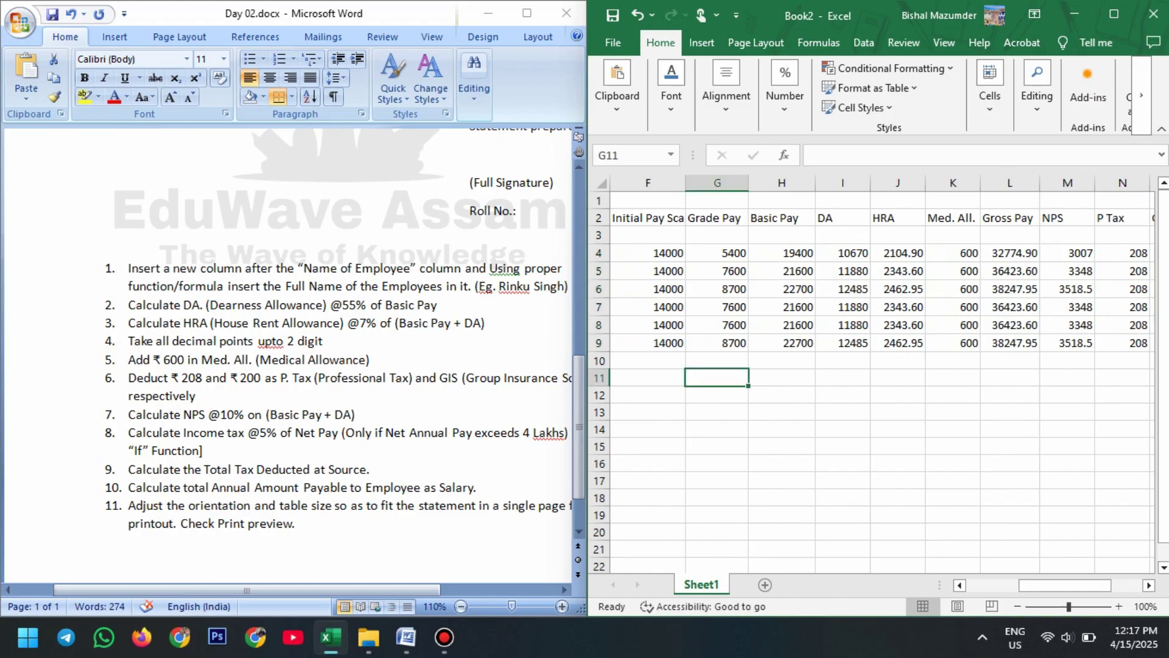
type("T")
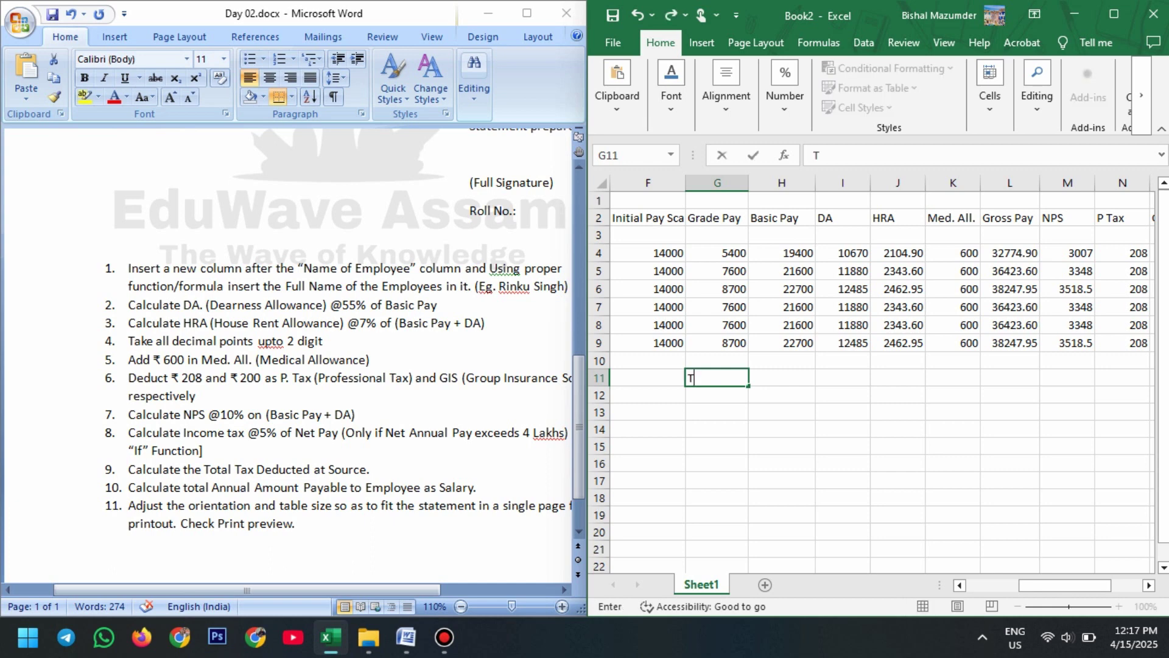
type("otal TDS")
left_click(782, 429)
left_click(782, 379)
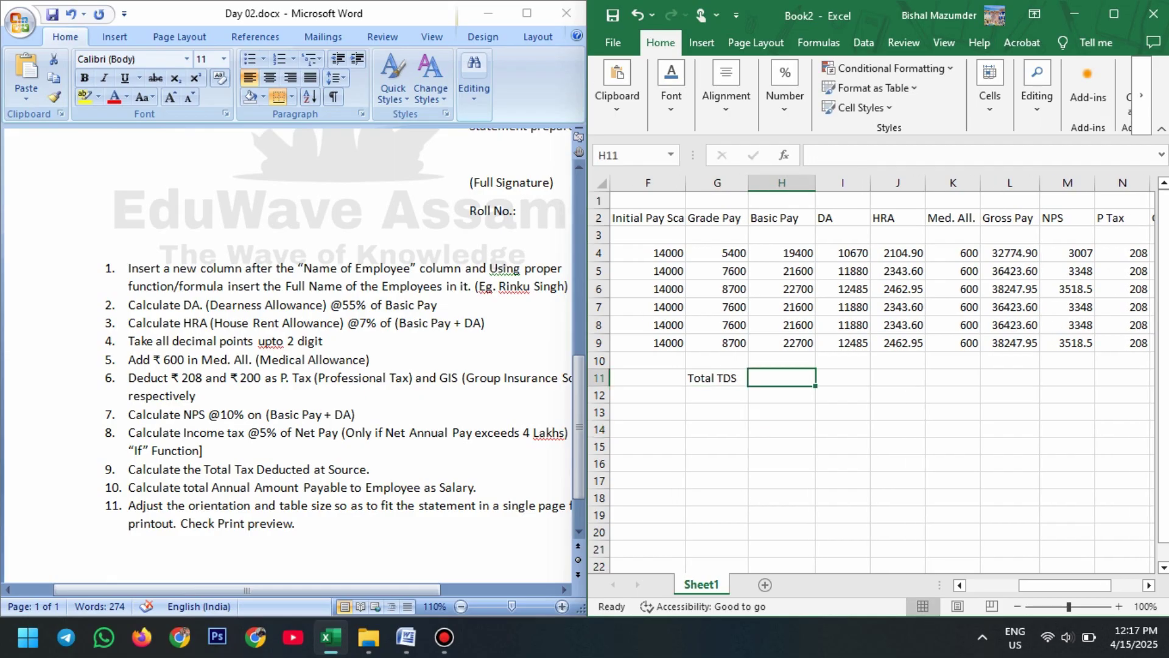
Step: Copy the Total TDS label from G11 to L11, closer to the TDS column
scroll(883, 371, "right", 3)
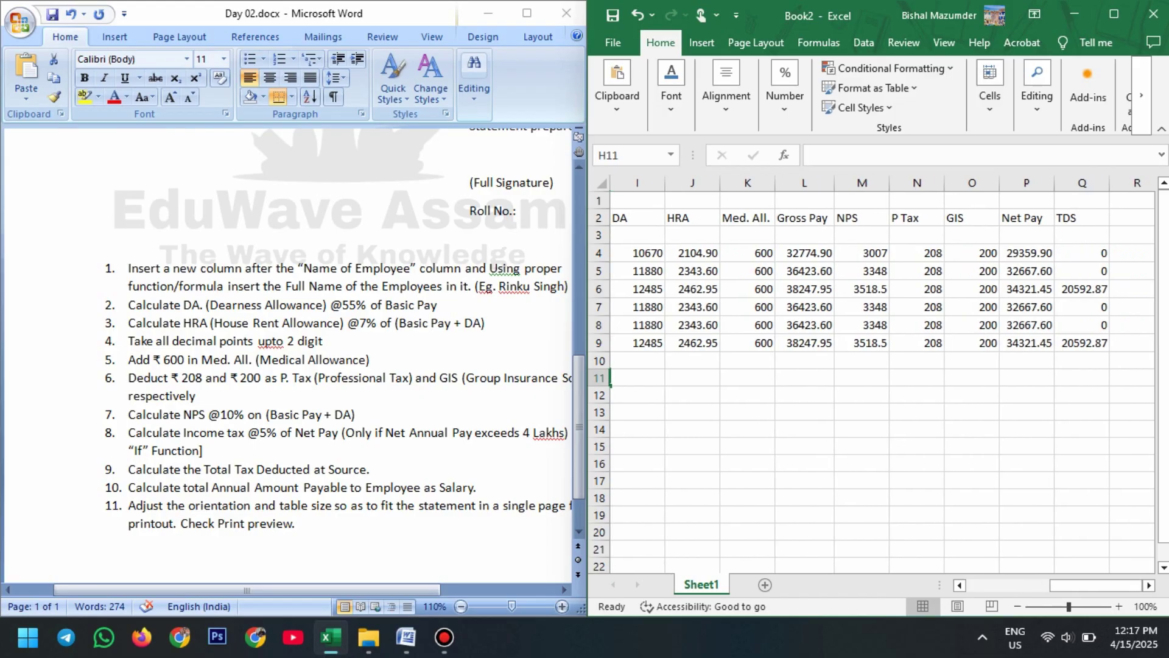
scroll(872, 373, "left", 2)
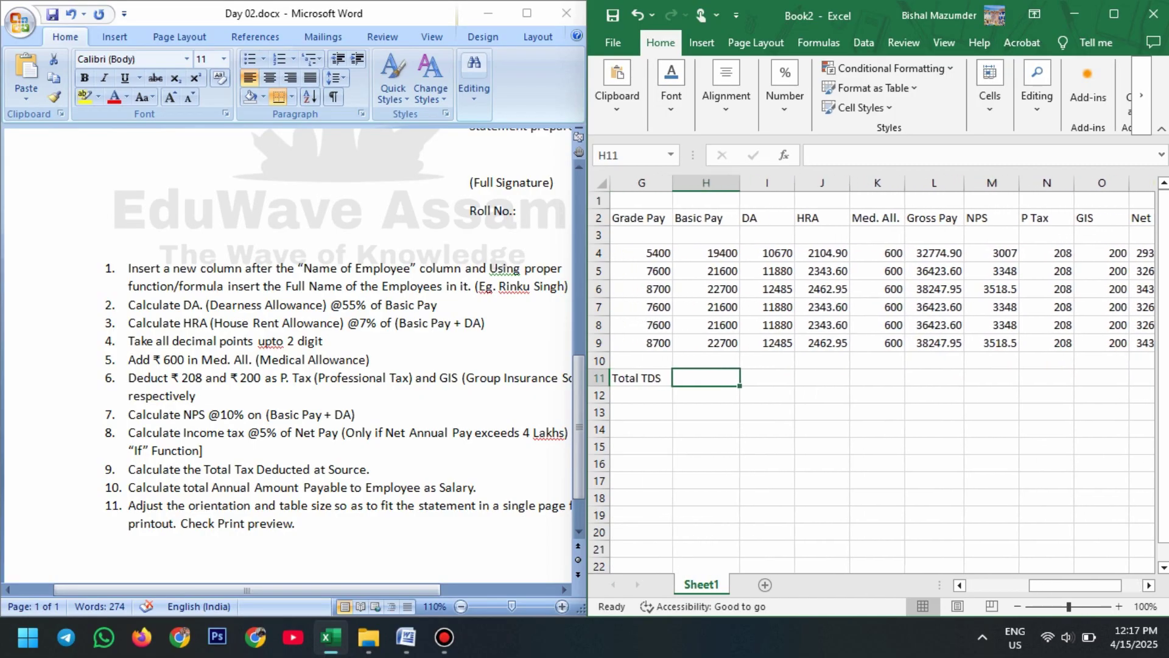
scroll(871, 374, "left", 1)
left_click(717, 379)
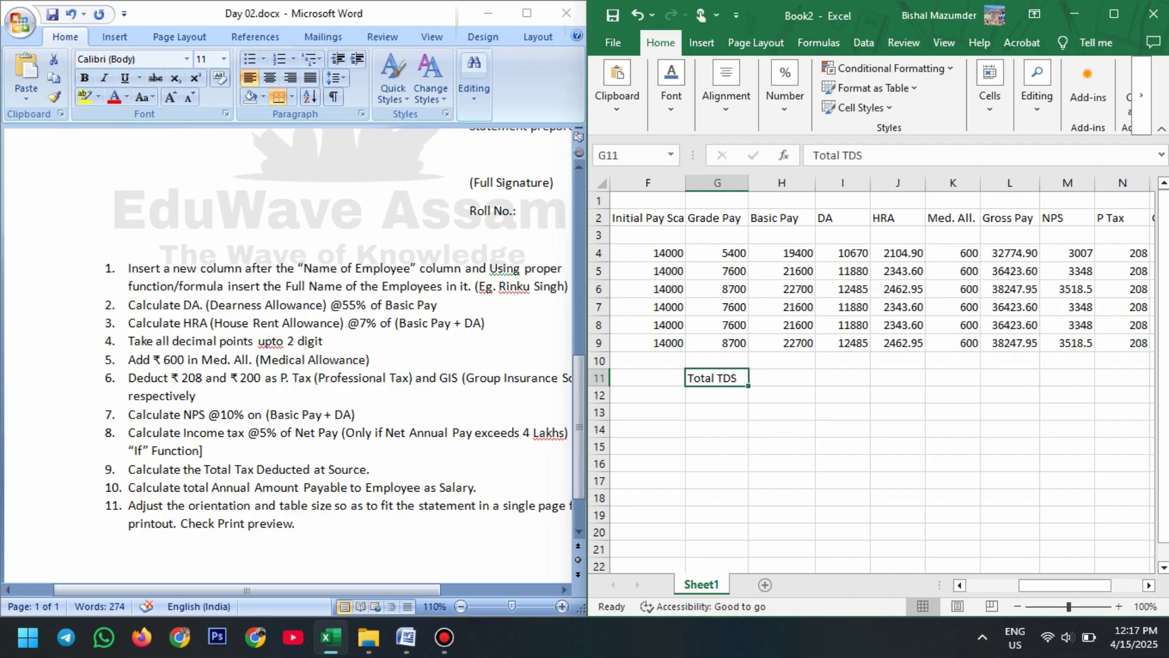
key("ctrl+c")
scroll(884, 371, "right", 3)
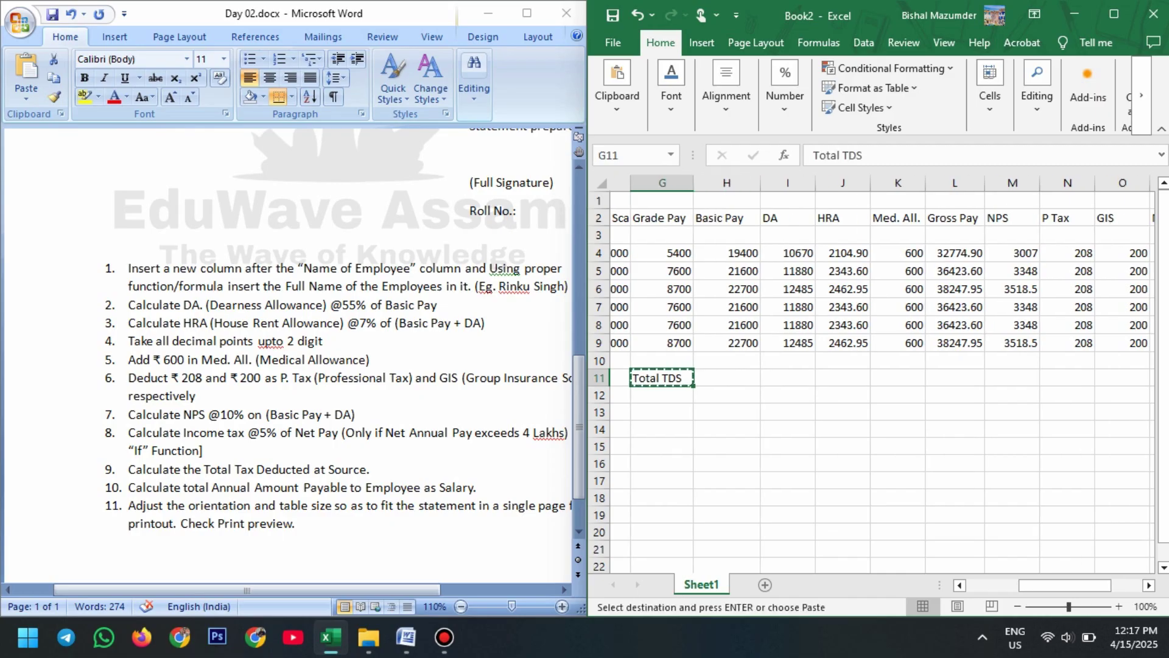
left_click(804, 378)
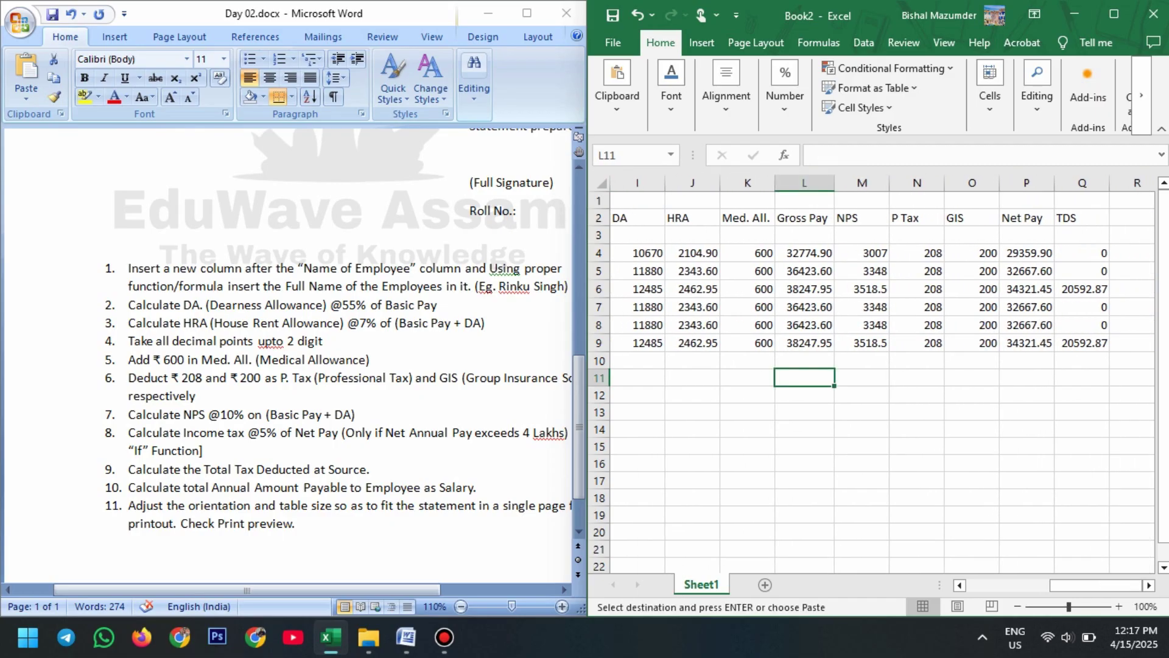
key("Return")
Step: Total the TDS column in M11, beside the Total TDS label, with the formula =SUM(Q4:Q9)
left_click(862, 378)
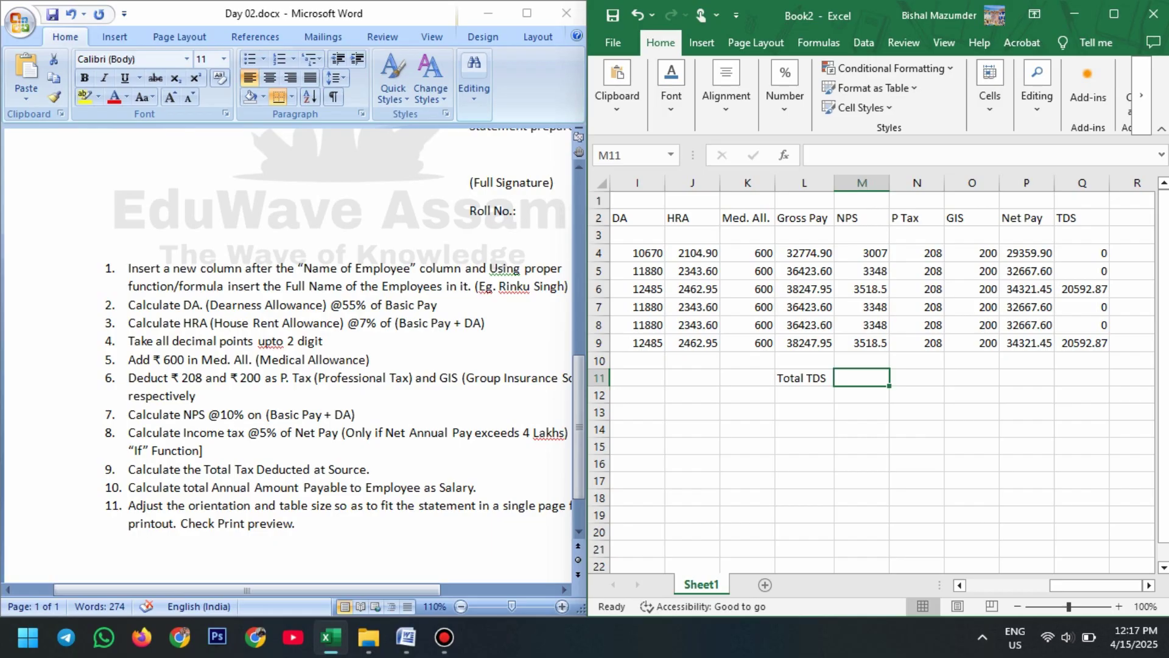
type("=")
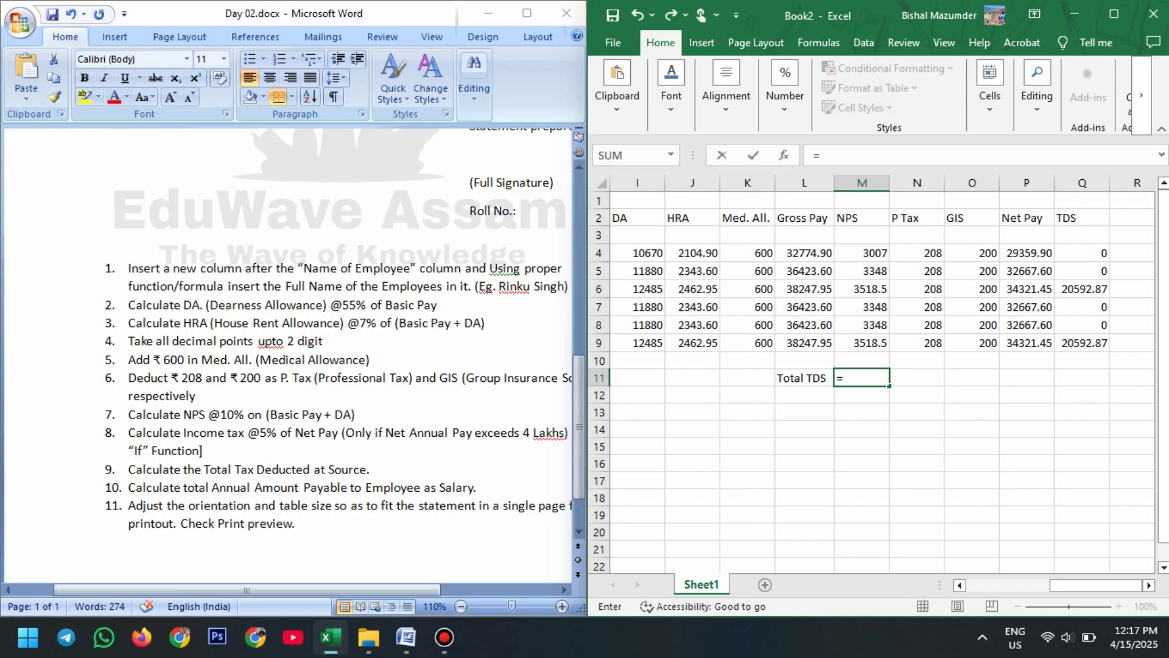
type("sum")
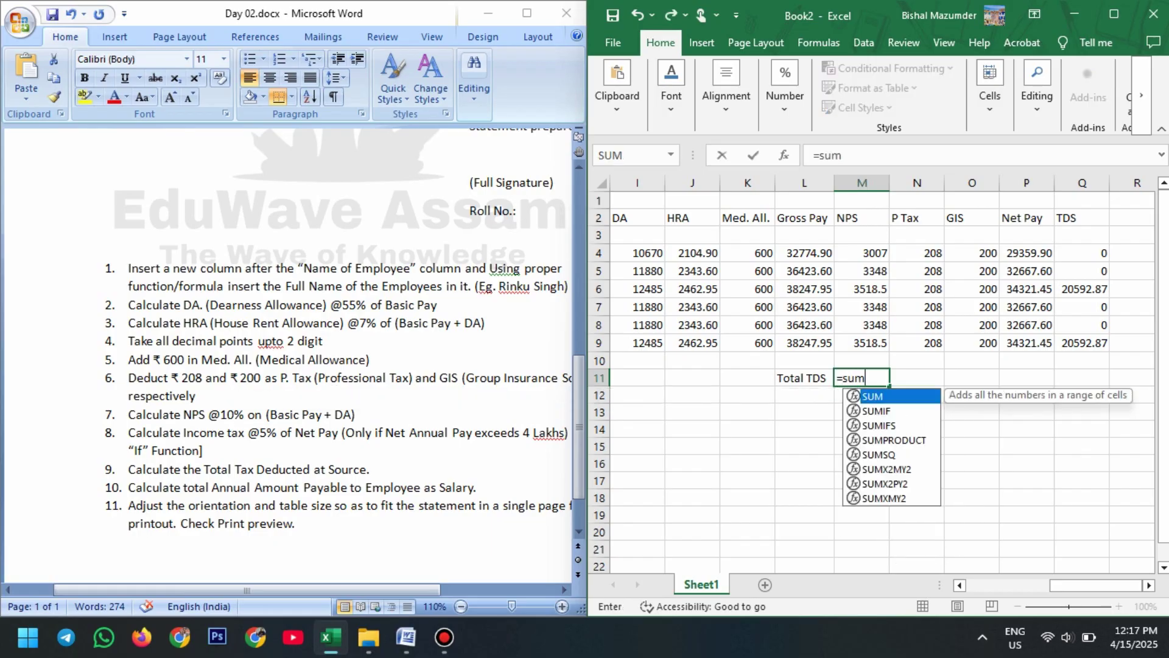
key("Tab")
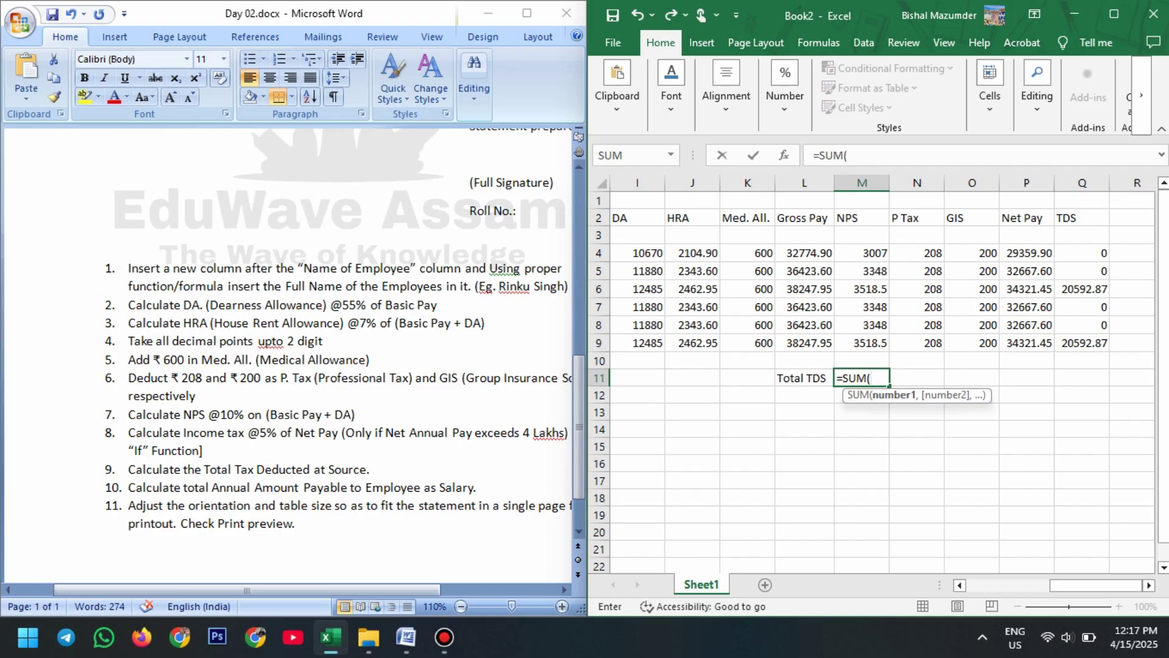
type("Q4:")
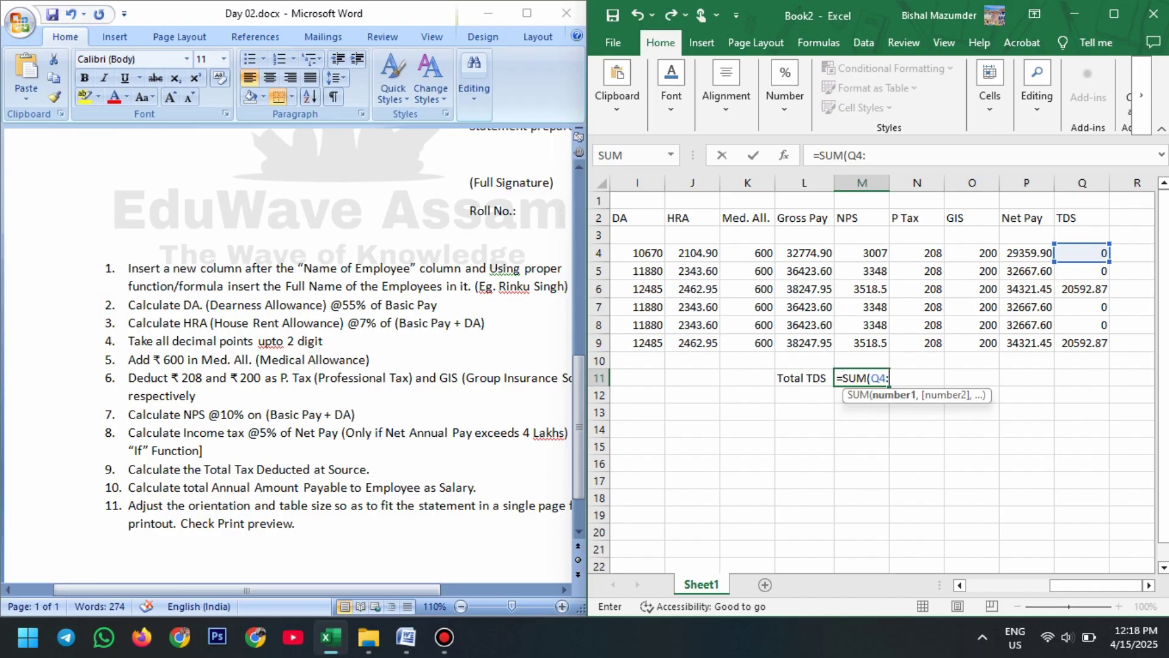
type("Q9)")
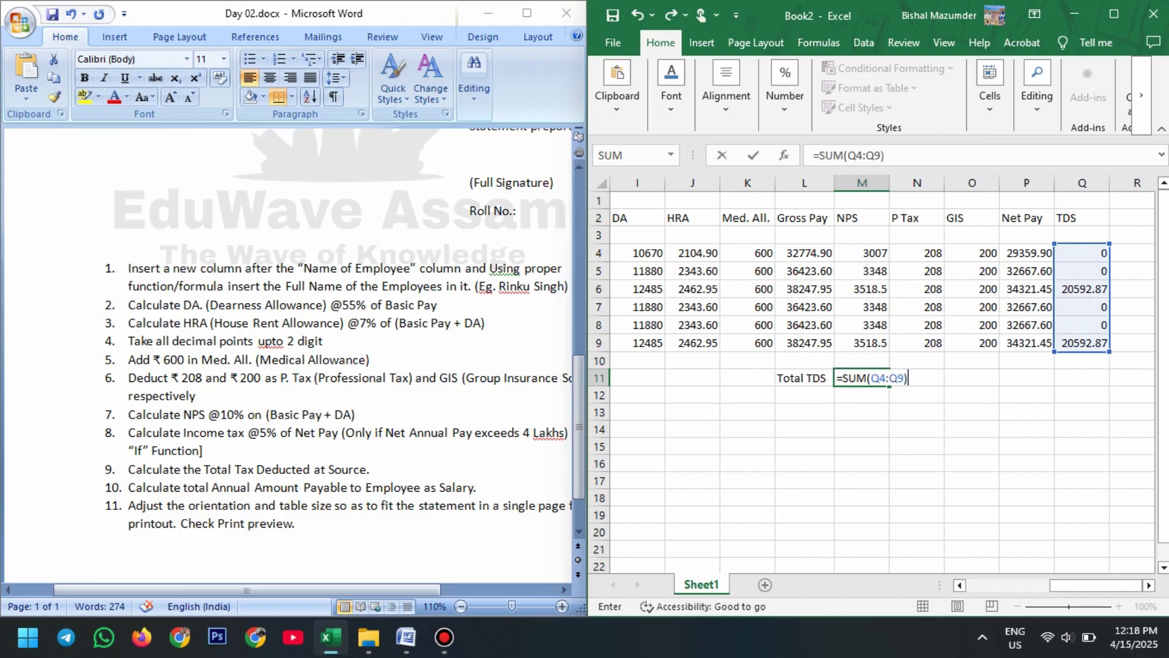
key("Return")
key("Up")
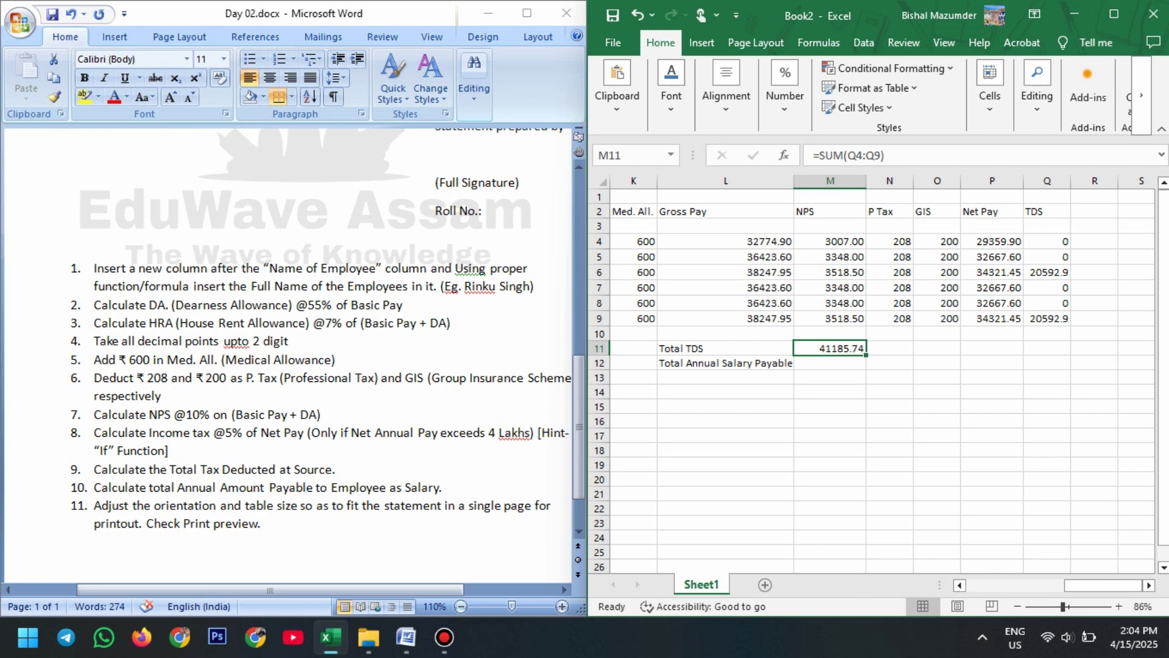
Step: Calculate the total annual salary payable in M12 with the formula =SUM(P4:P9)*12-M11
left_click(830, 363)
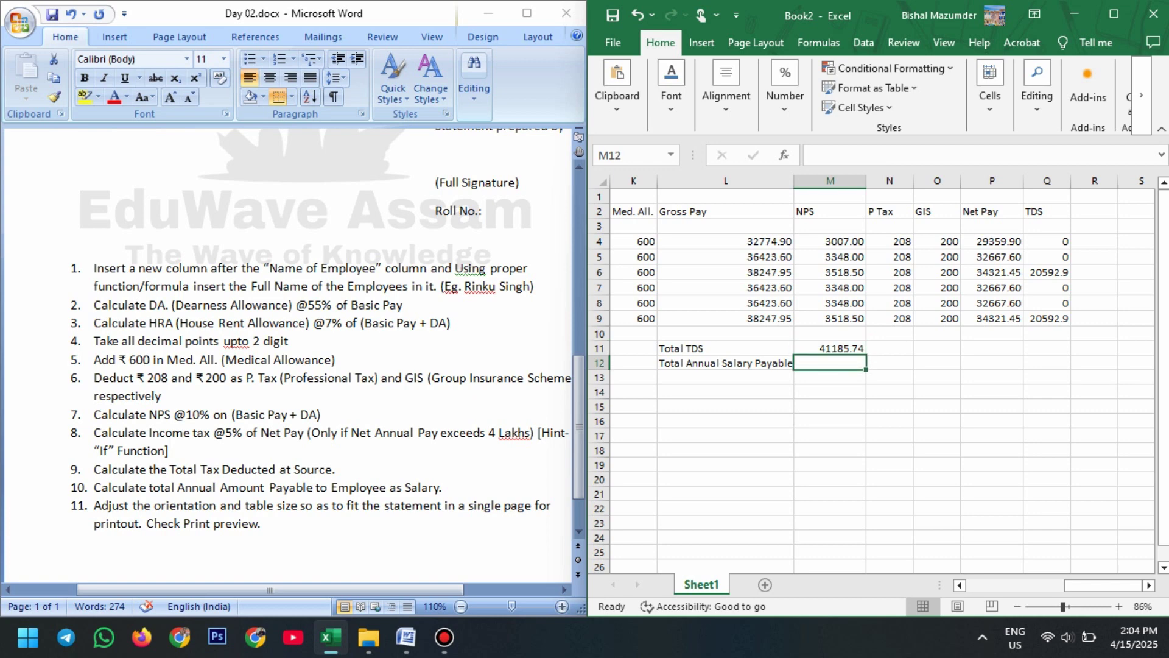
type("=S")
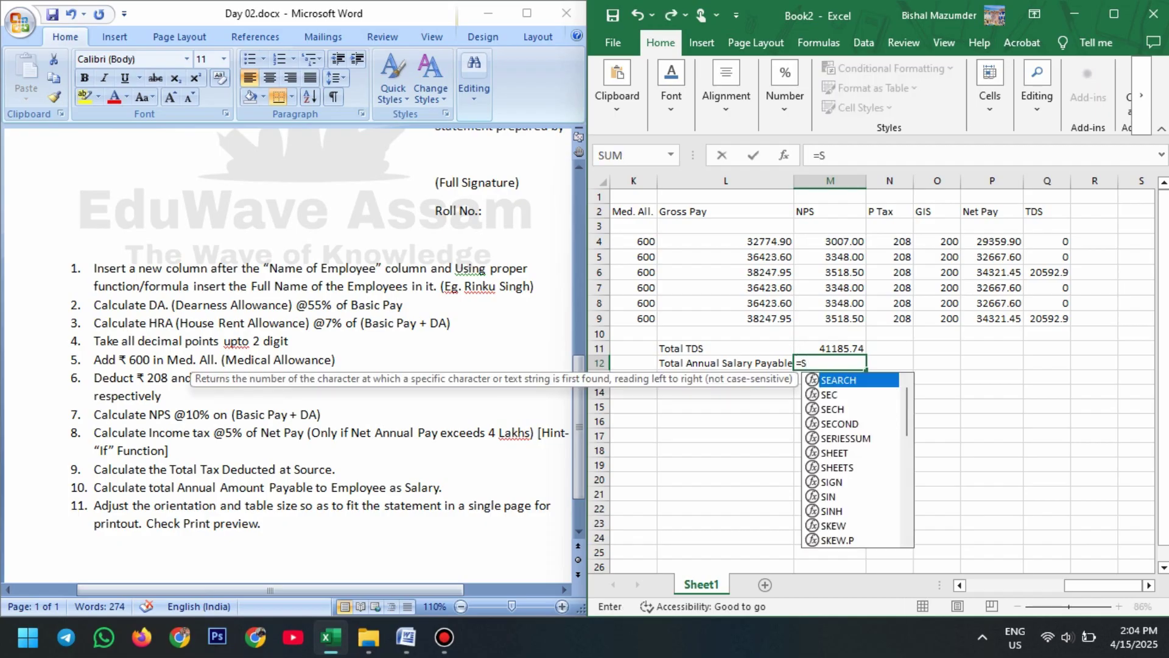
type("um")
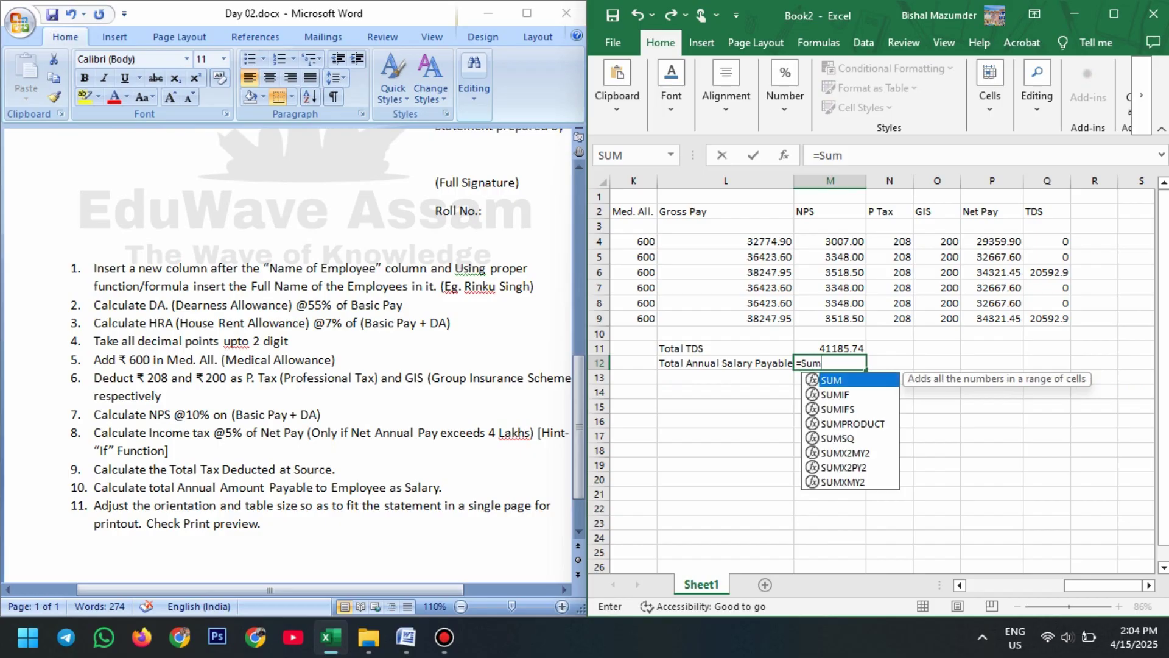
key("Tab")
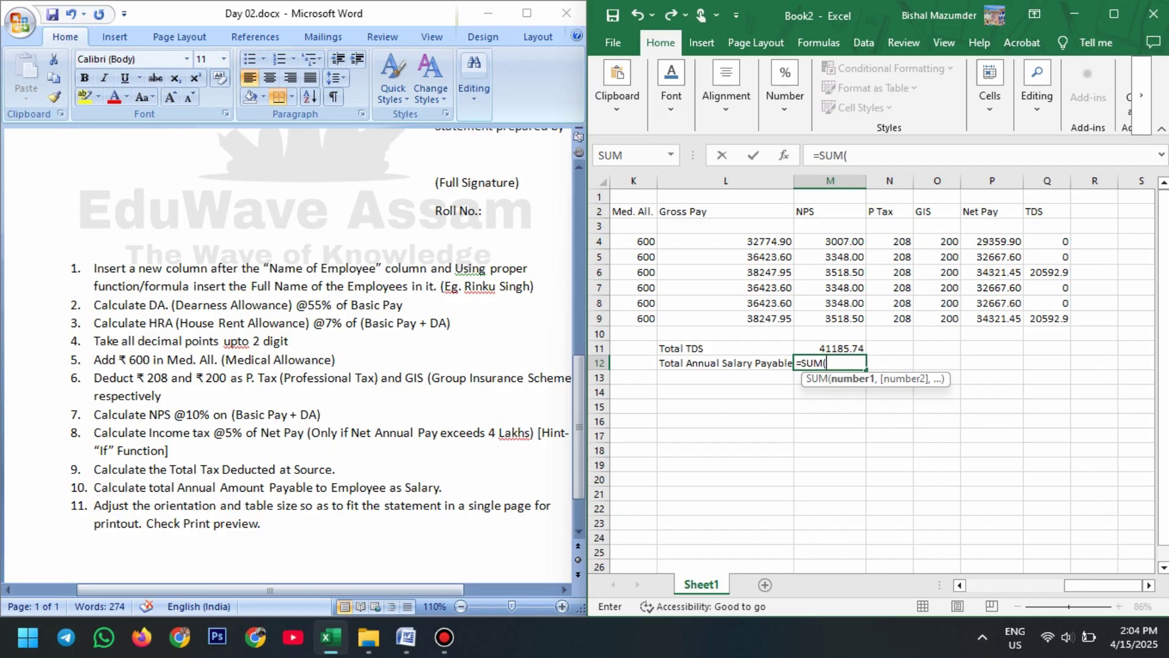
type("P4")
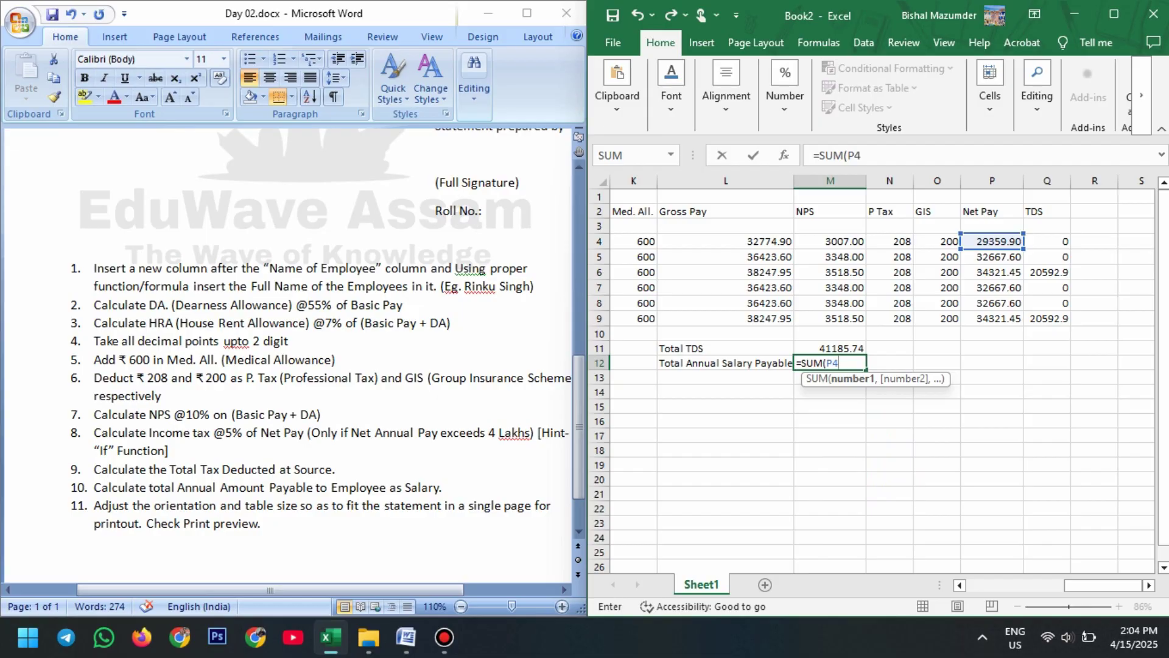
type("P")
key("BackSpace")
type(":P9")
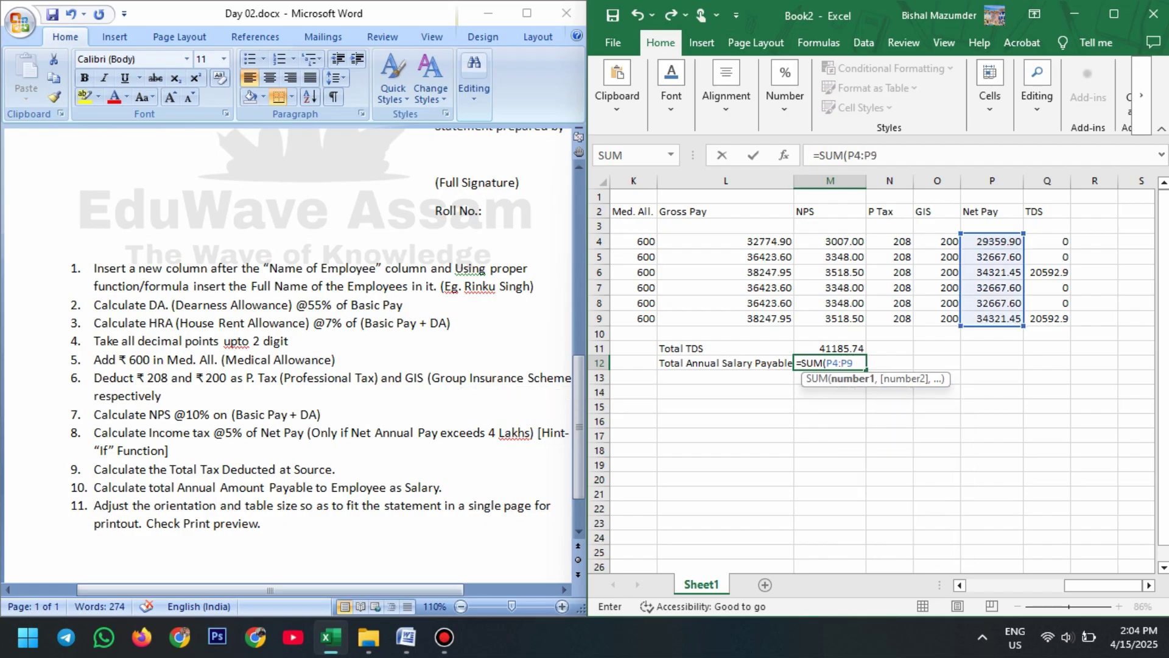
type(")")
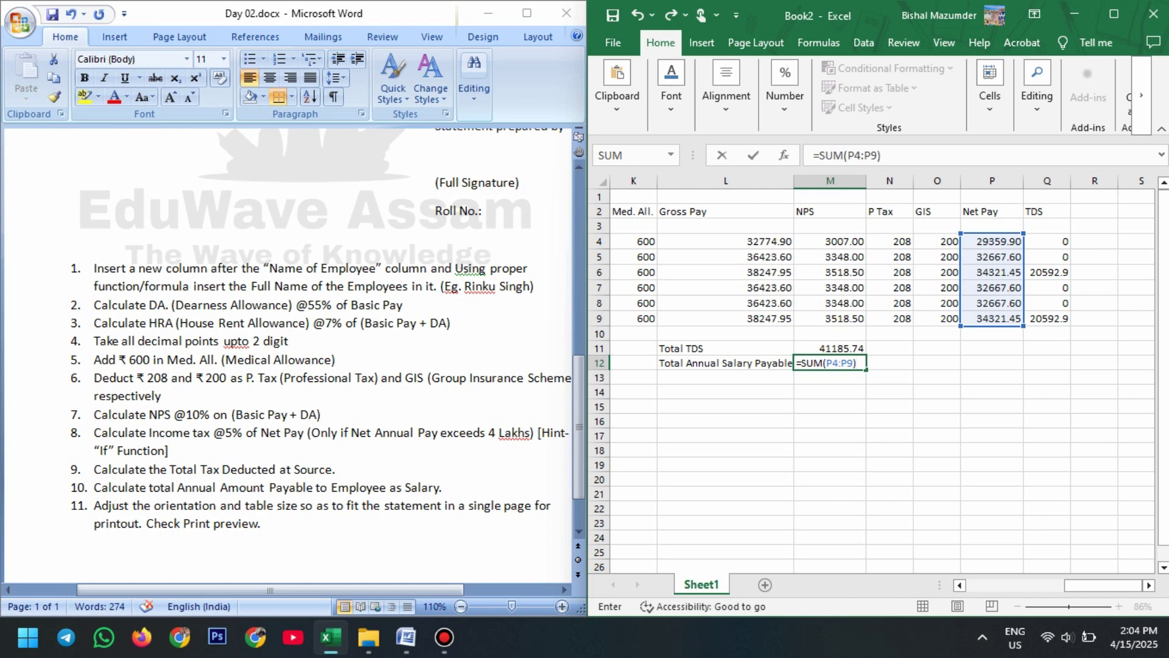
type("*12-")
type("M")
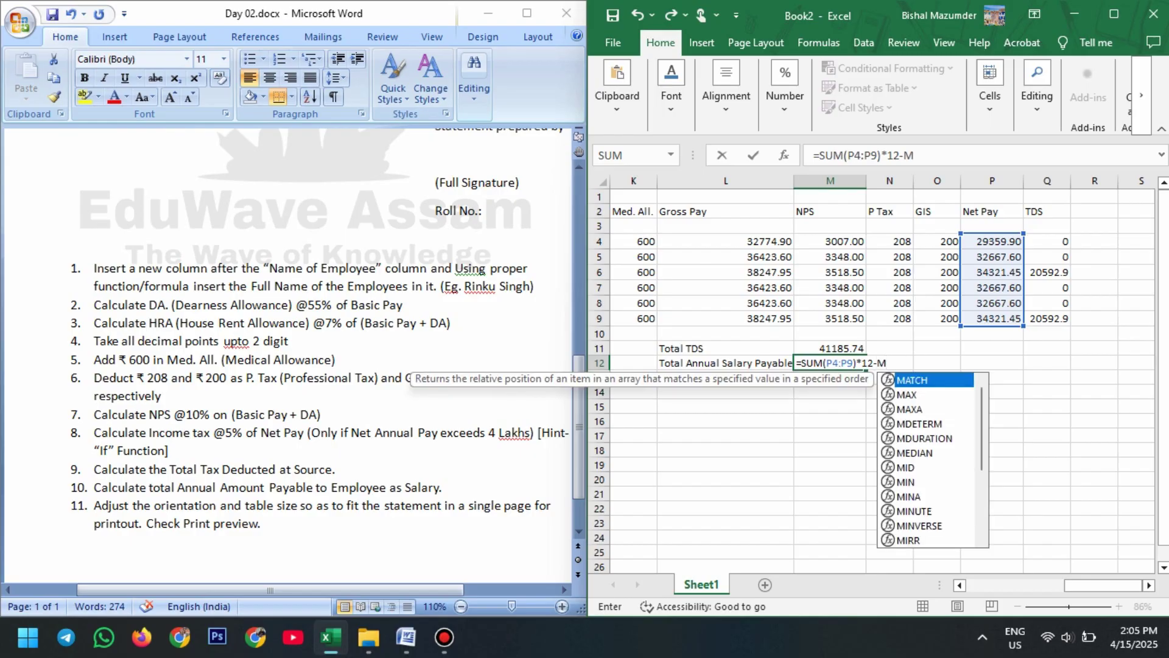
type("11")
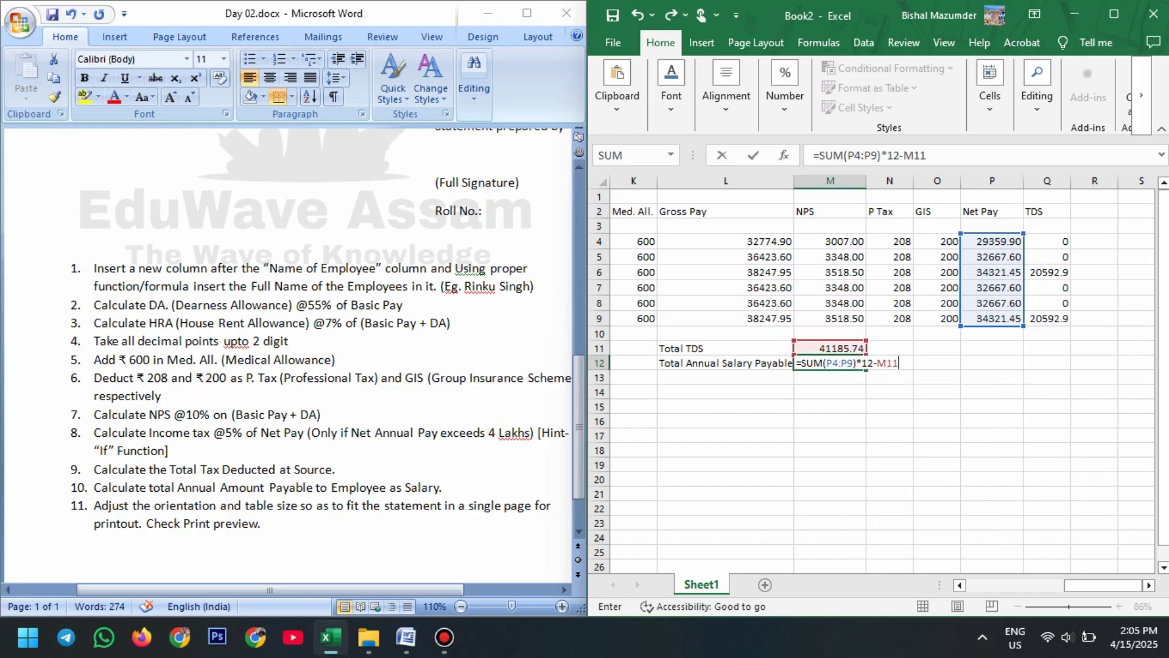
key("Return")
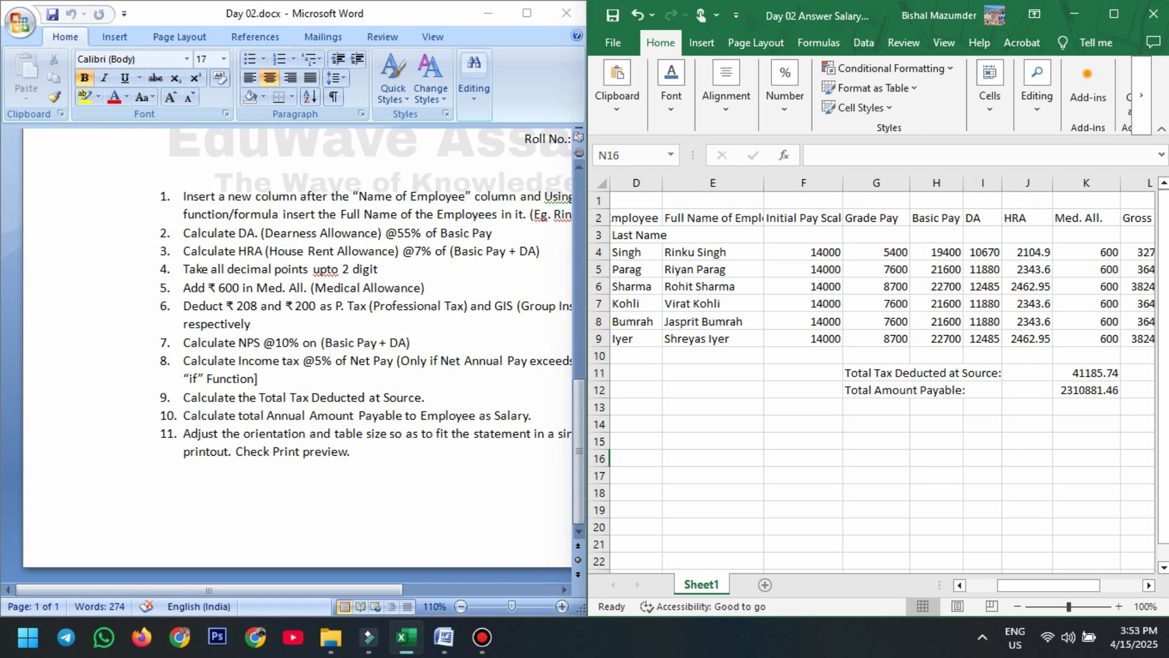
Step: Switch to the Word assignment and examine the full width of the numbered instructions
left_click(366, 524)
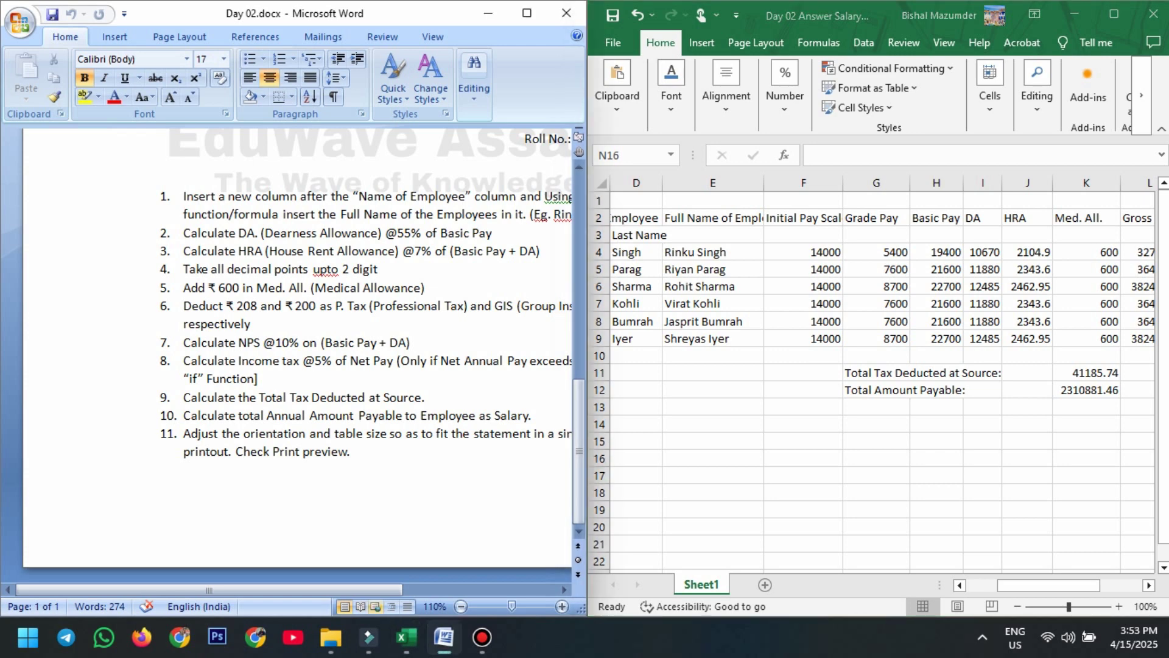
left_click_drag(209, 589, 288, 590)
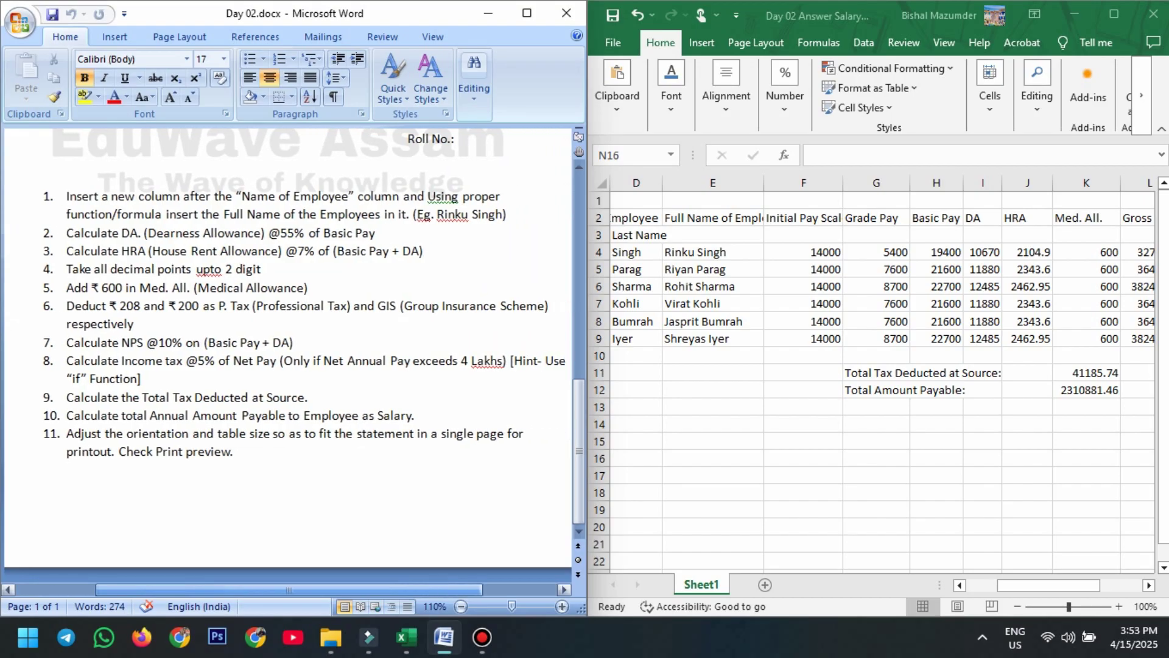
Step: Select the employee pay table B2:Q9, from the Sl. No. heading to the last Income Tax value
left_click_drag(288, 590, 247, 589)
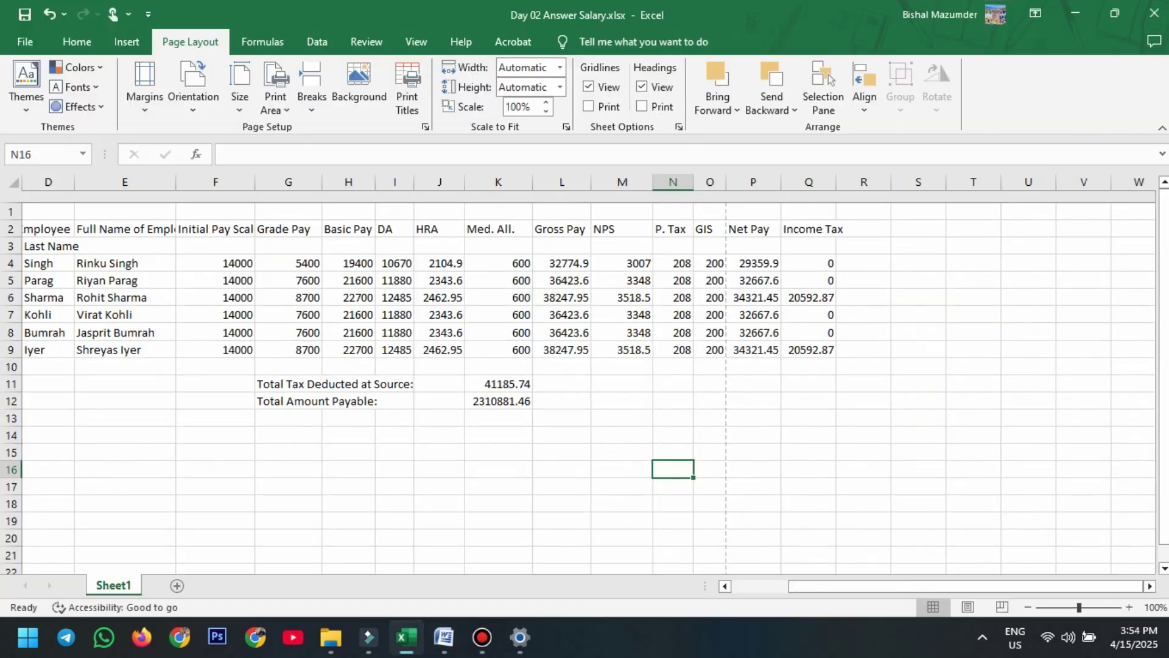
scroll(585, 383, "left", 2)
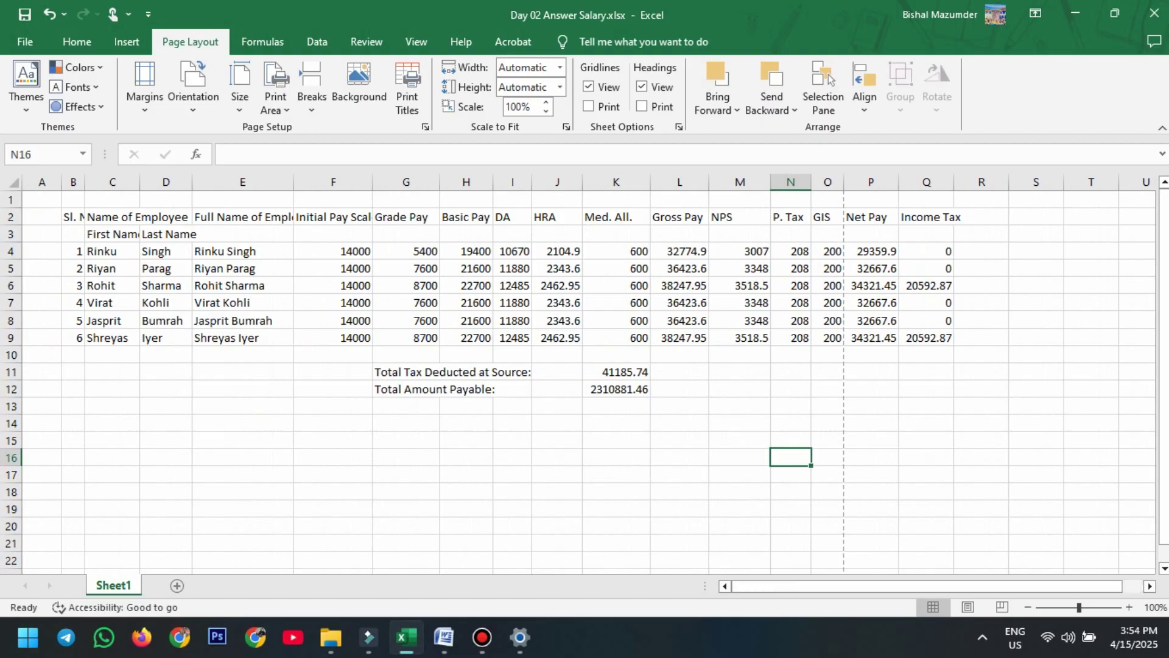
mouse_move(73, 217)
left_mouse_down()
mouse_move(688, 286)
mouse_move(877, 344)
mouse_move(981, 356)
mouse_move(877, 338)
mouse_move(932, 338)
left_mouse_up()
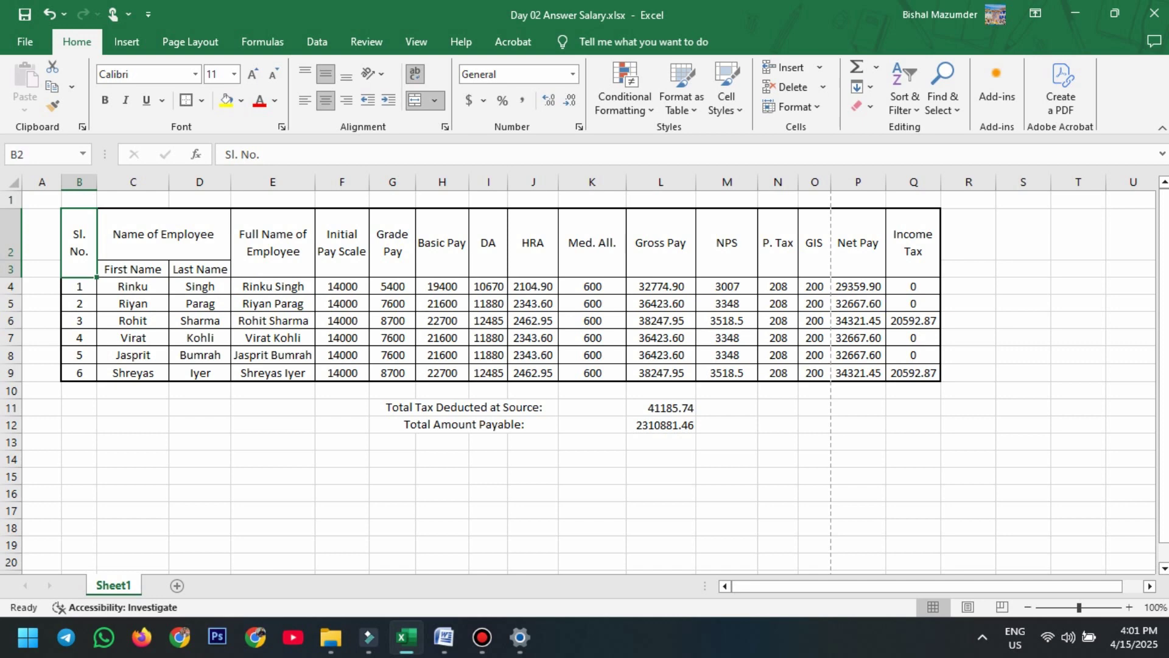
Step: Check the print preview and narrow the Sl. No., Med. All. and NPS columns of the pay table
key("ctrl+p")
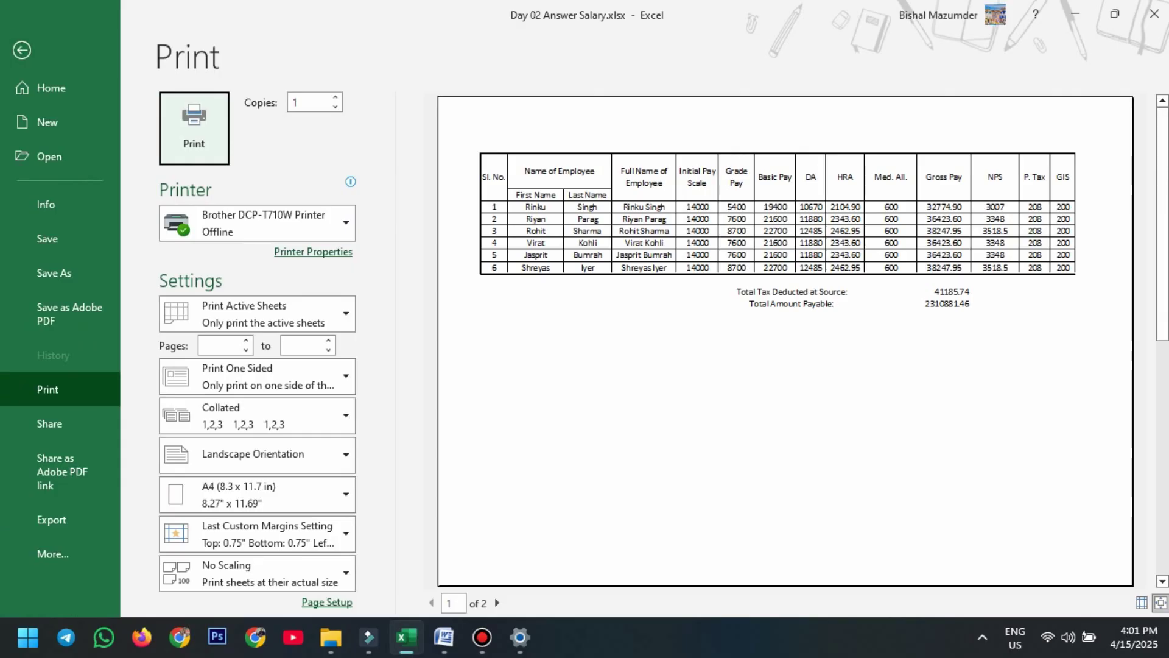
key("Escape")
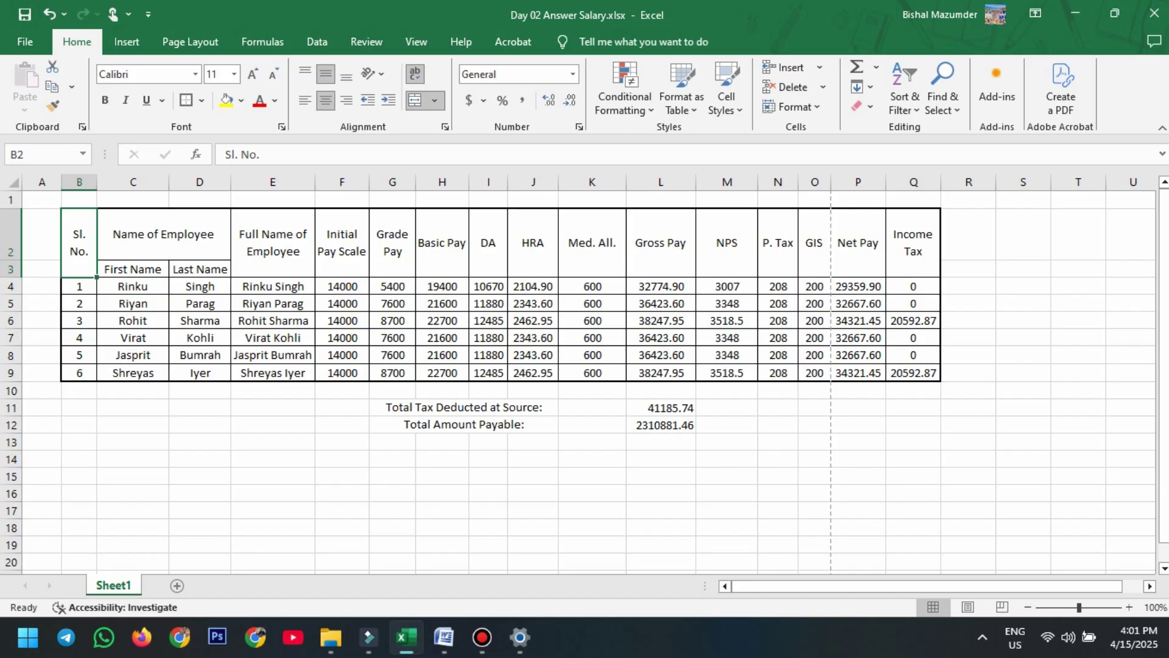
left_click_drag(97, 182, 91, 181)
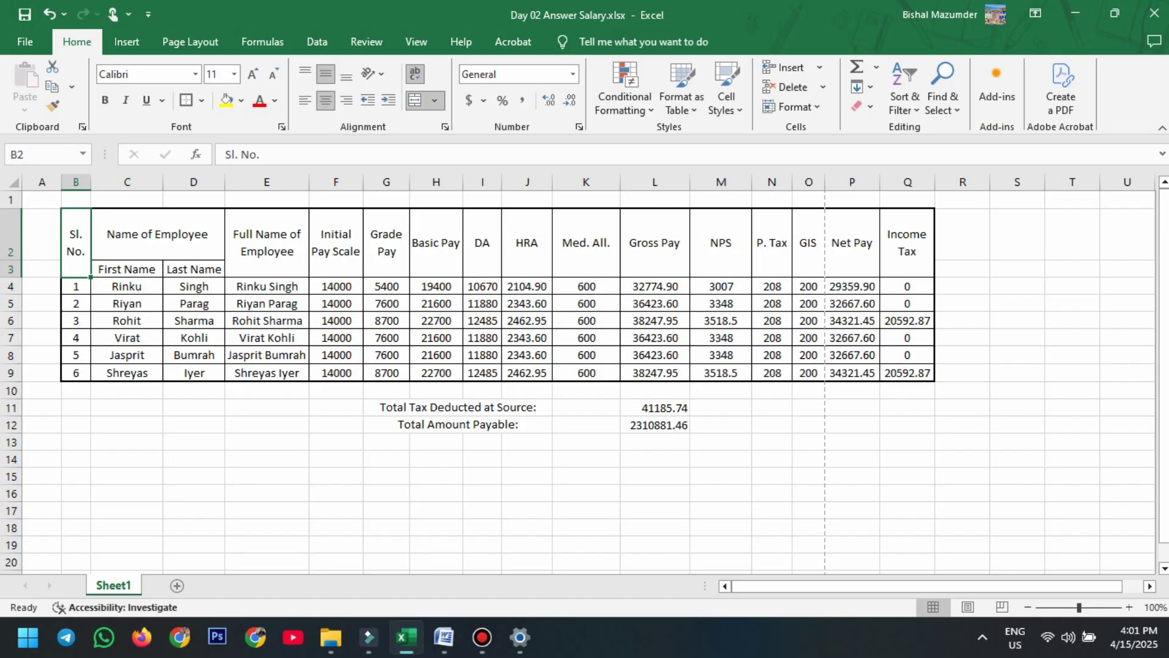
left_click_drag(309, 181, 308, 182)
left_click_drag(620, 181, 599, 181)
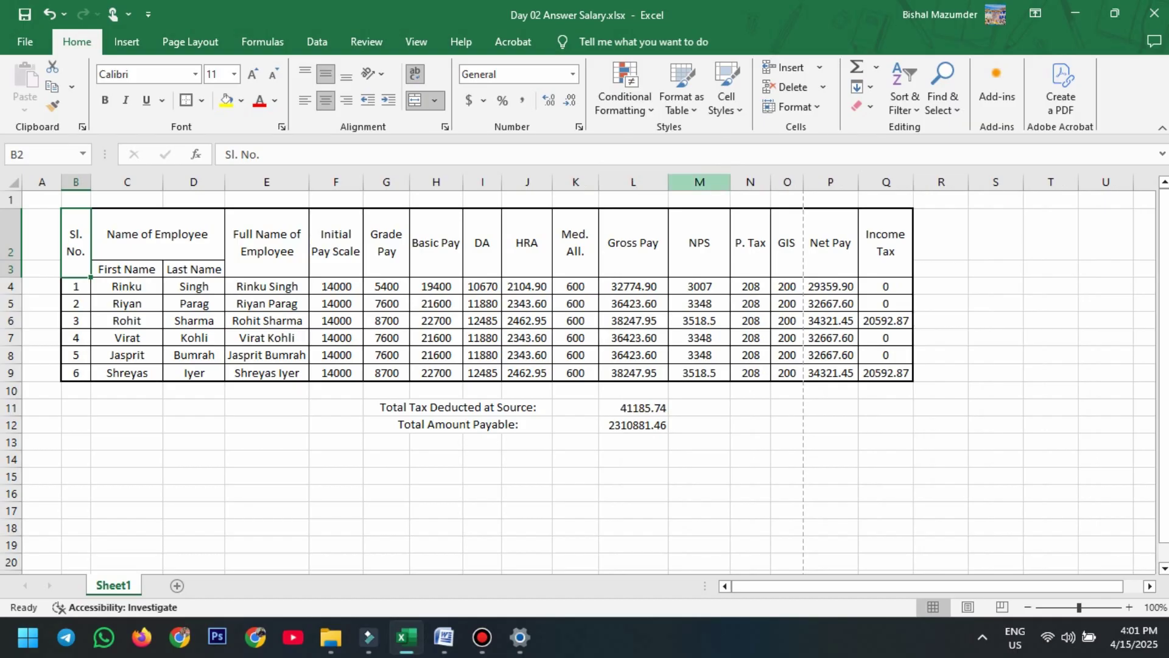
left_click_drag(731, 182, 726, 181)
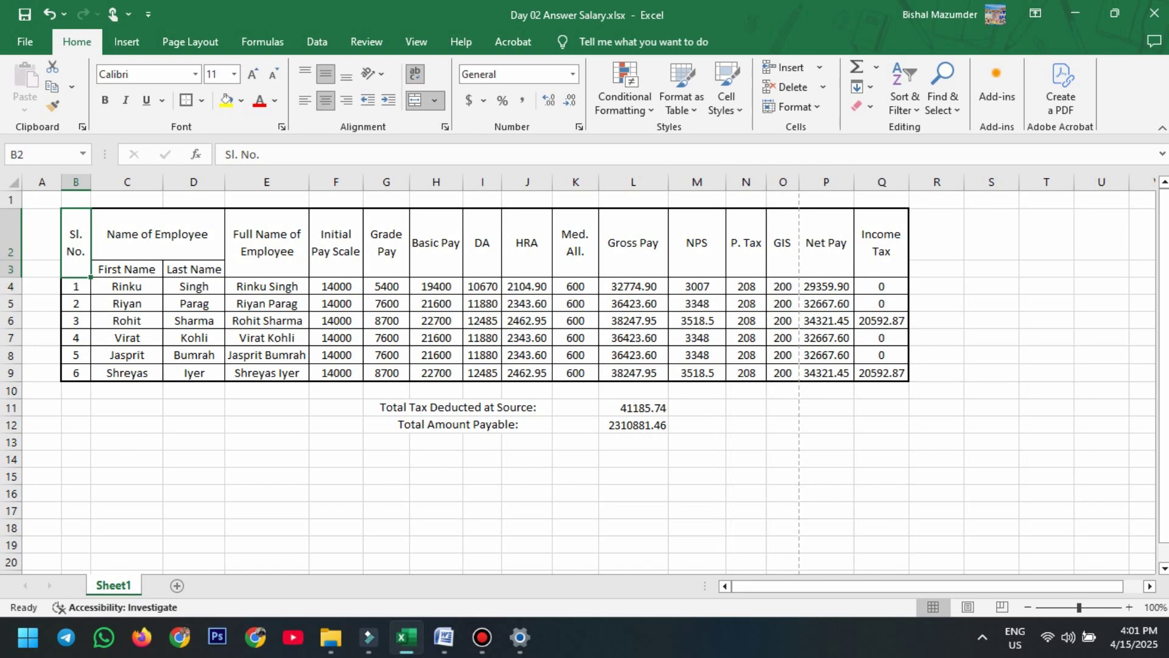
Step: Show the NPS values in M4:M9 with two decimal places
left_click_drag(697, 287, 697, 373)
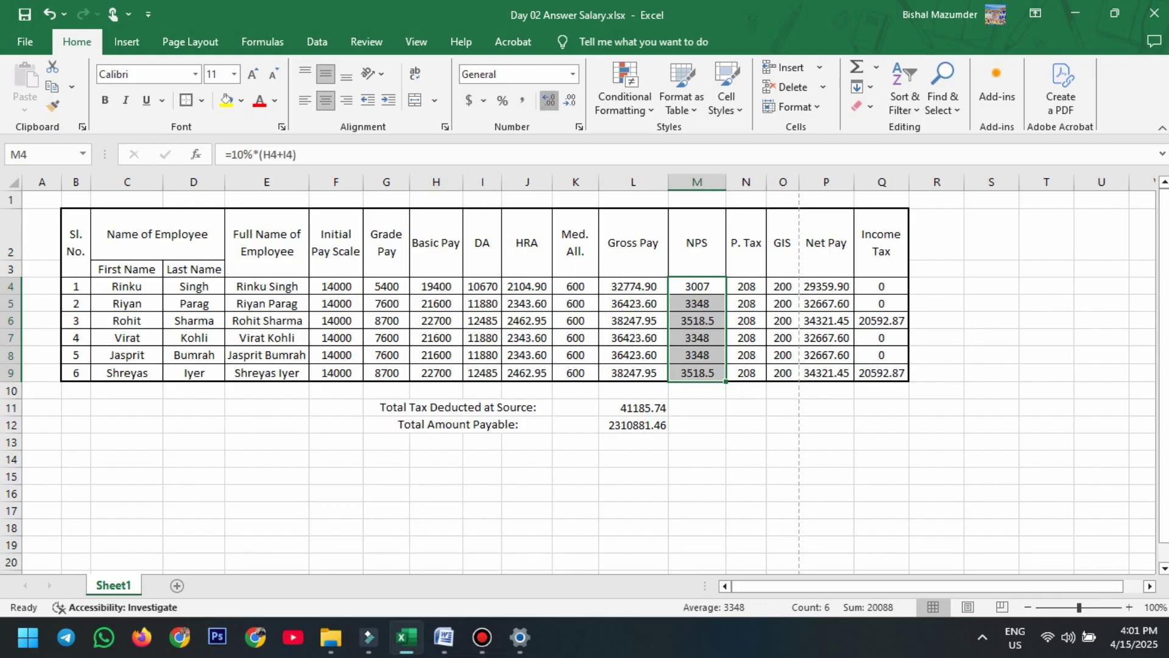
left_click(548, 100)
left_click(827, 355)
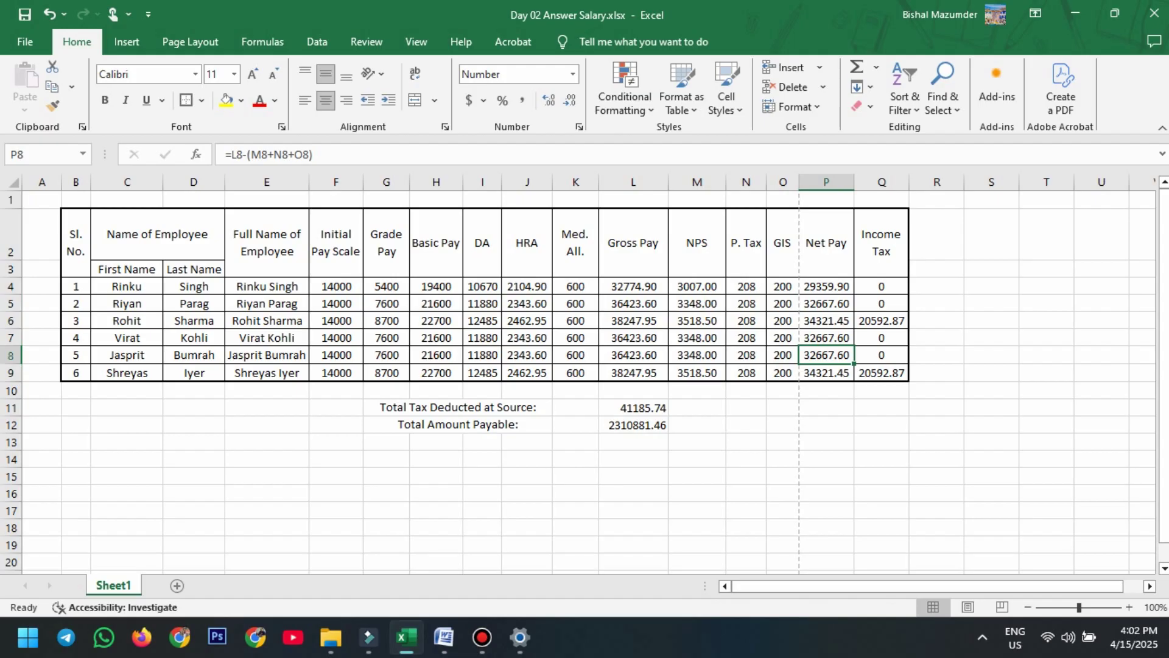
Step: Set B2:Q12, covering the pay table and the two totals, as the print area
left_click_drag(881, 424, 75, 242)
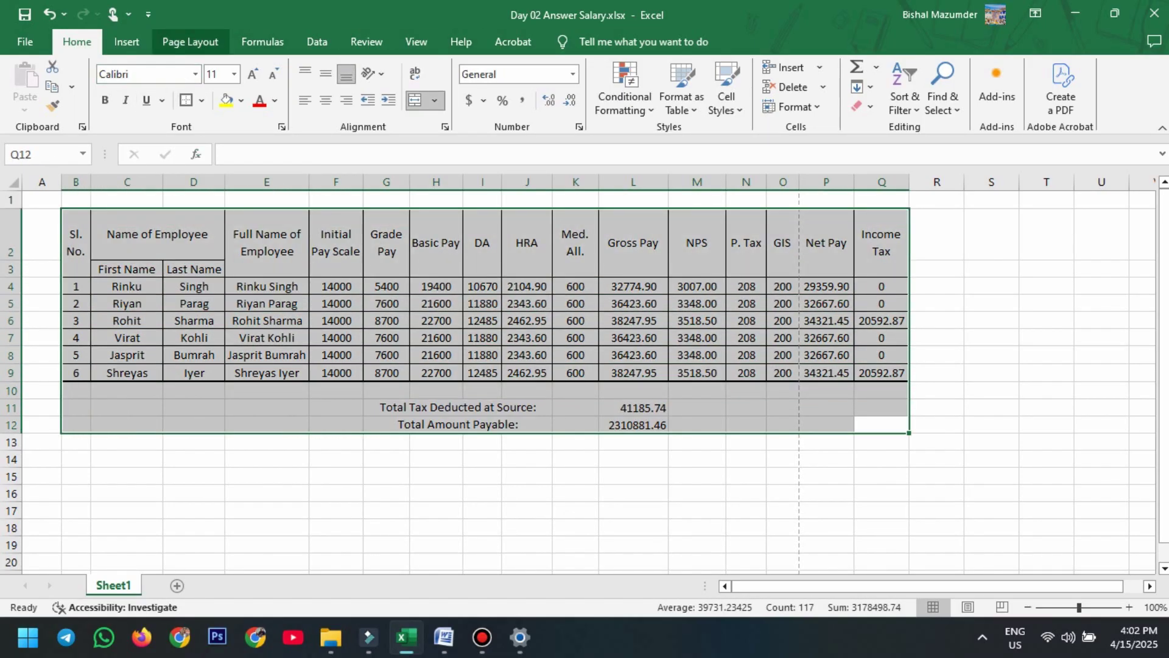
left_click(190, 42)
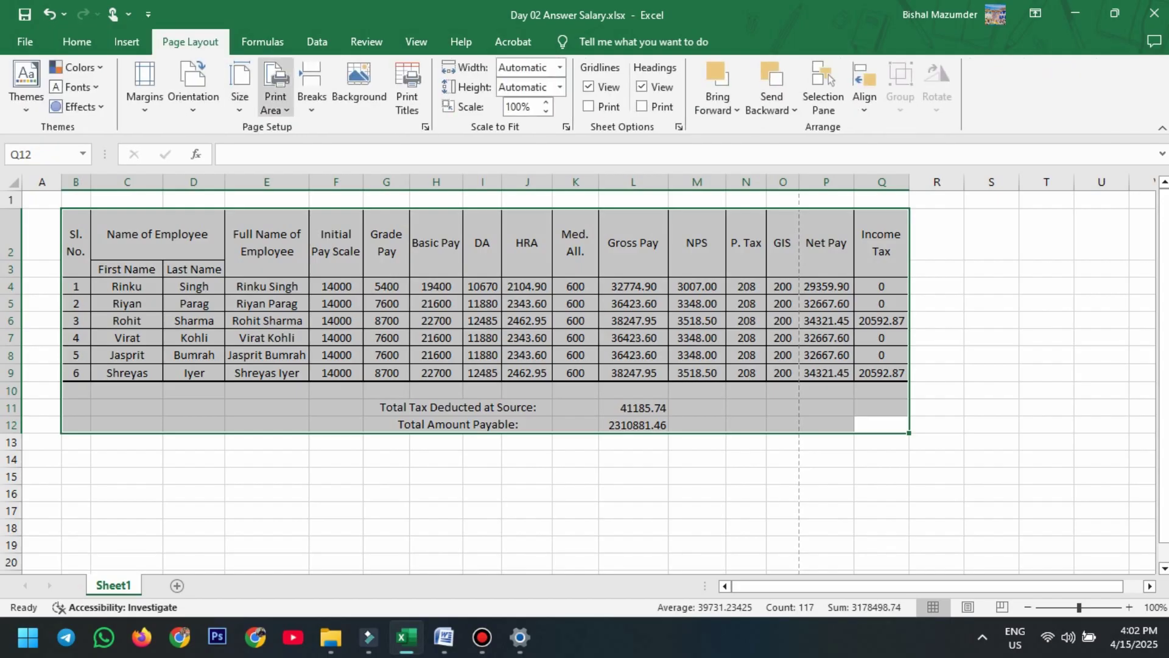
left_click(275, 98)
left_click(317, 128)
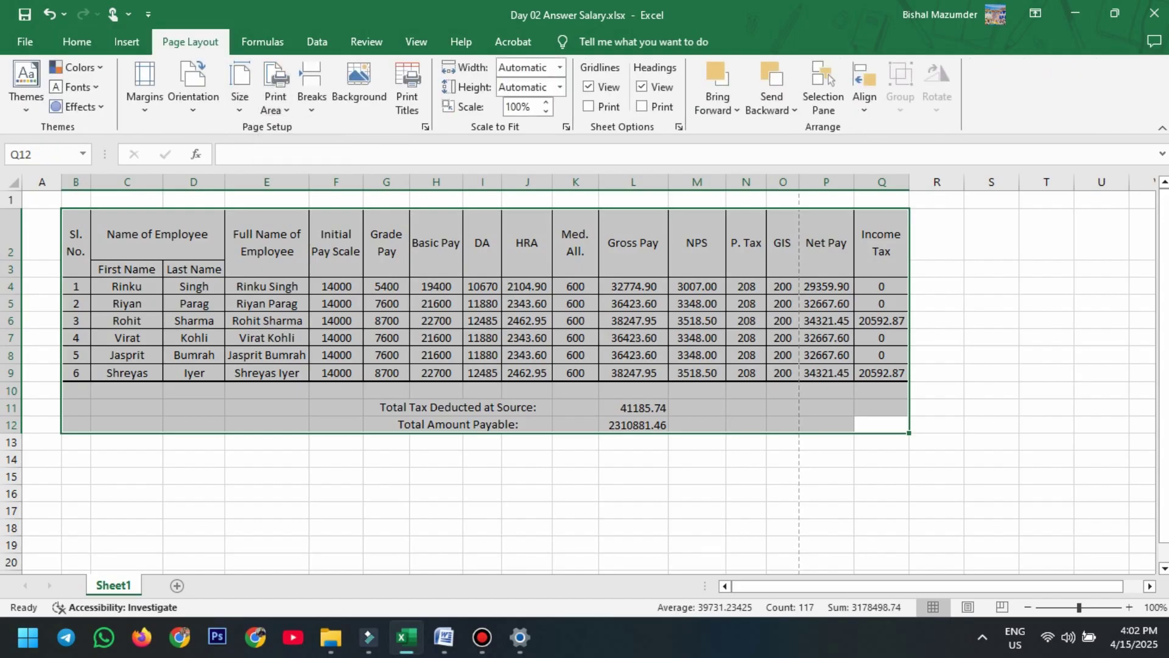
Step: Try portrait orientation in the print preview and return the page to landscape
left_click(193, 85)
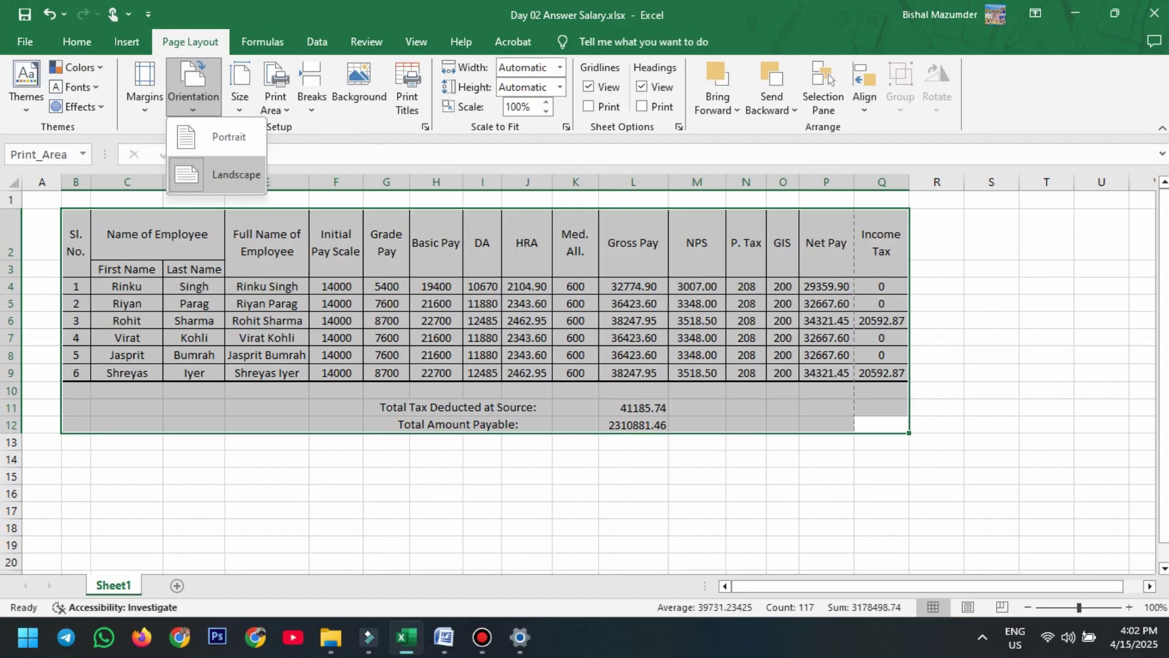
key("Return")
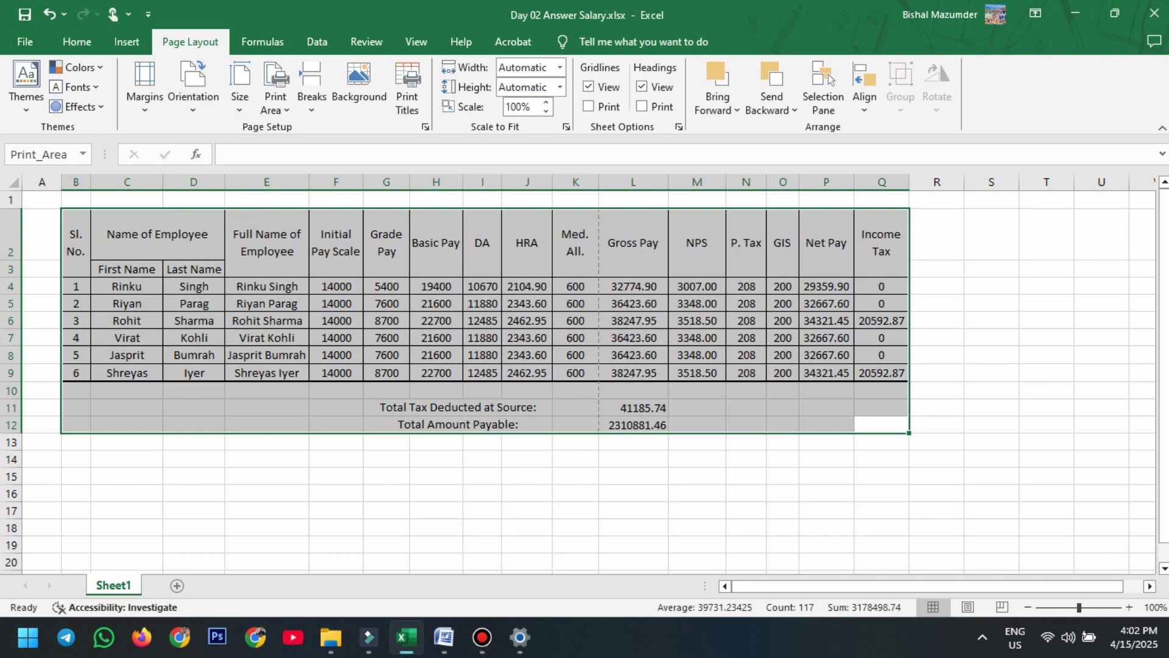
key("ctrl+p")
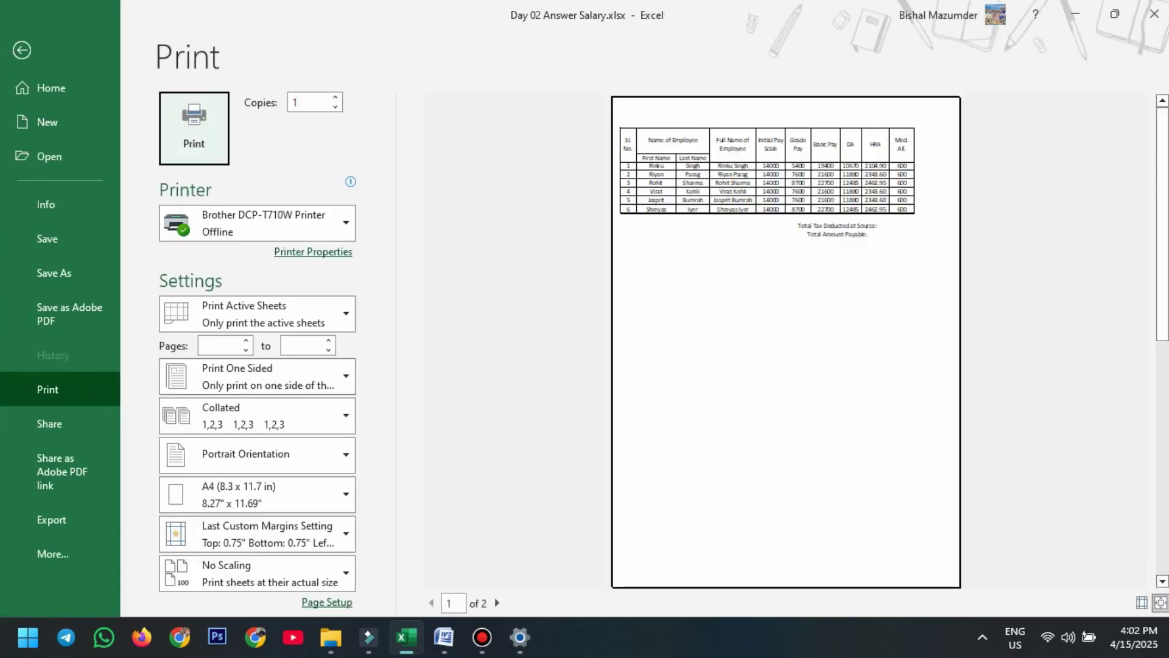
key("Escape")
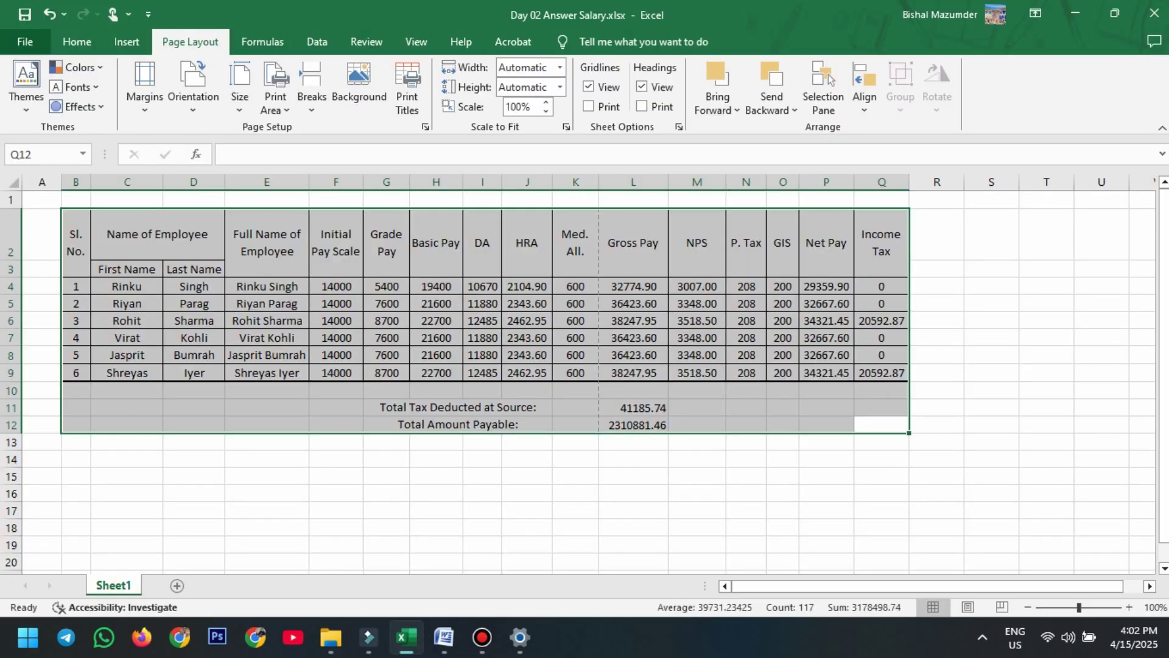
left_click(193, 86)
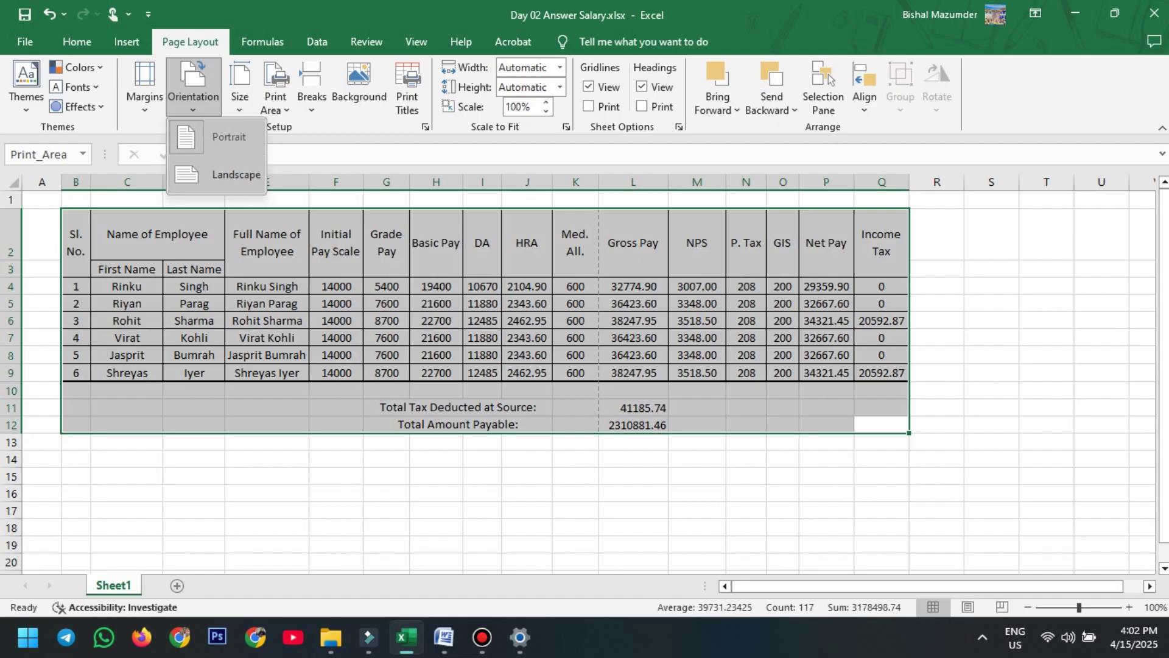
left_click(236, 175)
Step: Apply the Narrow page margins and check the statement in the print preview
left_click(145, 87)
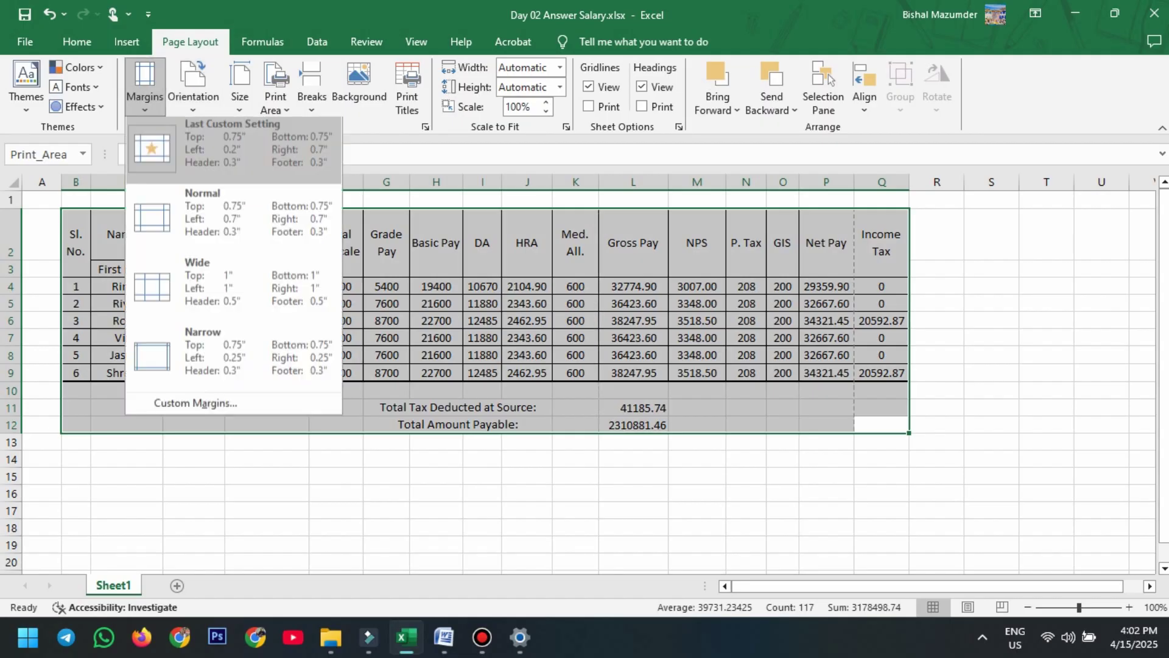
left_click(145, 86)
left_click(145, 87)
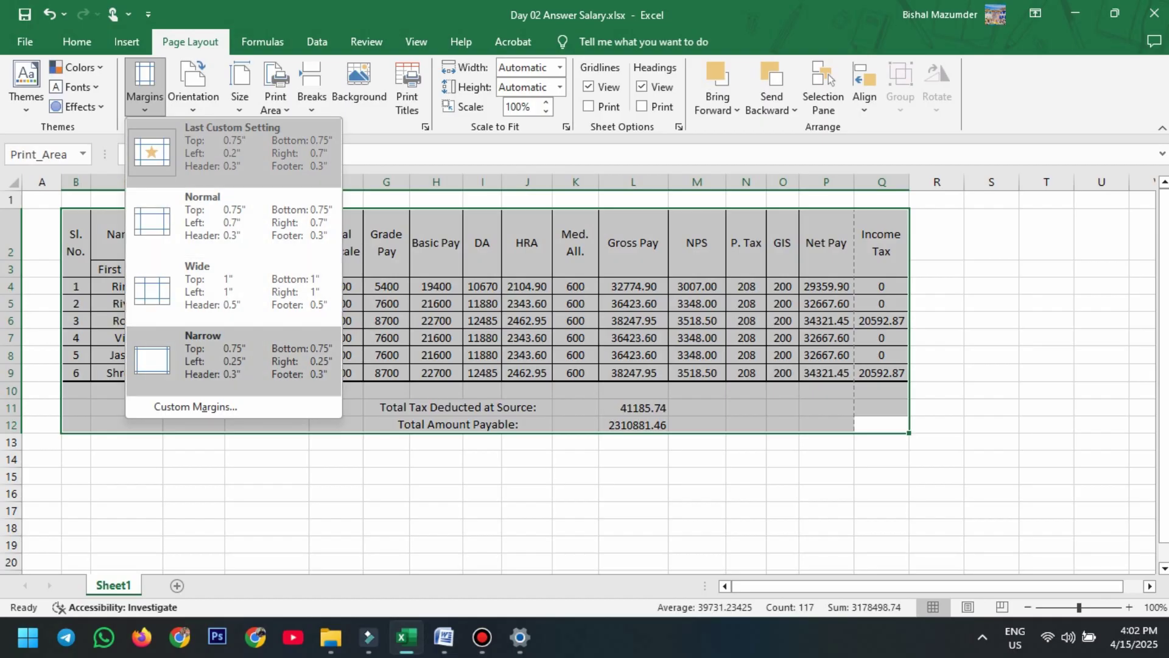
left_click(234, 361)
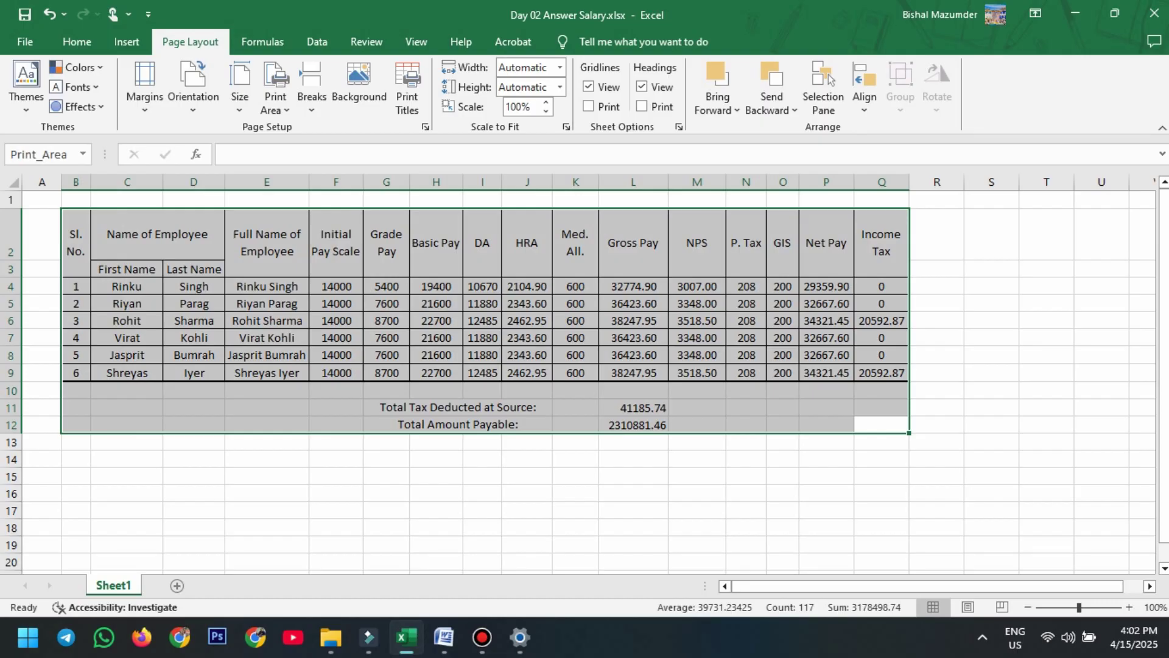
key("ctrl+p")
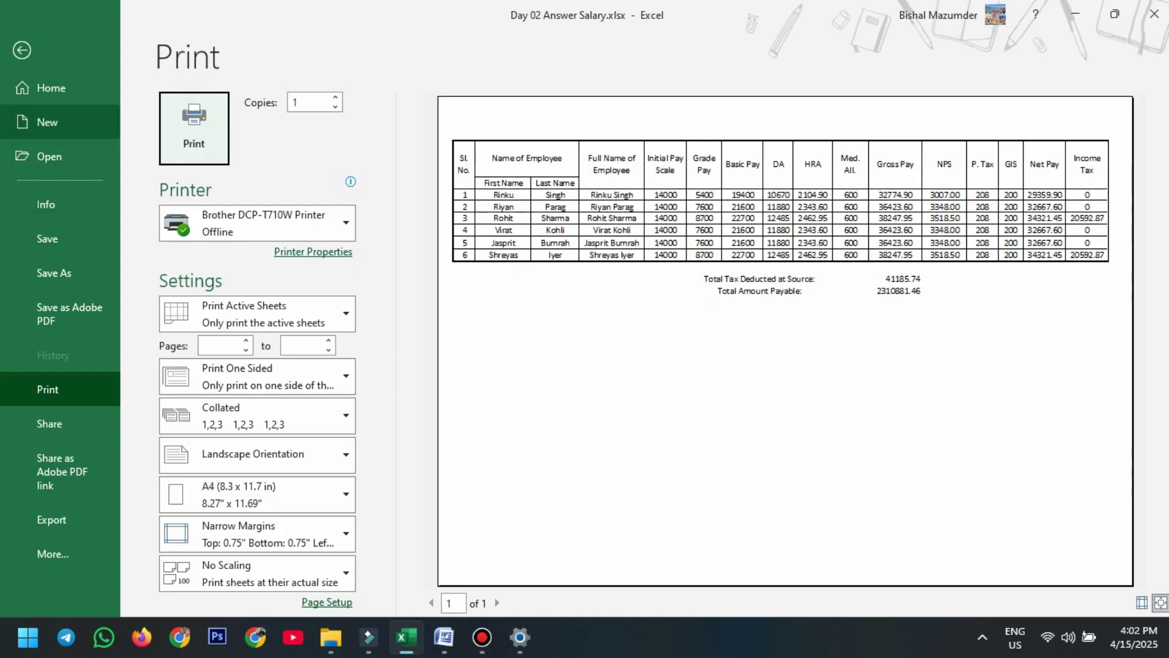
left_click(22, 50)
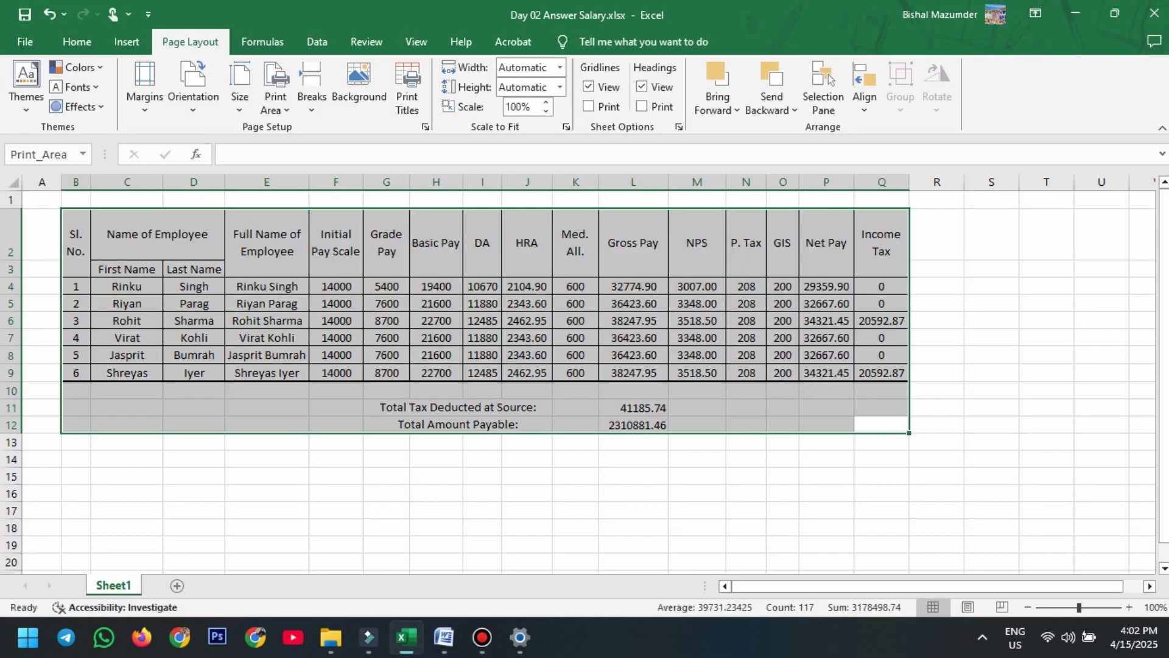
Step: Open the custom margin settings for the sheet
left_click(144, 85)
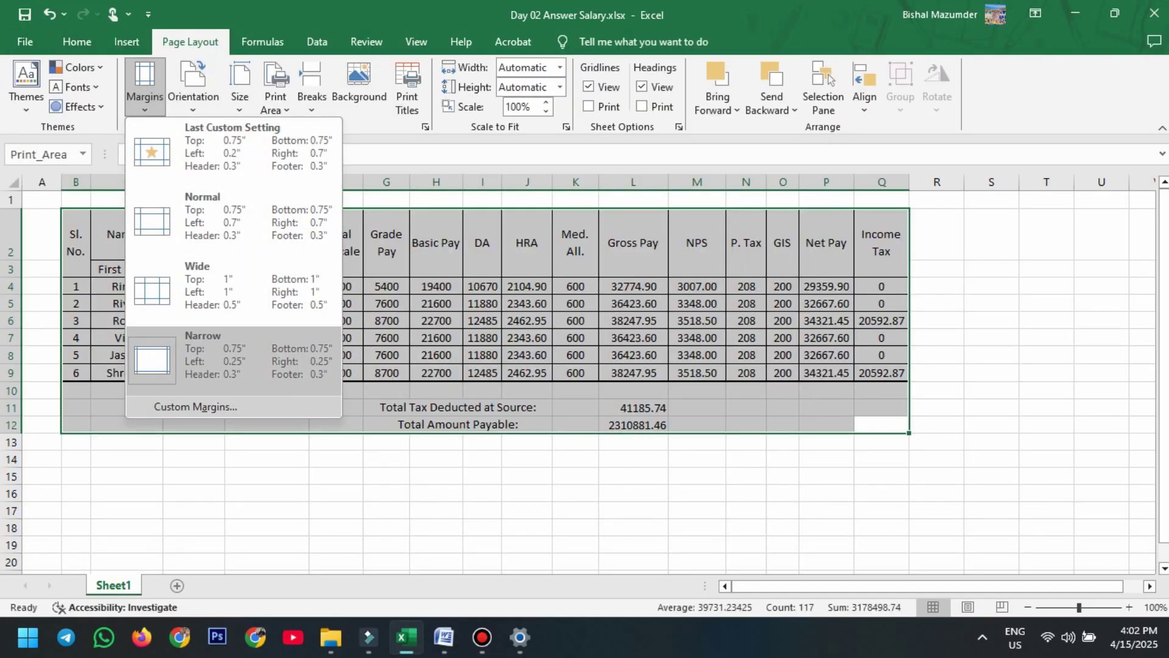
left_click(195, 407)
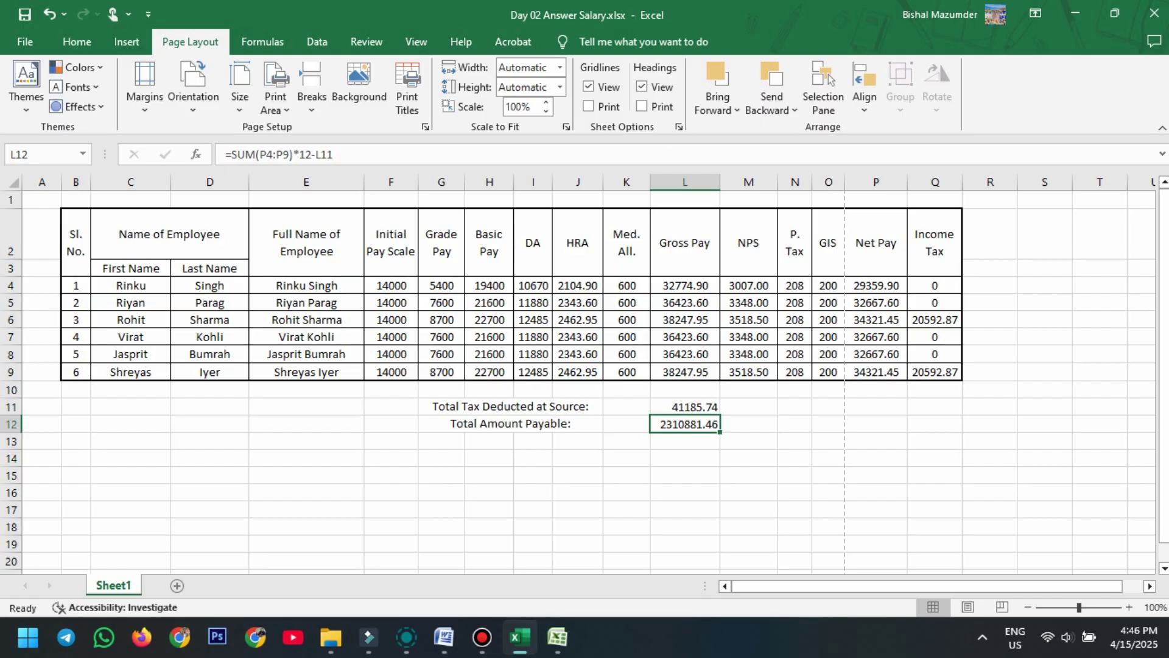
Step: Check both pages of the print preview and set the print scaling to Fit All Columns on One Page
key("ctrl+p")
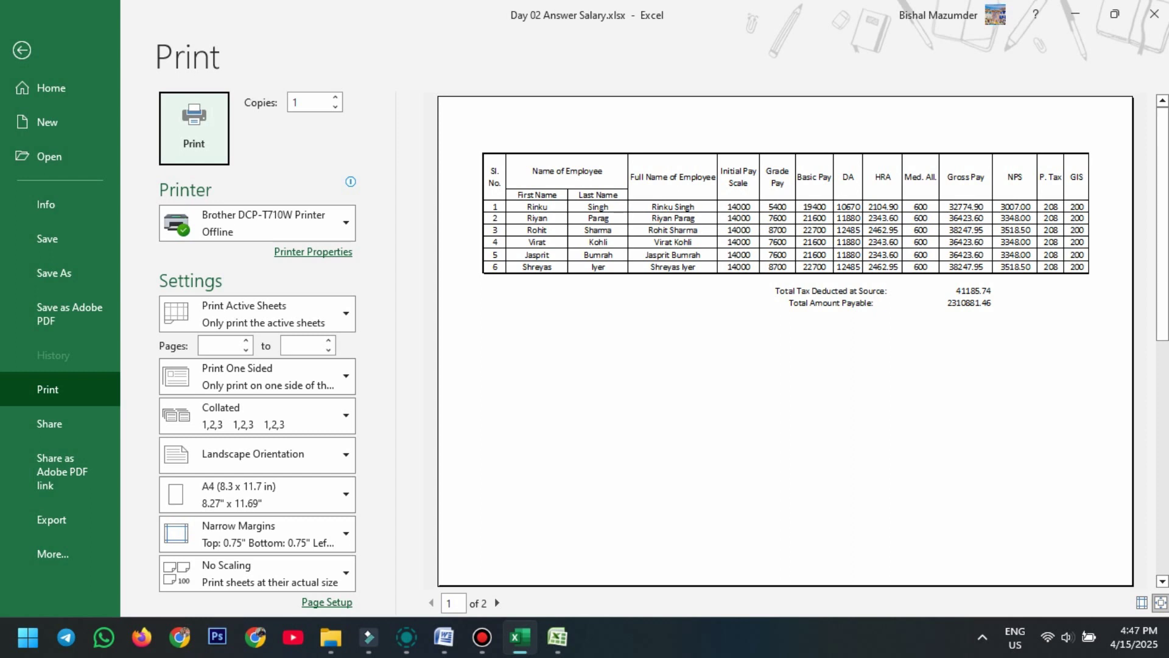
left_click(256, 572)
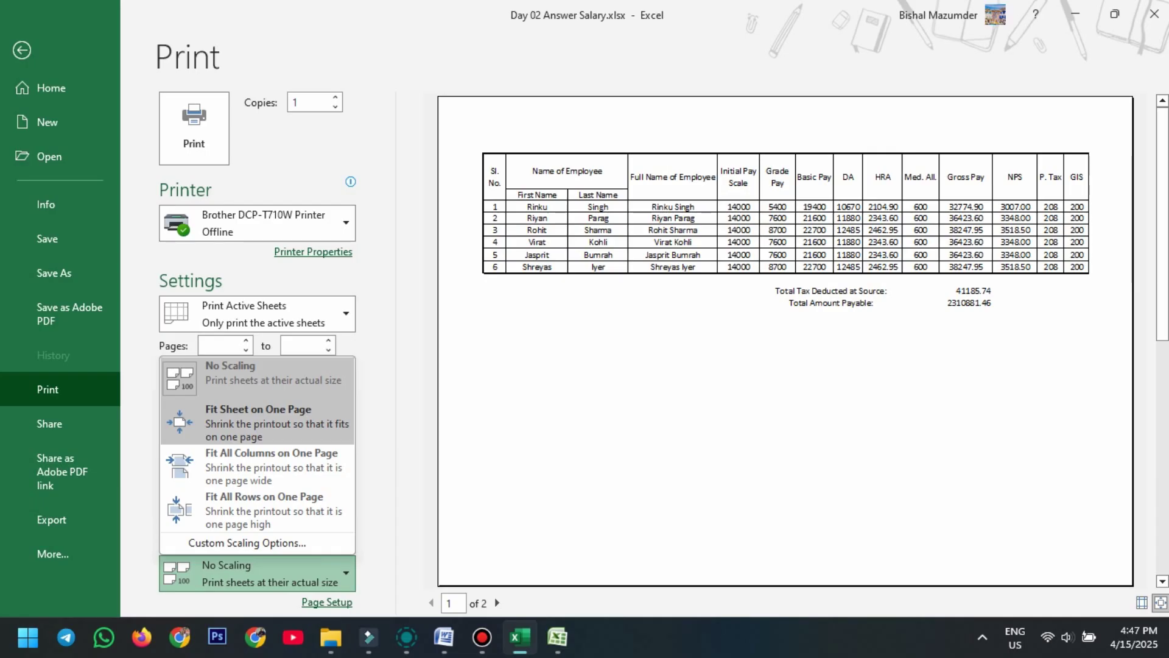
left_click(497, 603)
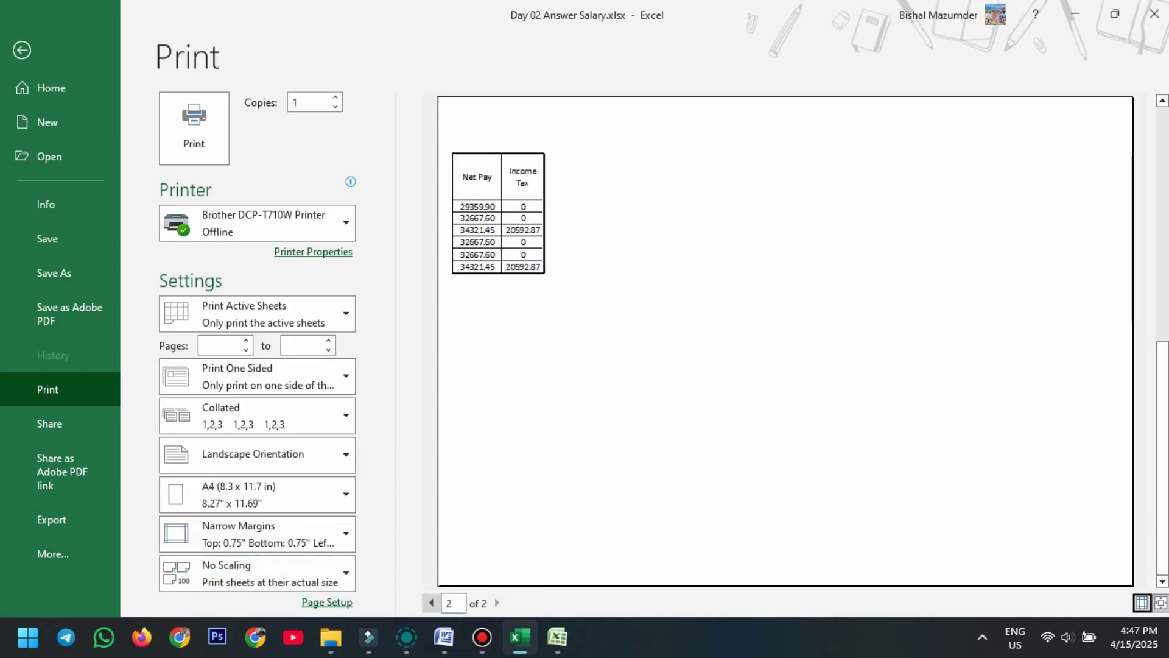
left_click(431, 603)
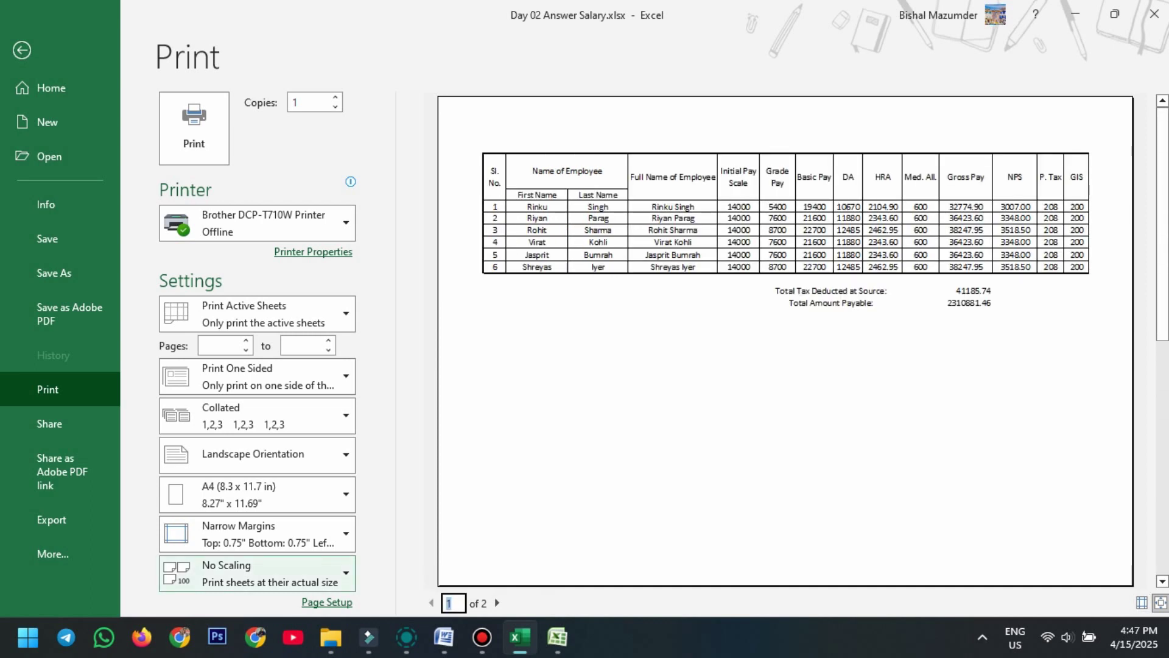
left_click(256, 573)
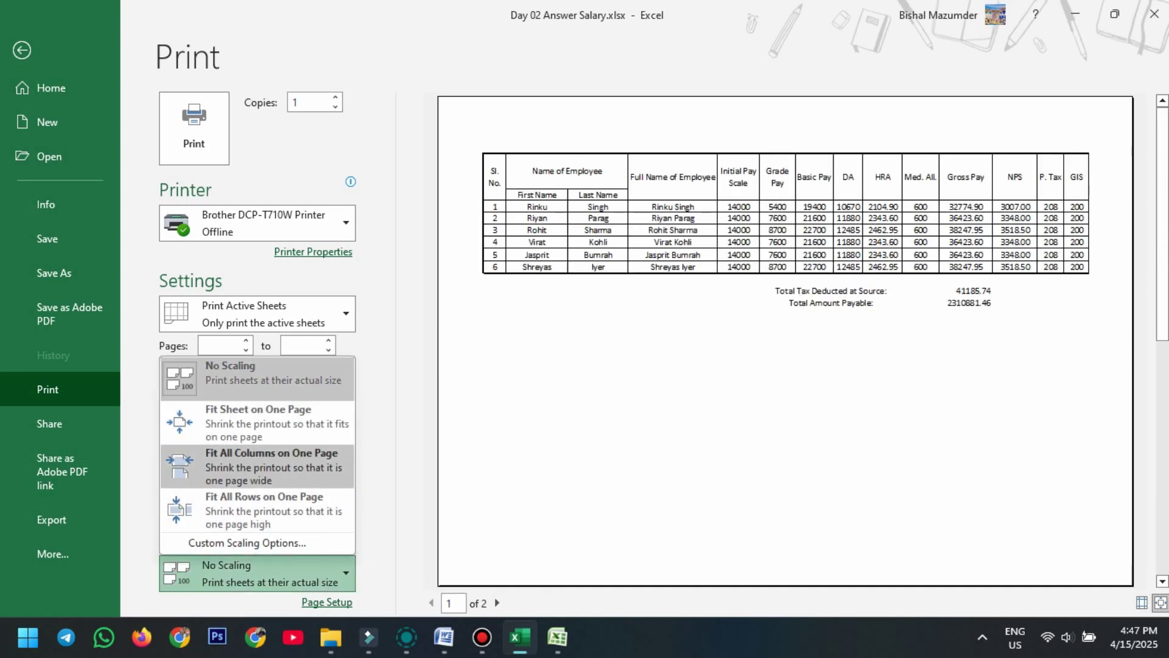
left_click(271, 466)
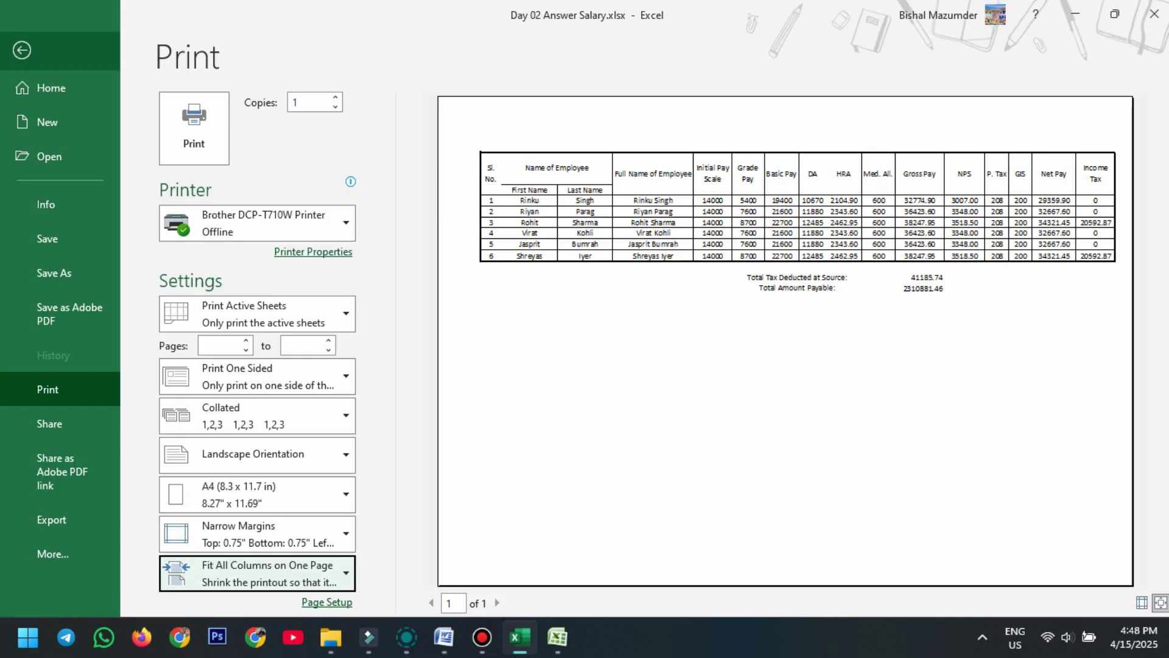
left_click(21, 50)
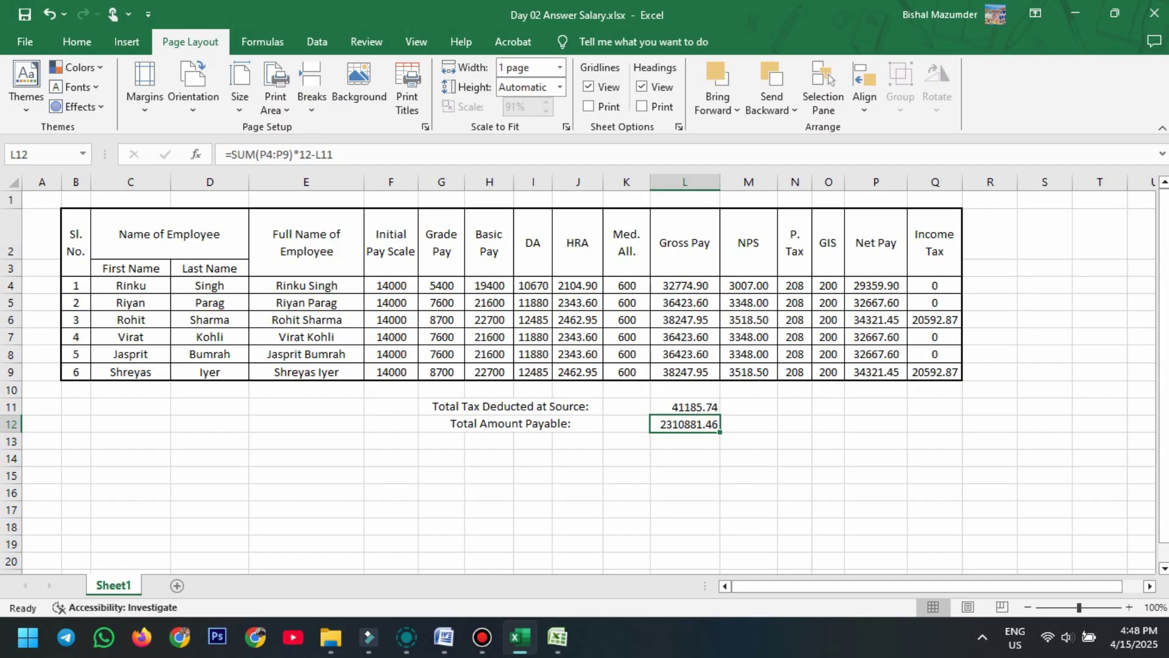
Step: Narrow the name, Initial Pay Scale, Grade Pay, Basic Pay, Med. All., Gross Pay and NPS columns to tighten the table
left_click_drag(171, 182, 158, 182)
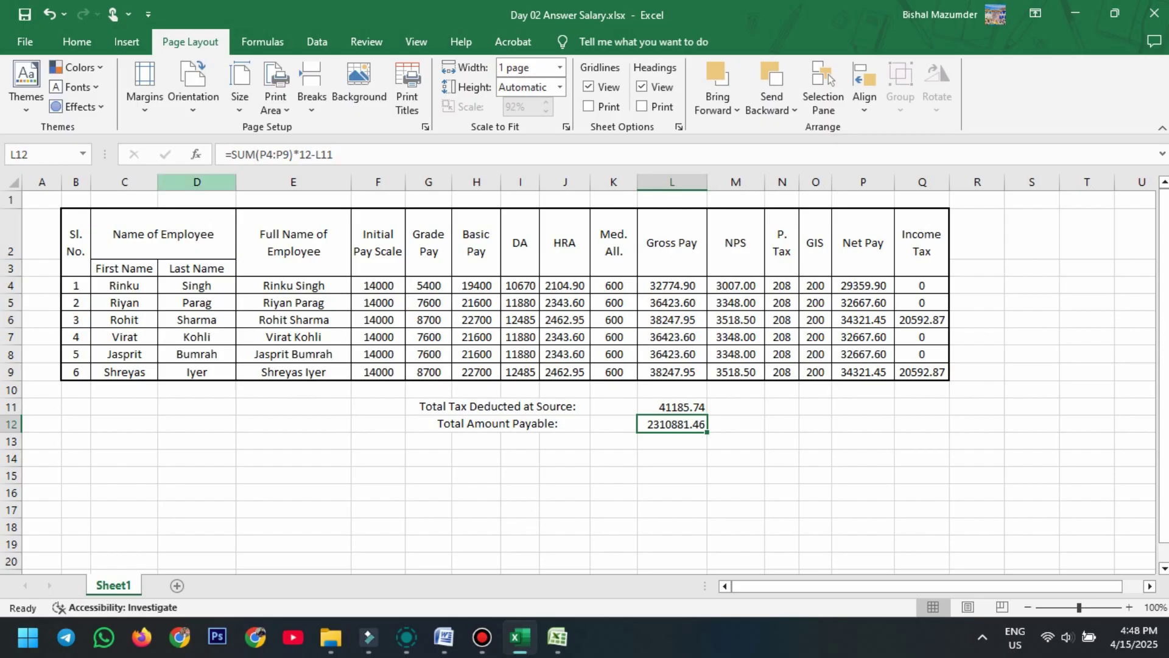
left_click_drag(237, 182, 222, 182)
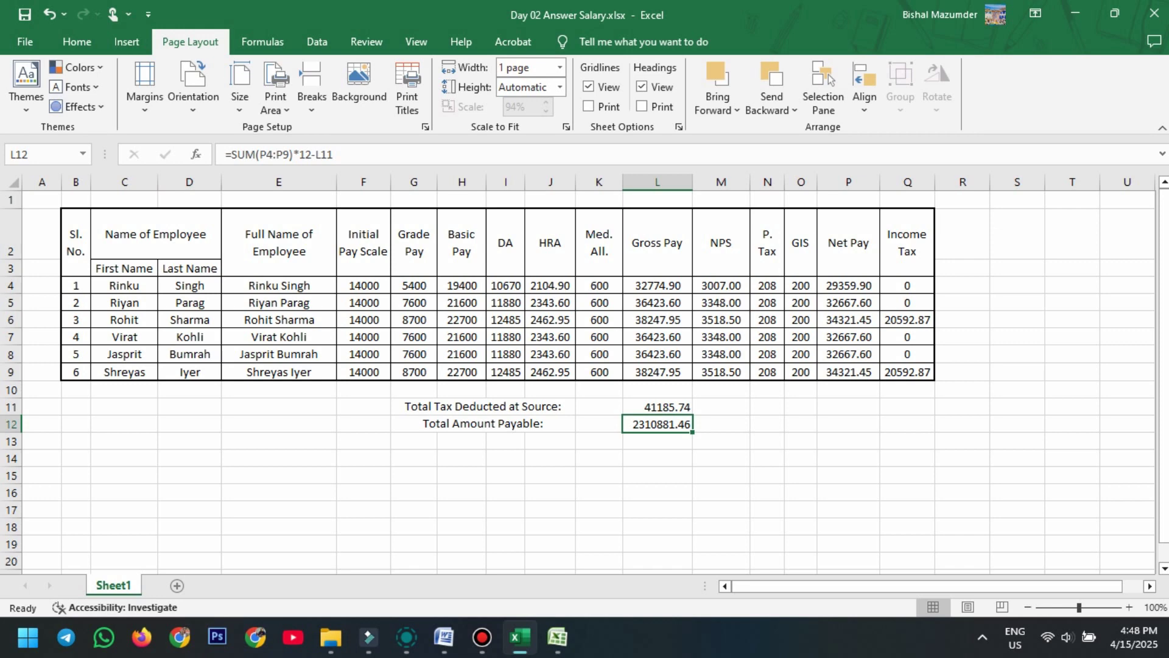
left_click_drag(575, 182, 570, 183)
mouse_move(653, 199)
left_mouse_down()
mouse_move(594, 199)
mouse_move(609, 182)
mouse_move(679, 183)
mouse_move(662, 182)
left_mouse_up()
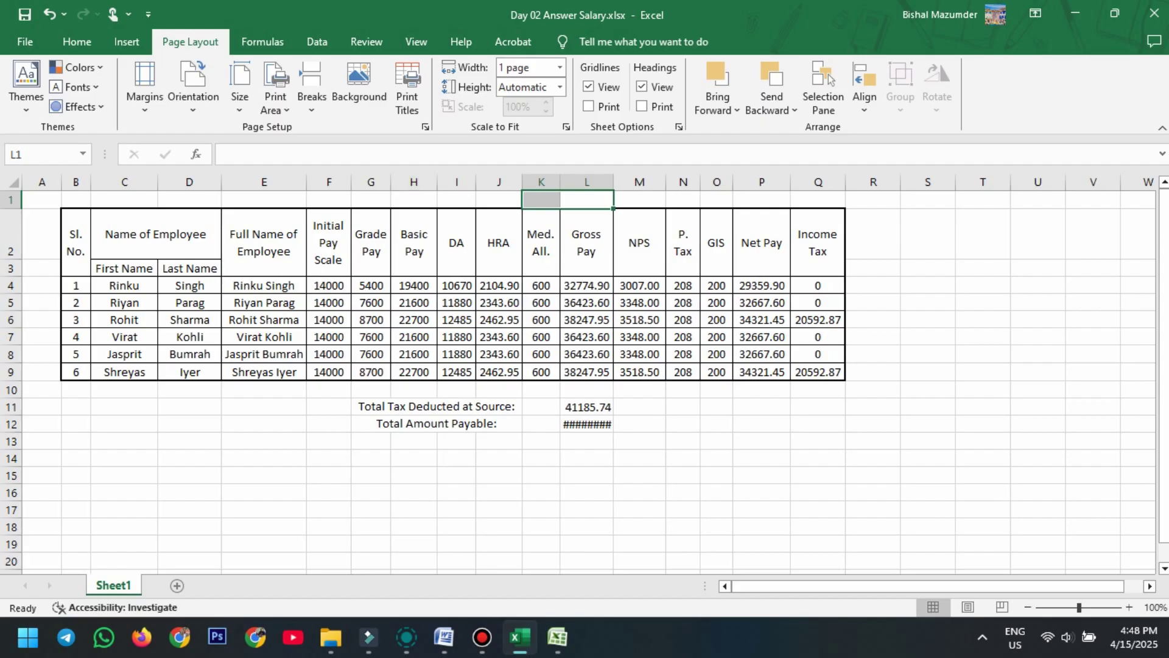
left_click_drag(438, 182, 432, 182)
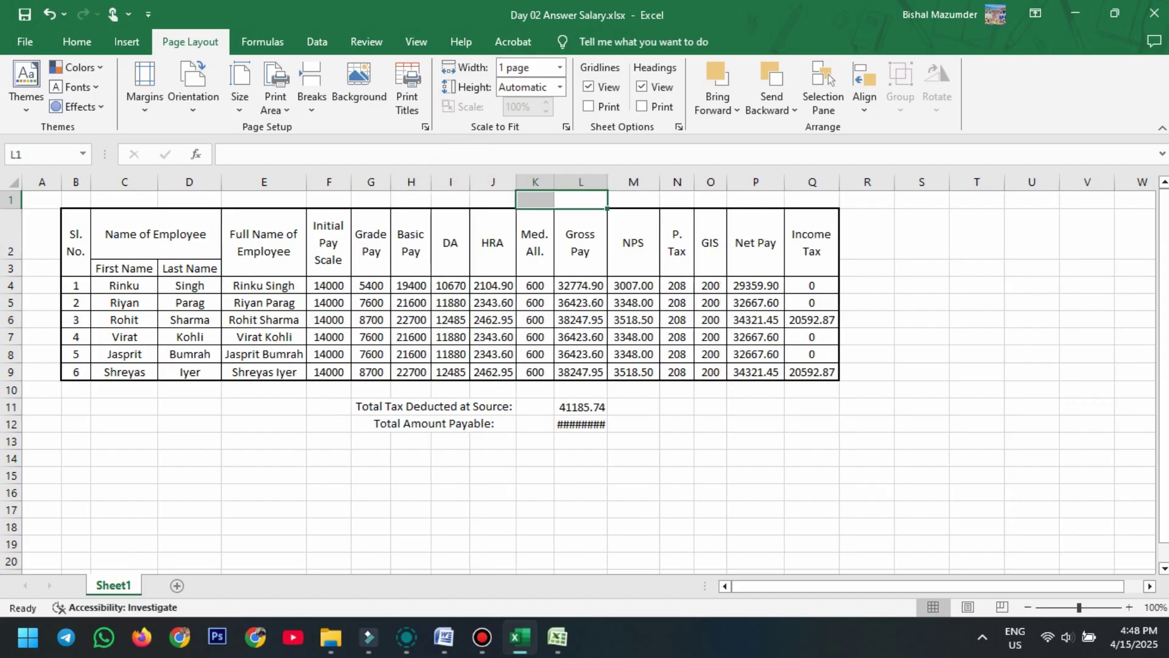
Step: Check the print preview and widen the Gross Pay column L enough to display the total amount payable in L12
key("ctrl+p")
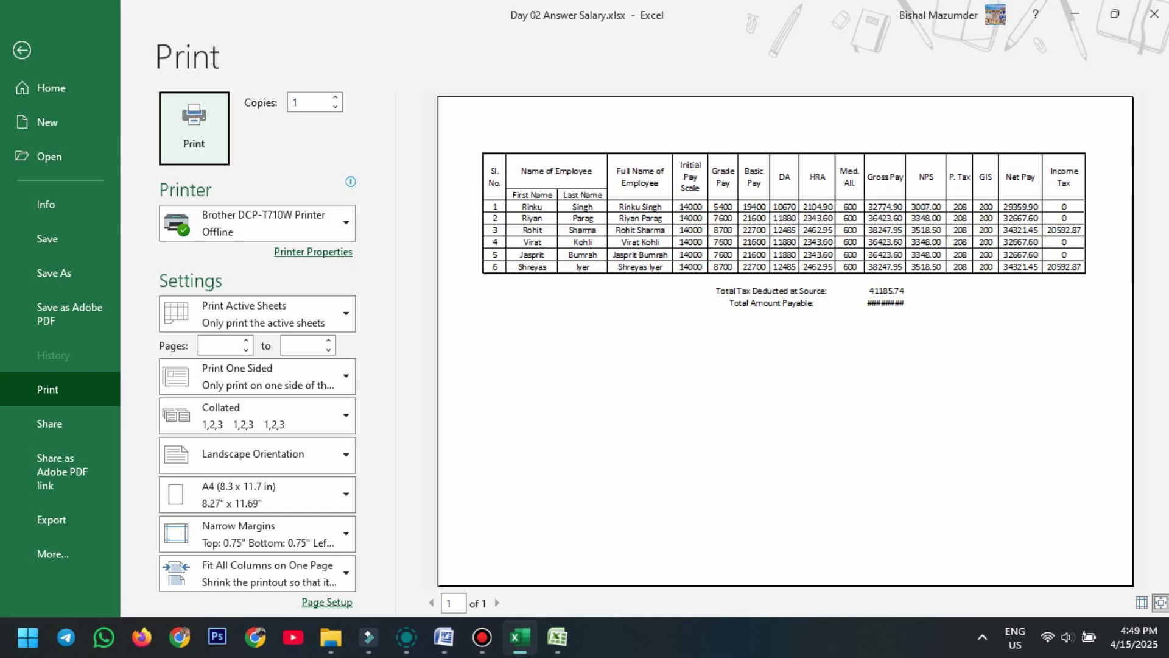
left_click(22, 50)
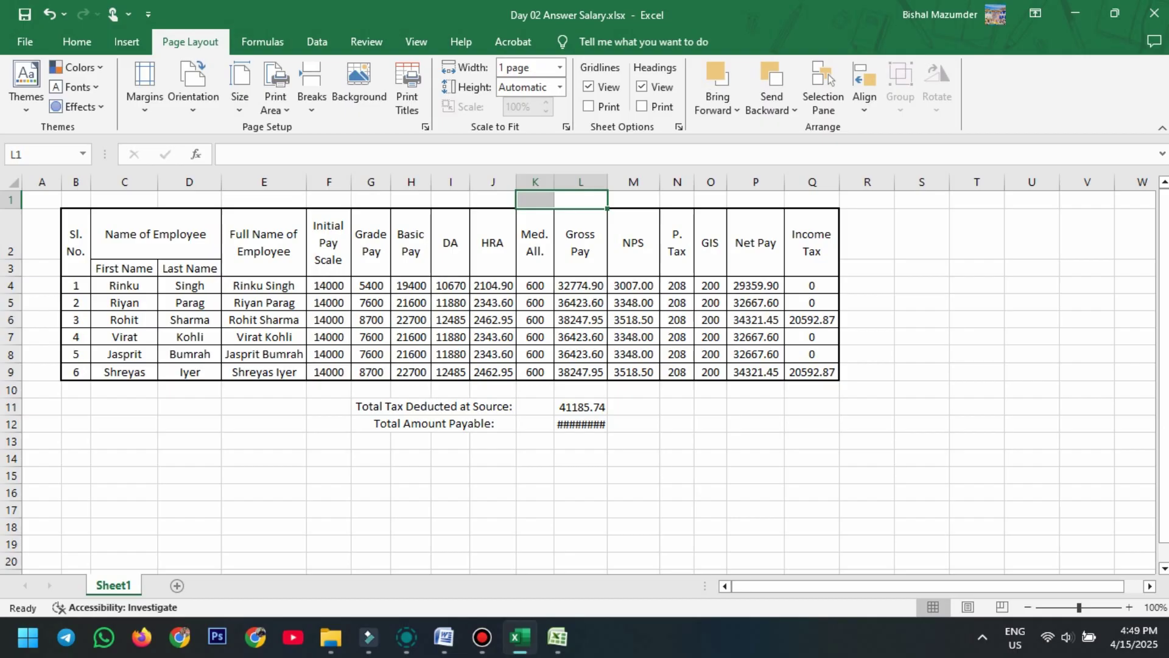
left_click_drag(608, 181, 617, 181)
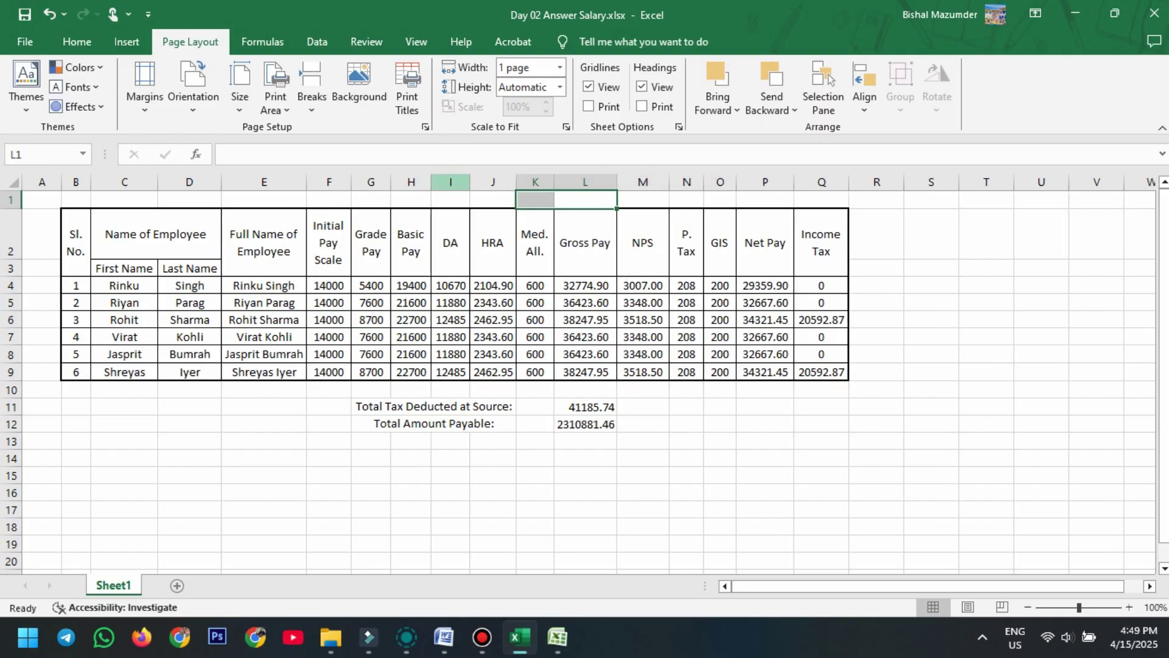